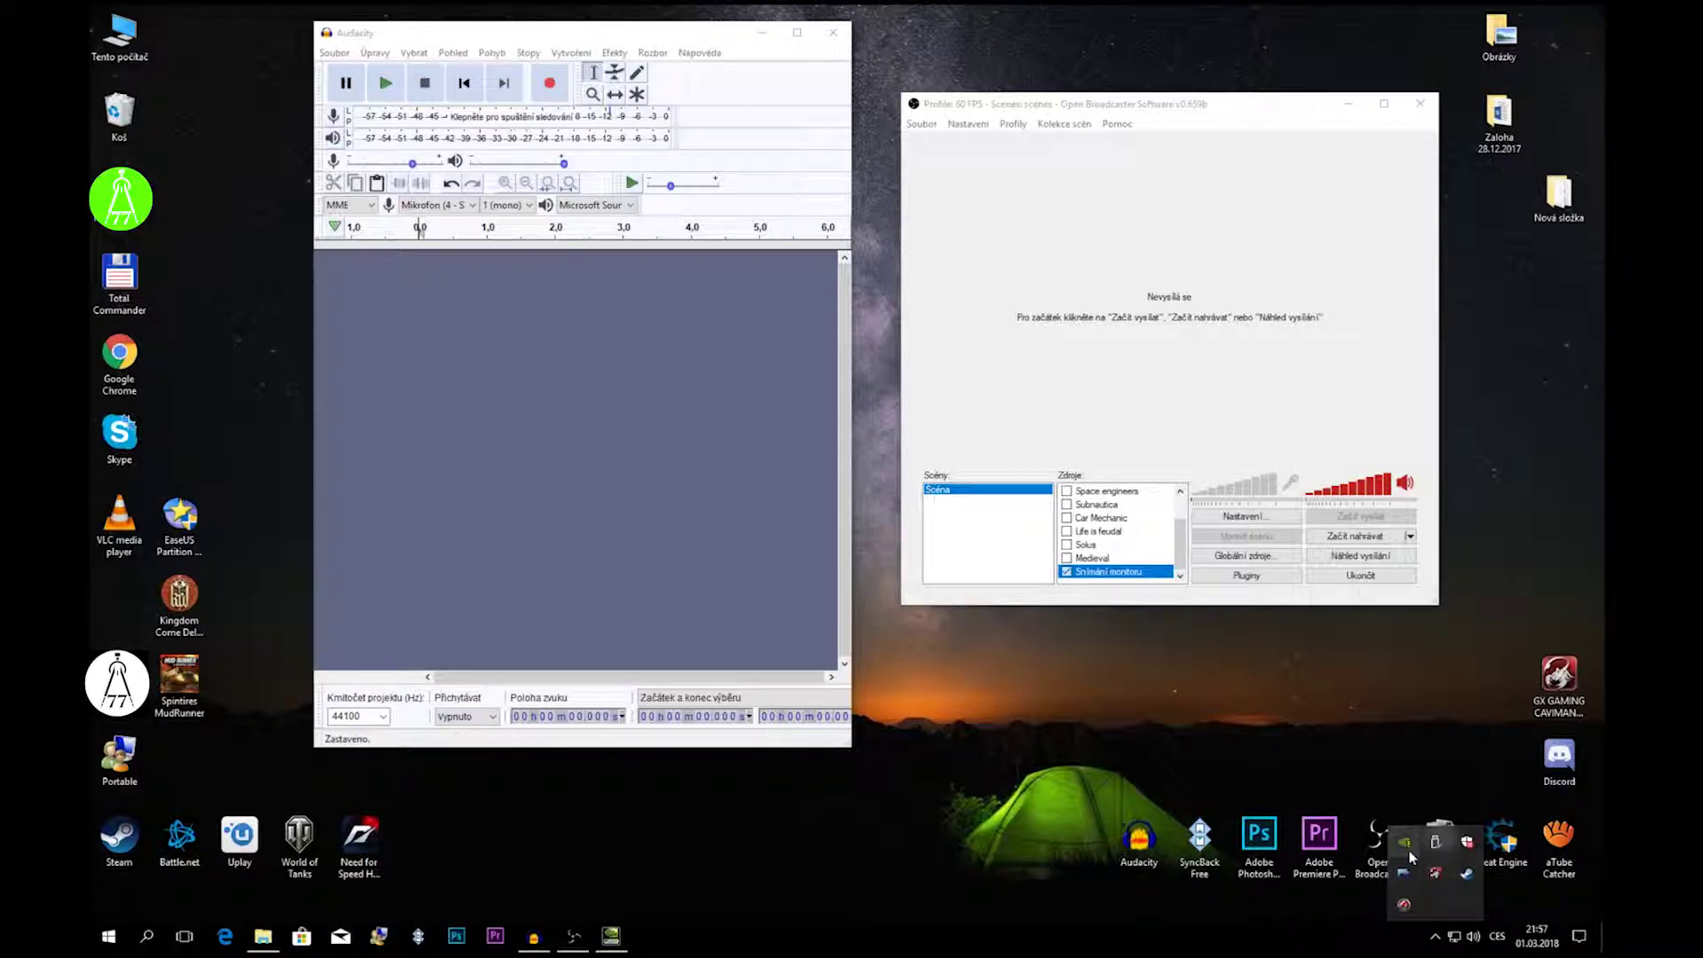
- Bring the Open Broadcaster Software window to the front and move it slightly closer to the Audacity window
left_click(1365, 754)
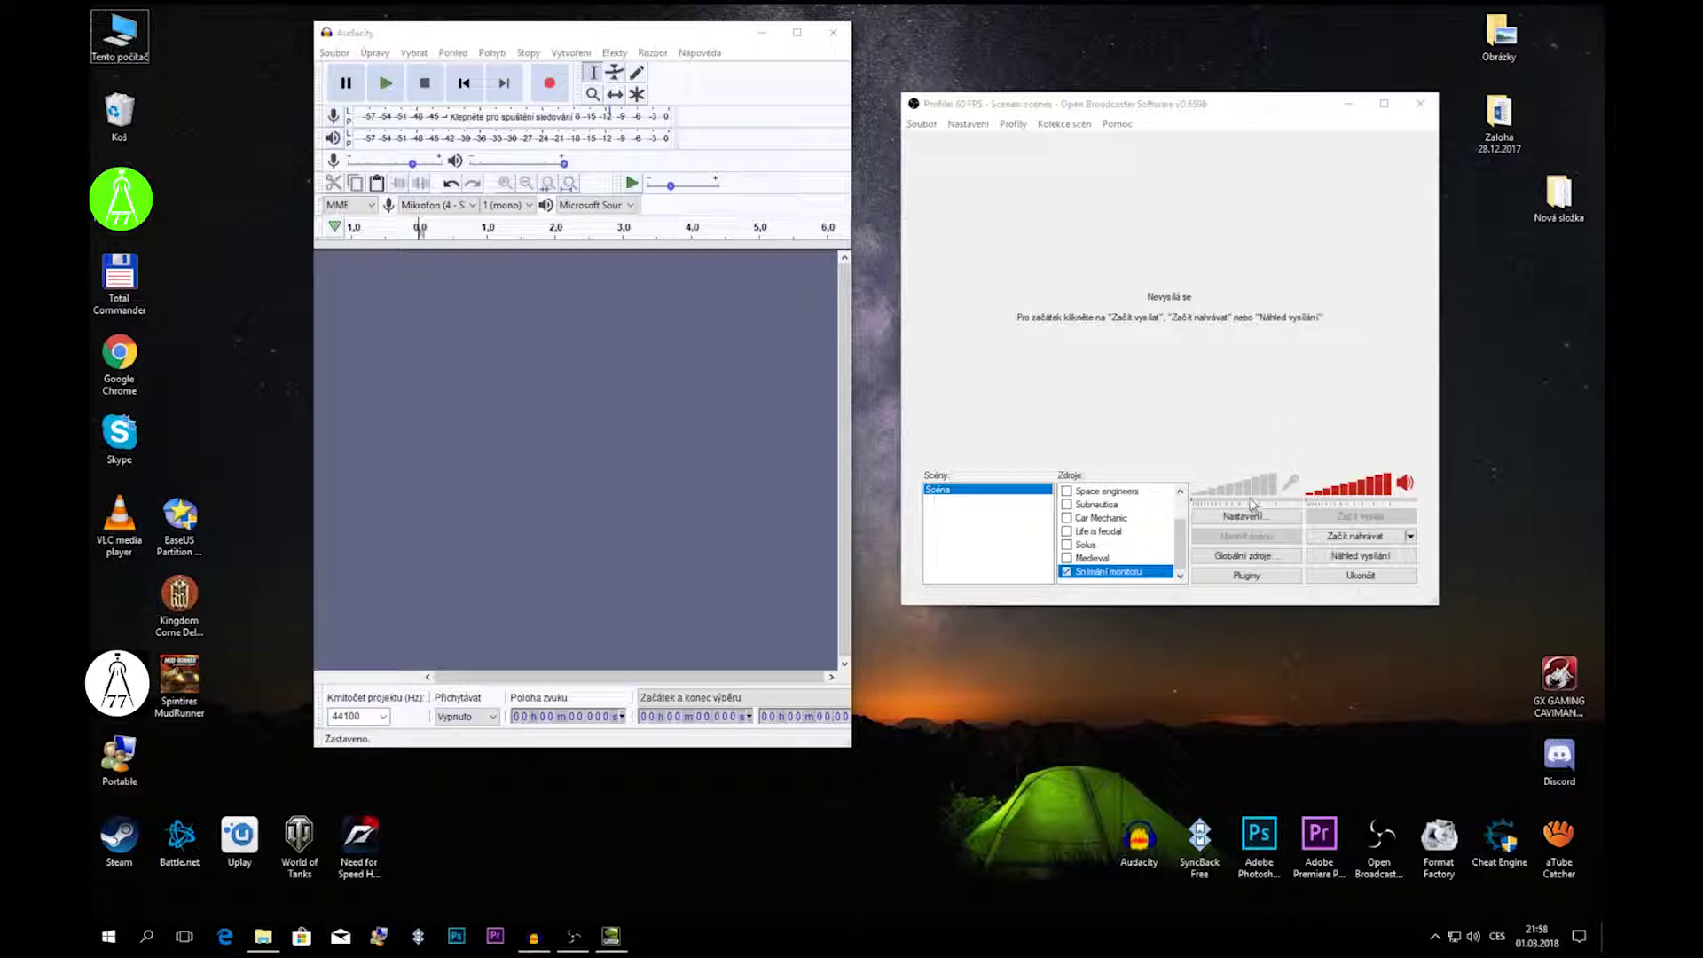
left_click(1293, 485)
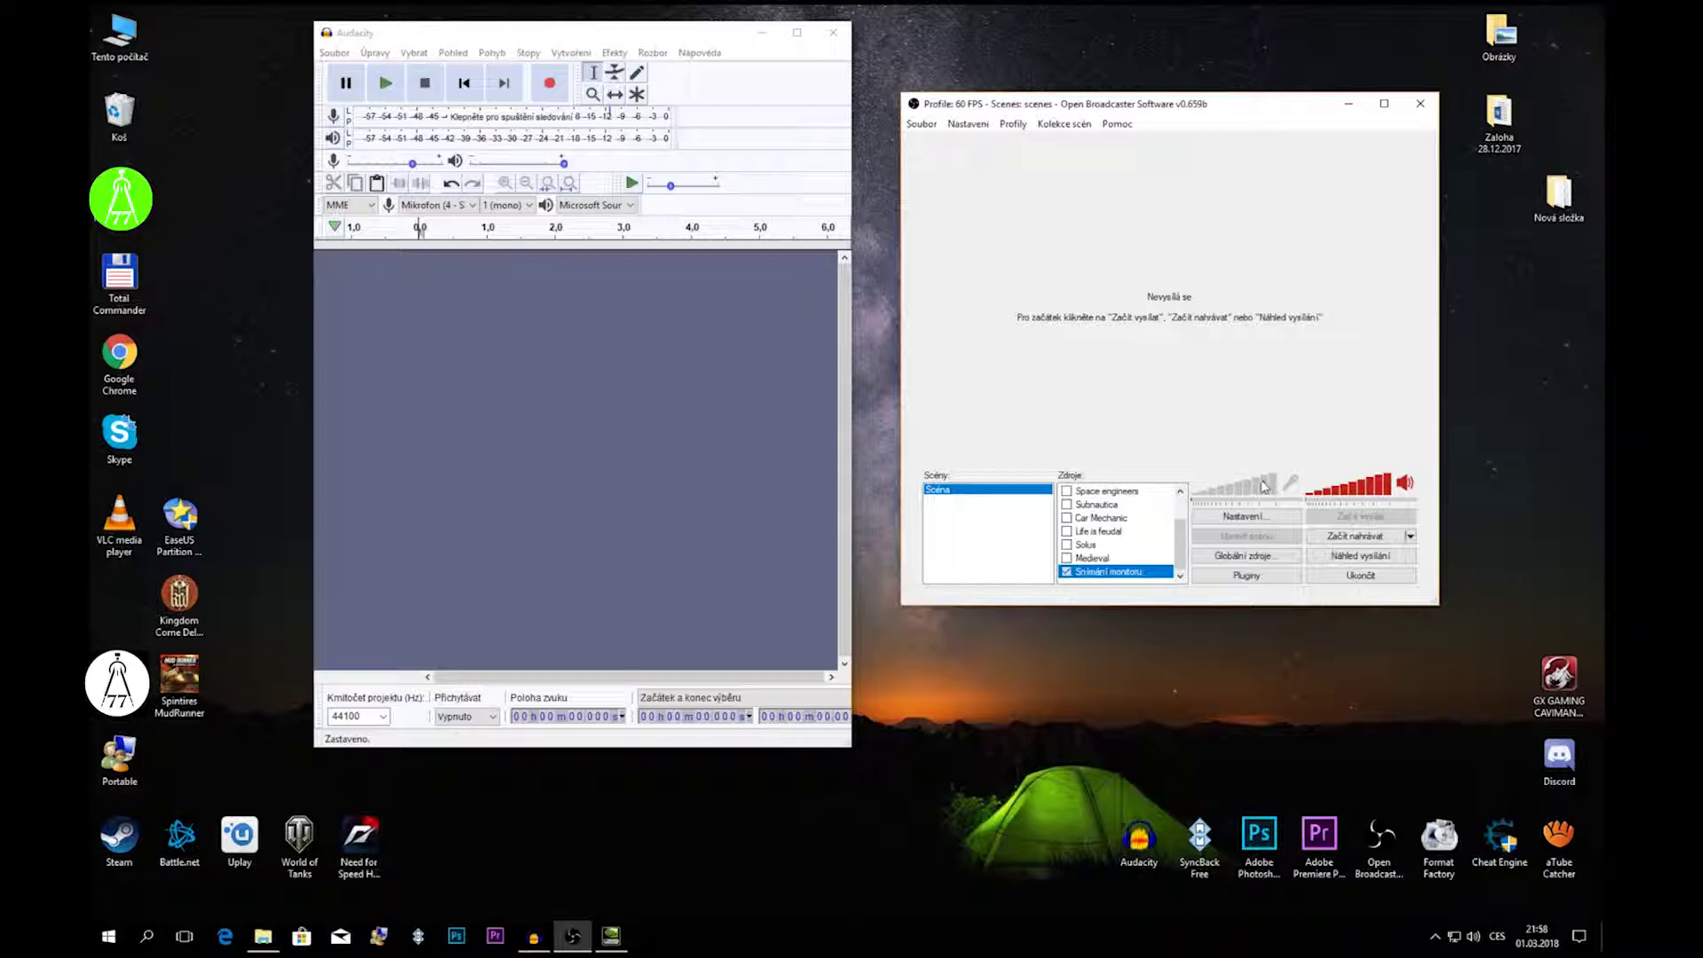
left_click_drag(1218, 114, 1198, 109)
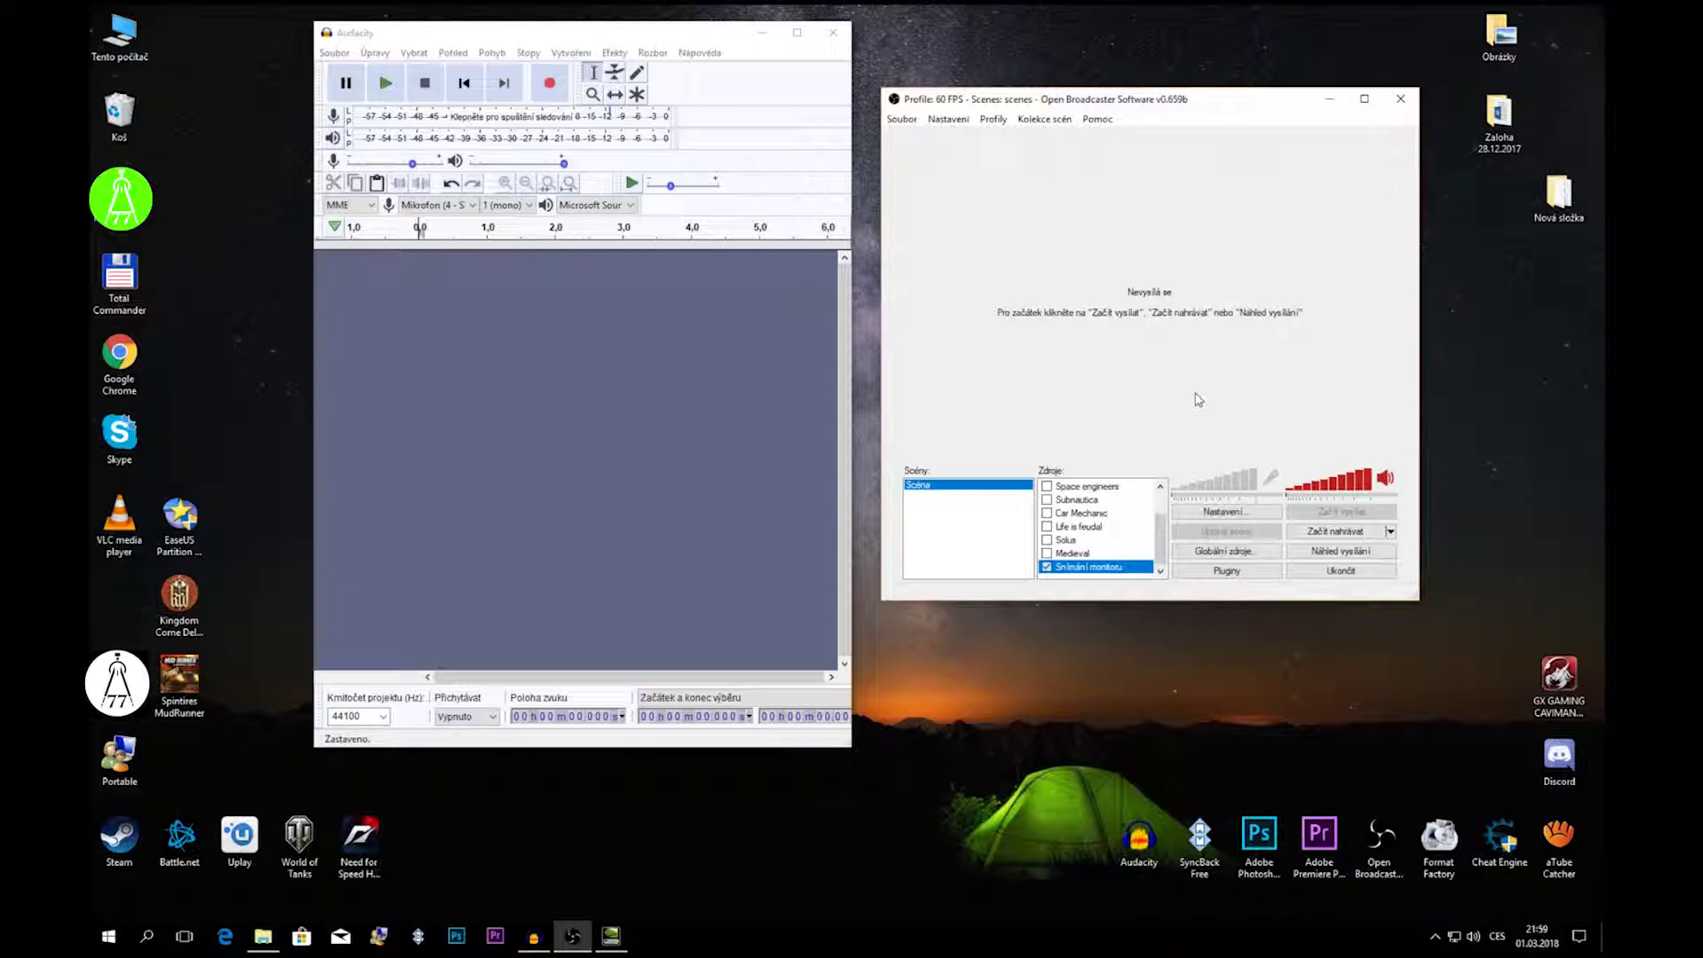
- Open the OBS settings and review the 60 FPS profile and the video encoding options, including CBR
left_click(1241, 518)
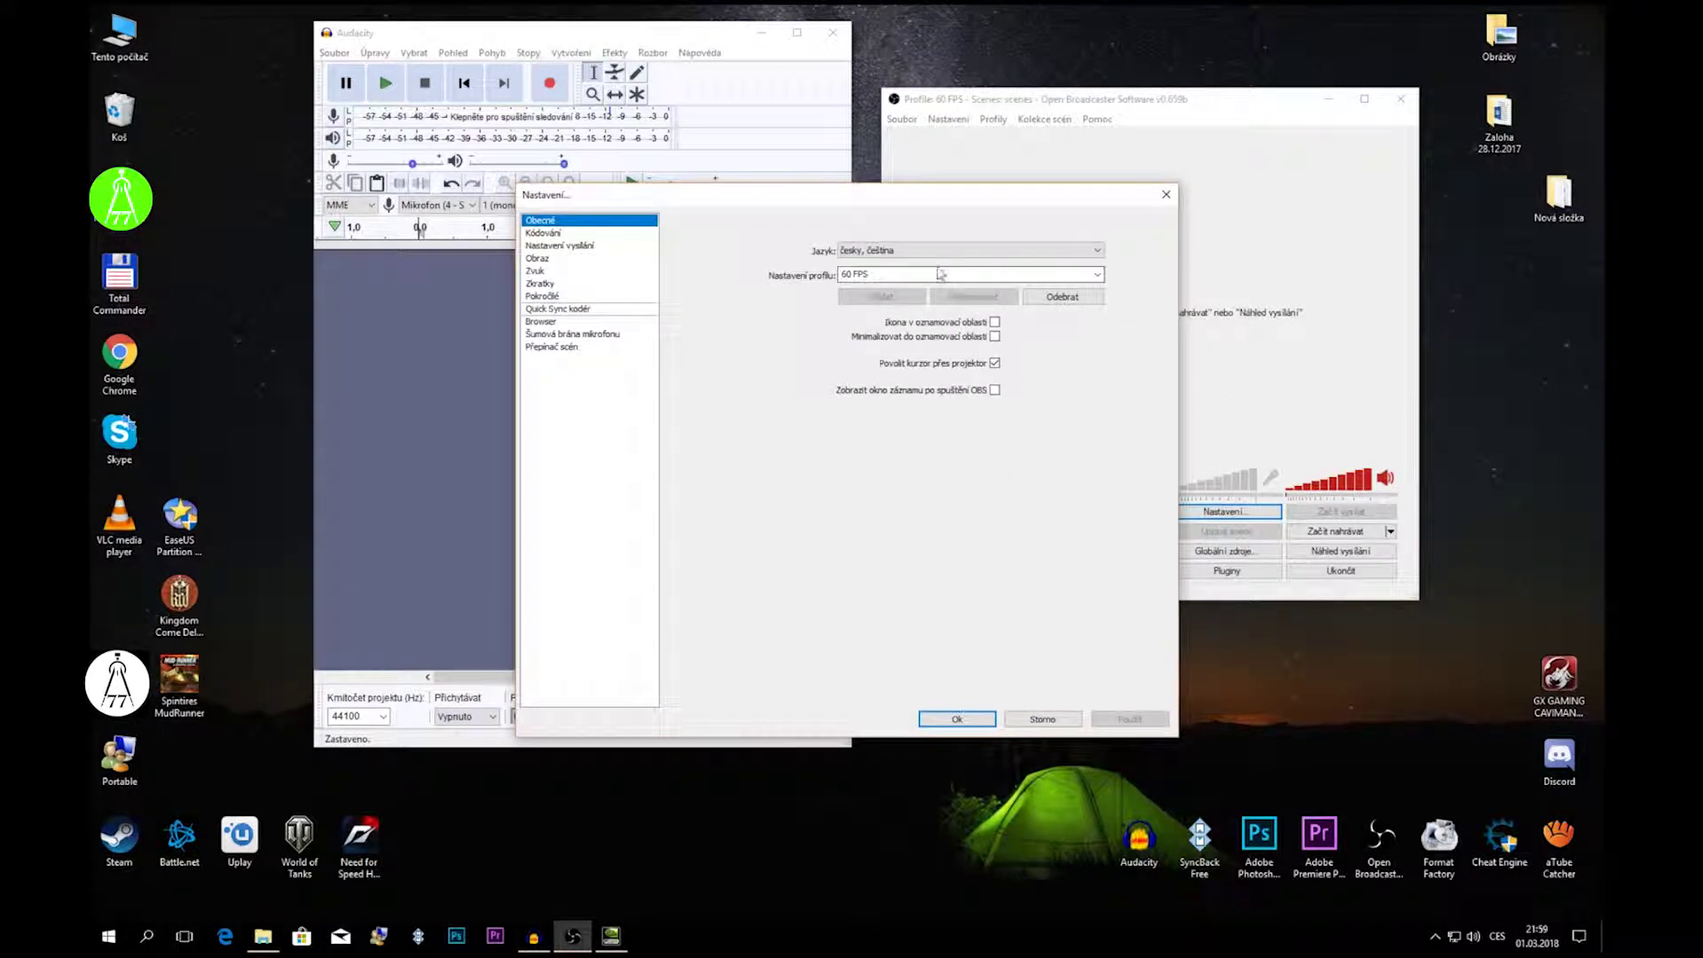
left_click_drag(894, 274, 820, 282)
left_click(590, 234)
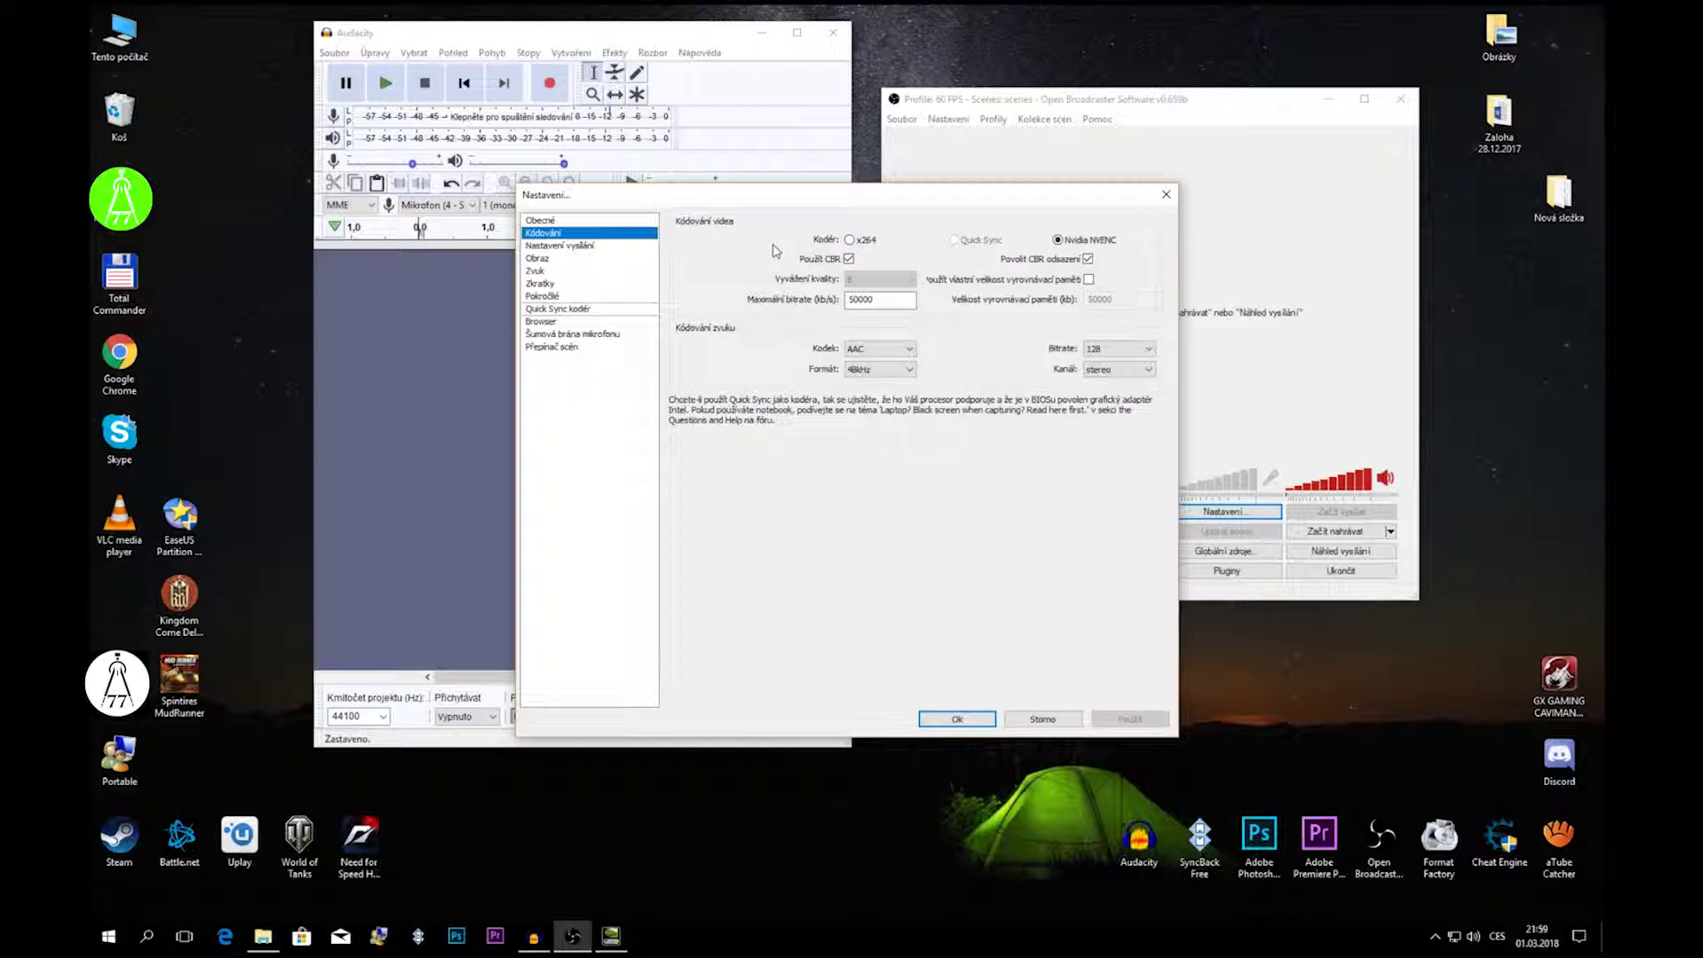
left_click(850, 258)
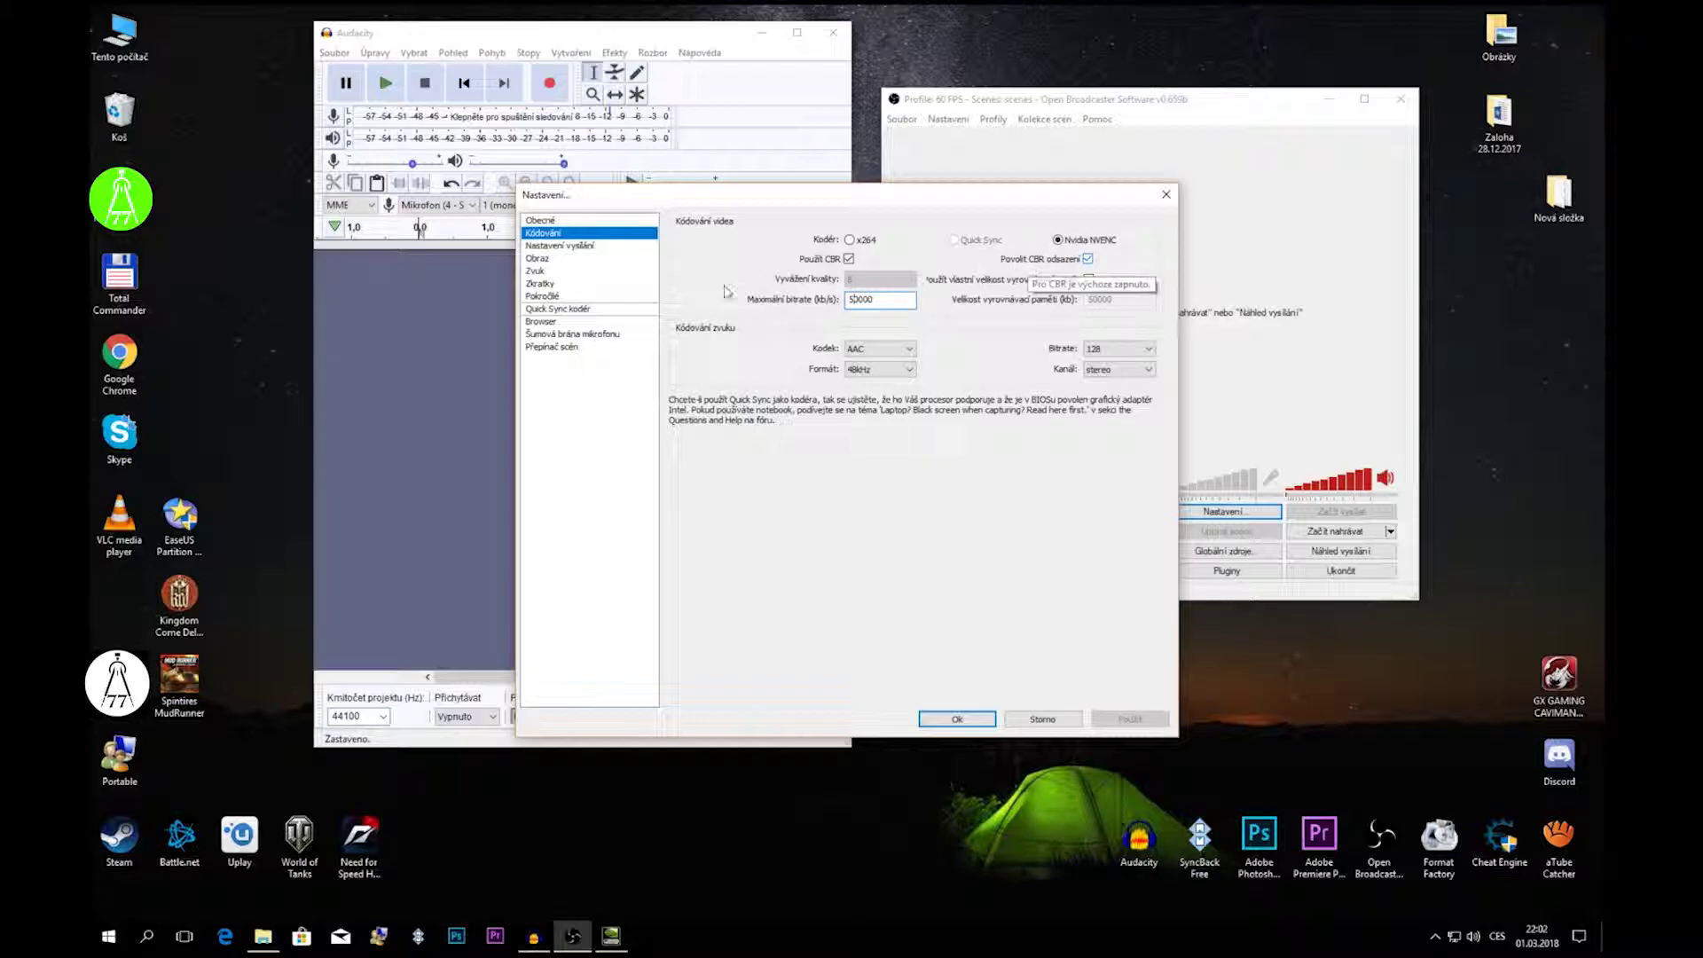
- Review the broadcast settings, examining the output mode choices and the recording file path
left_click(584, 249)
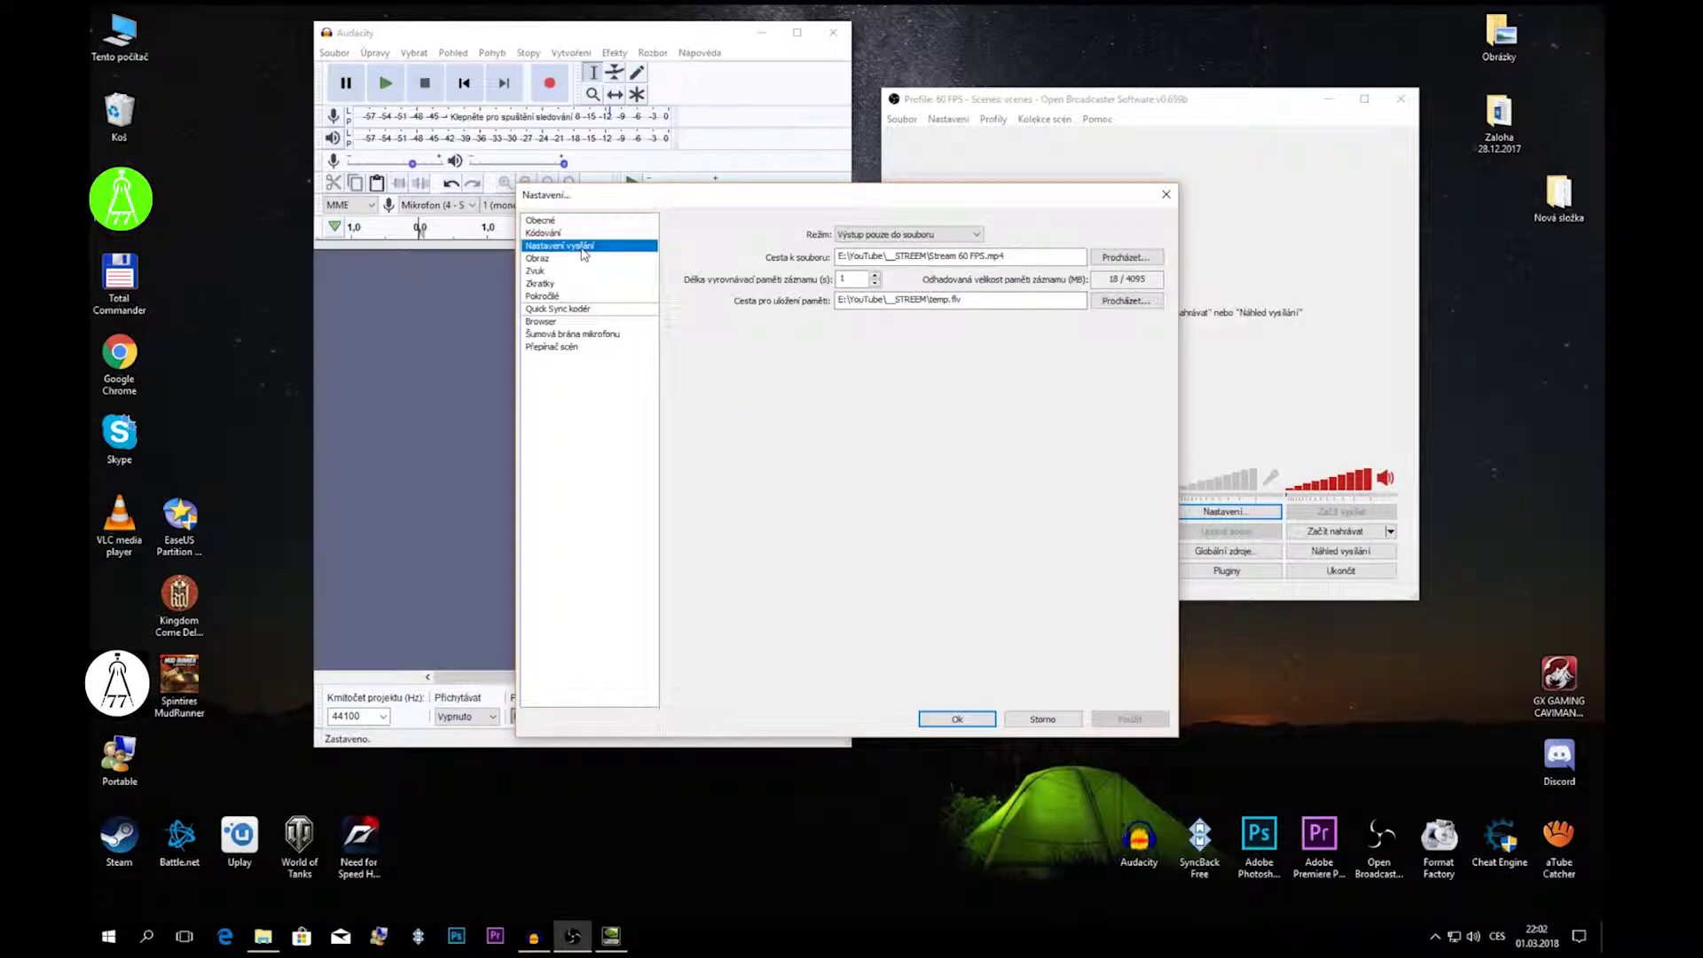
left_click(890, 236)
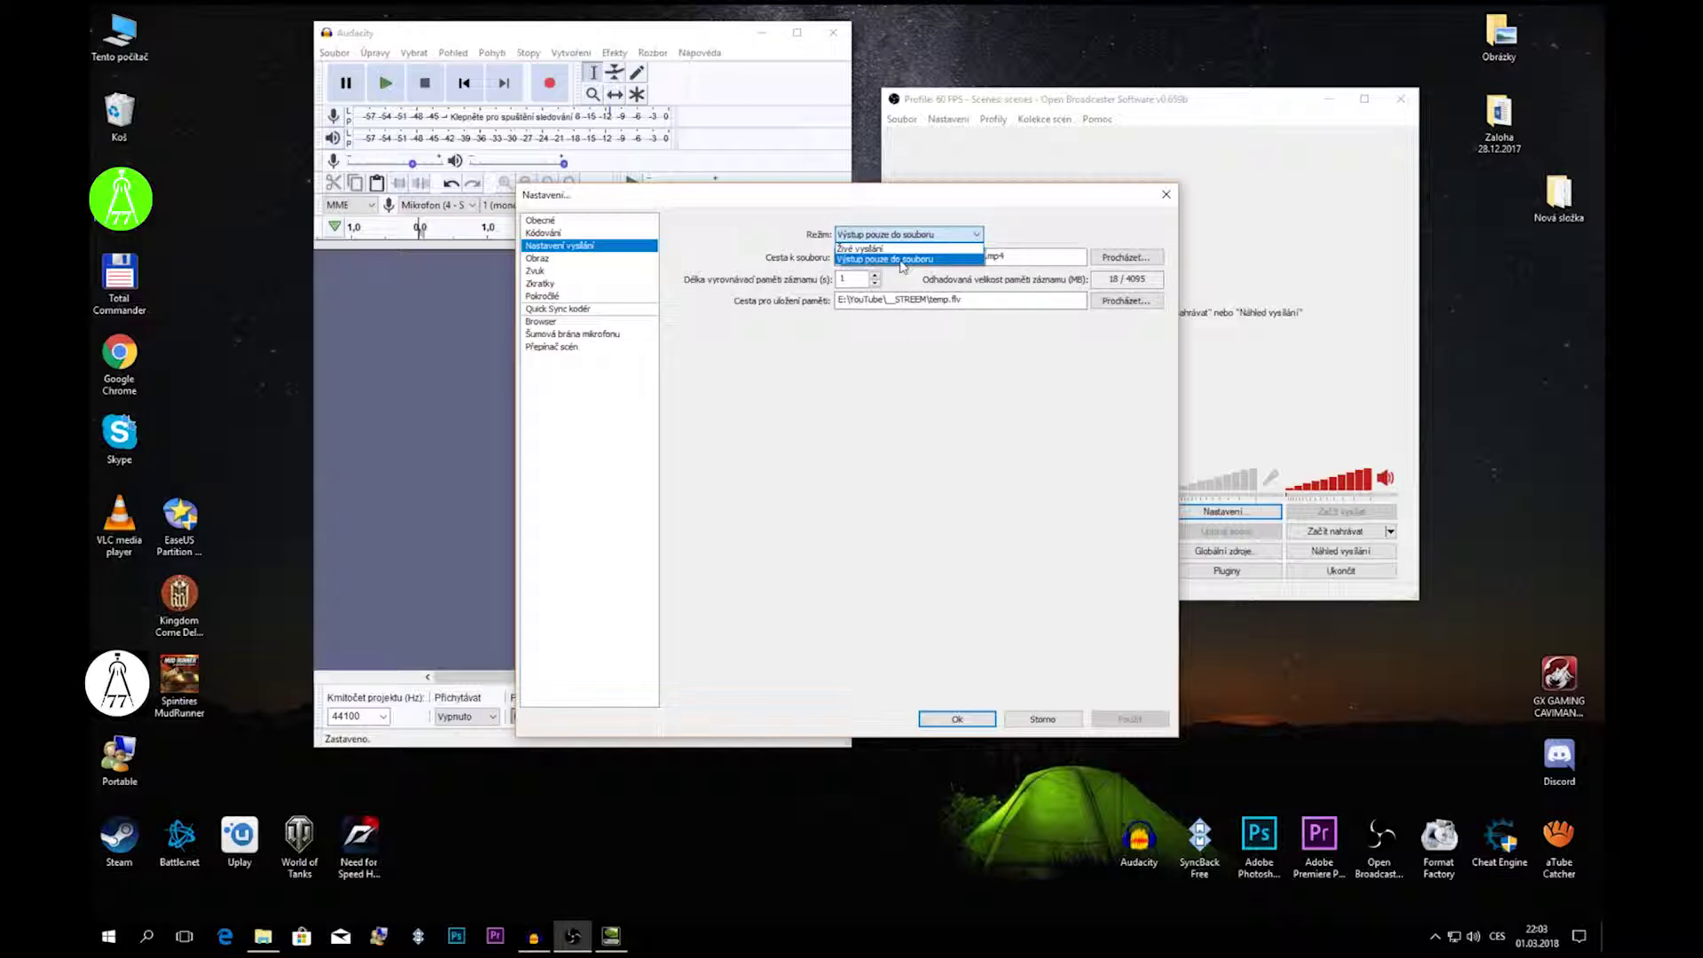
left_click(1057, 233)
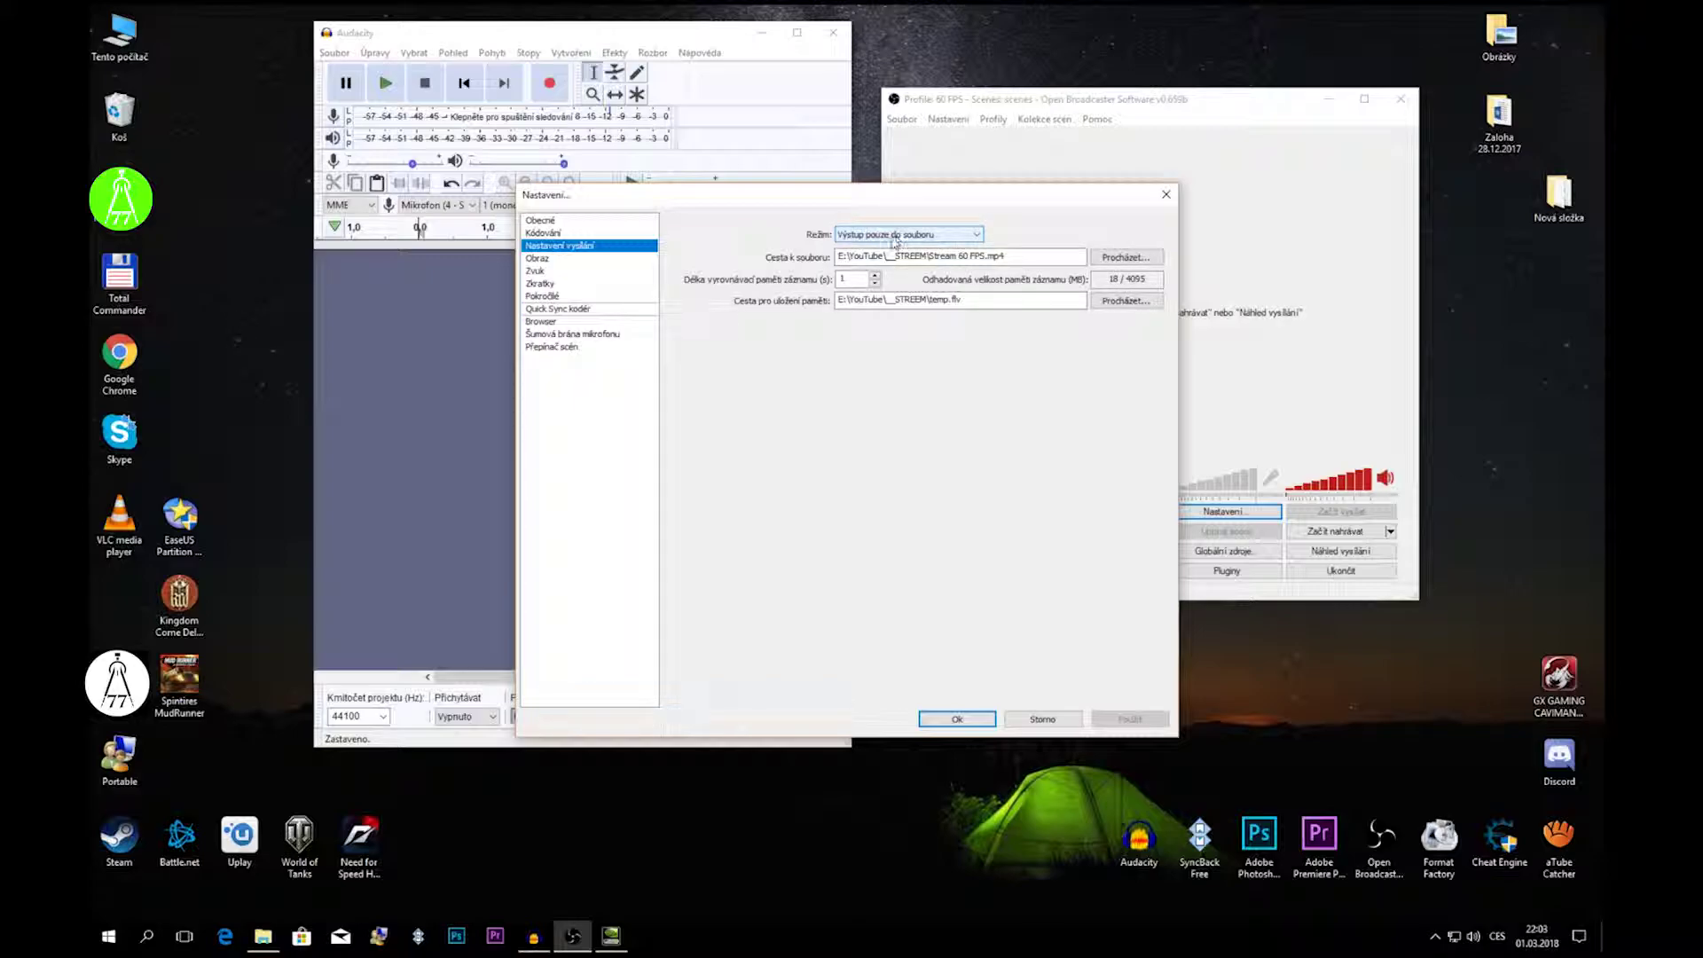
left_click(1002, 256)
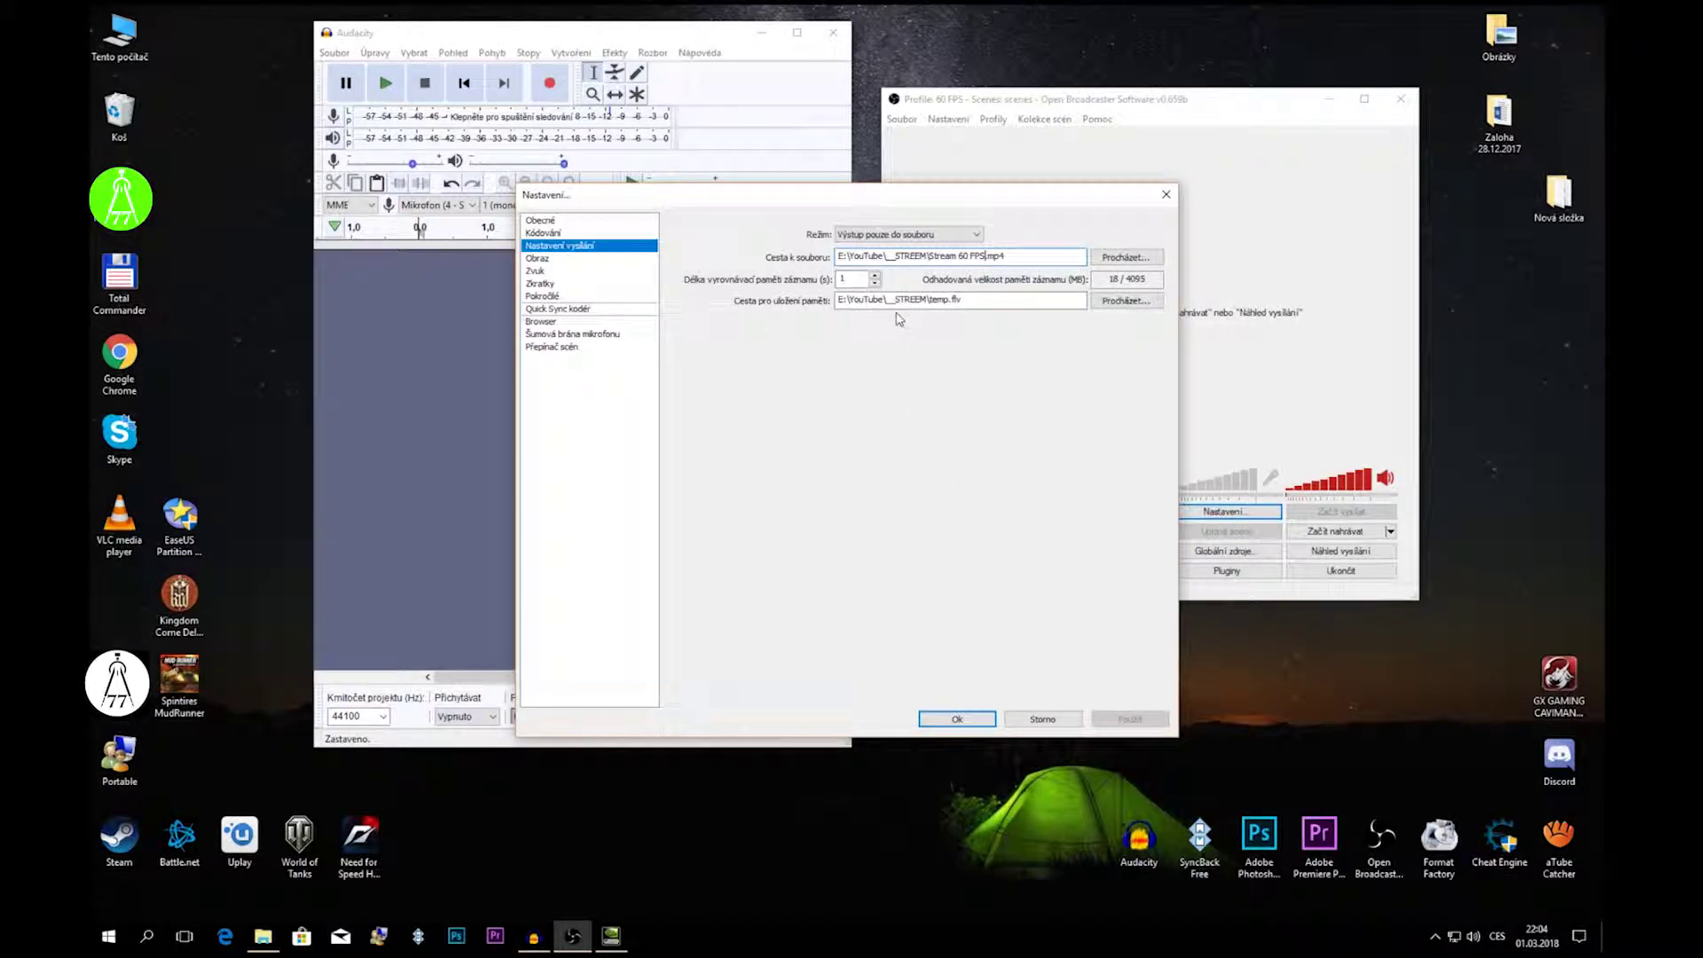
left_click(987, 256)
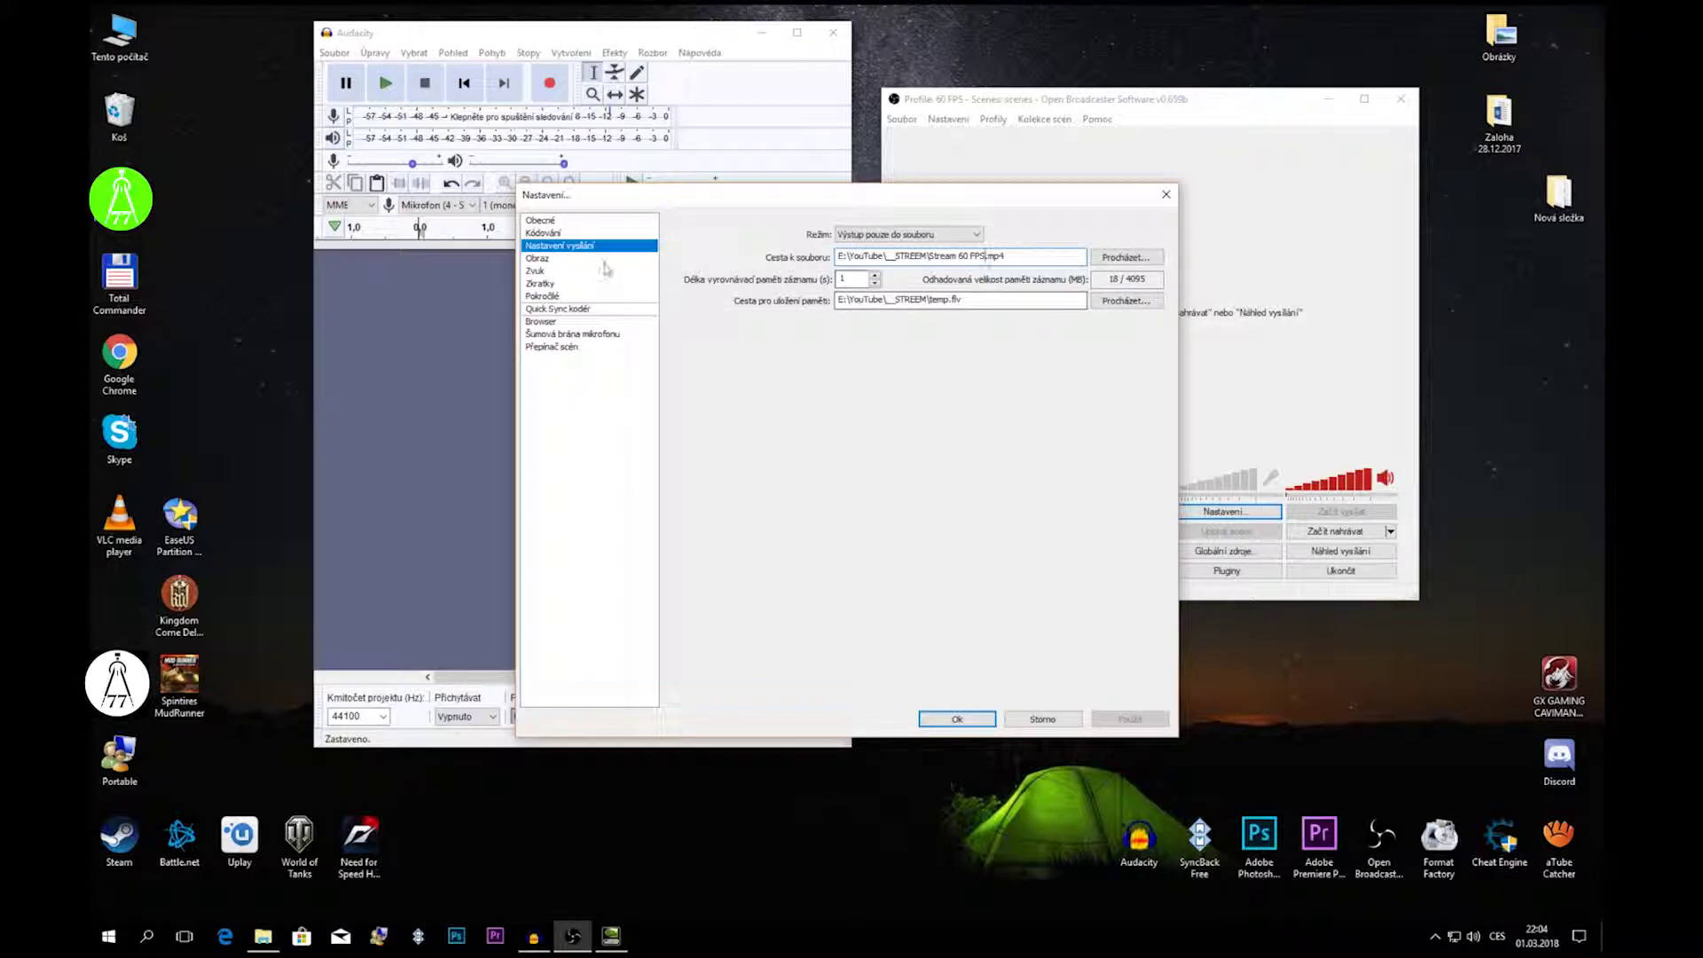
- Review the video settings, examining the custom base resolution and the available downscale options
left_click(560, 260)
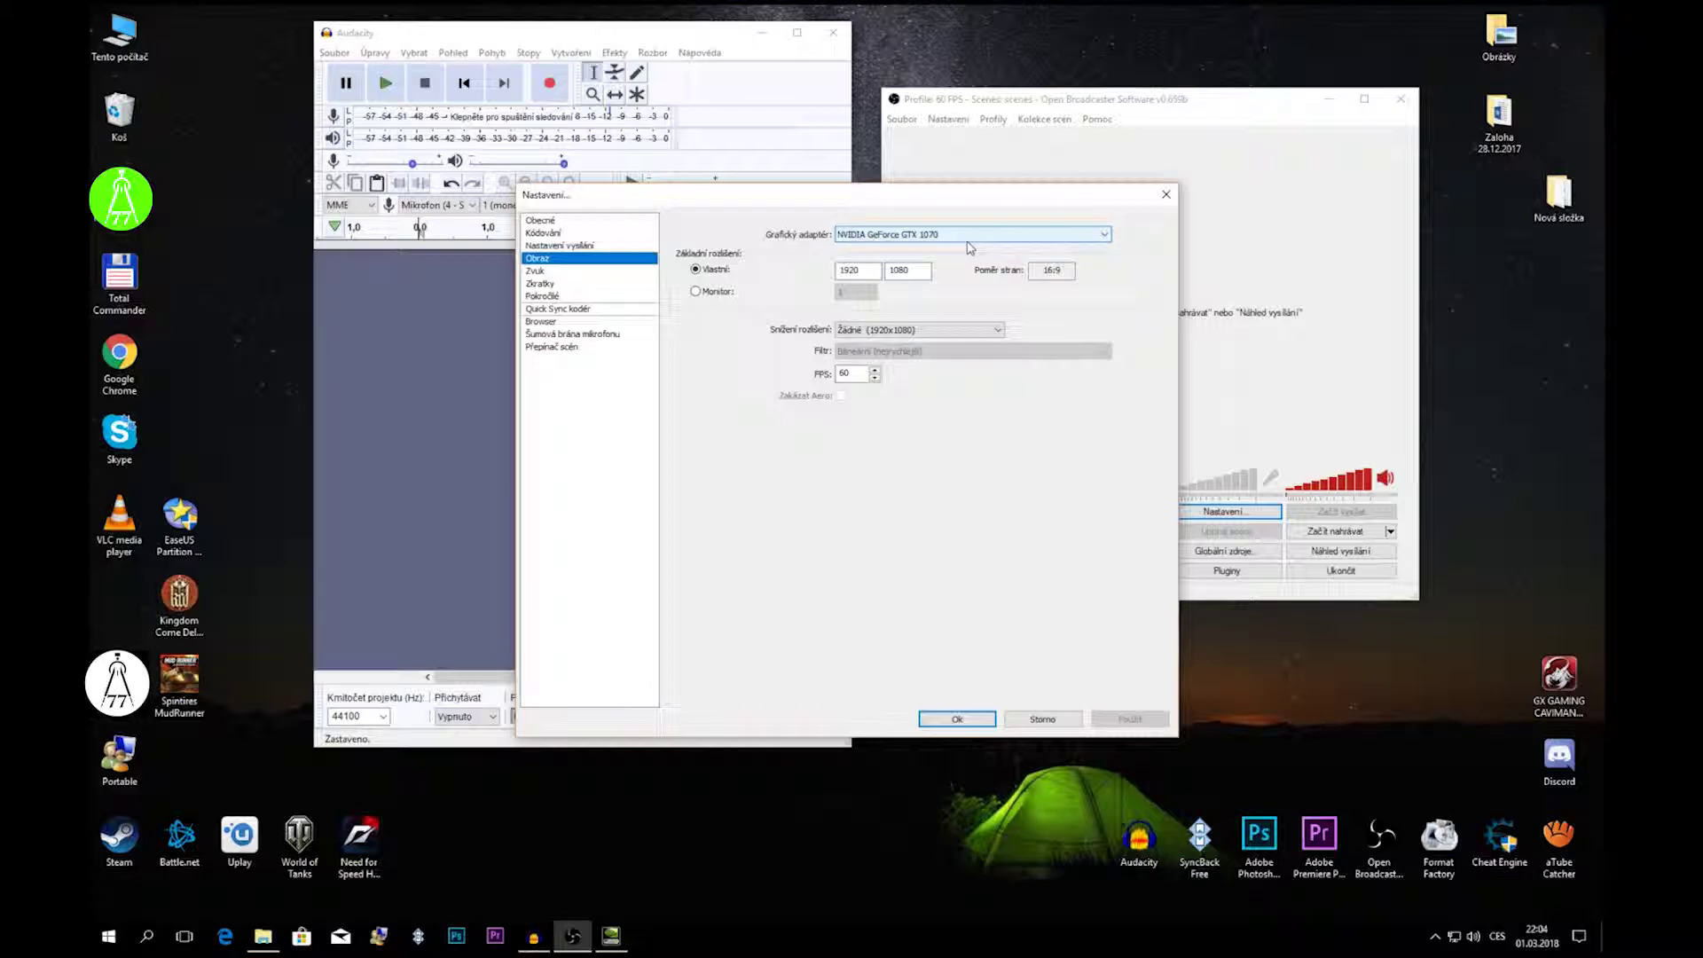
left_click(877, 272)
left_click(929, 270)
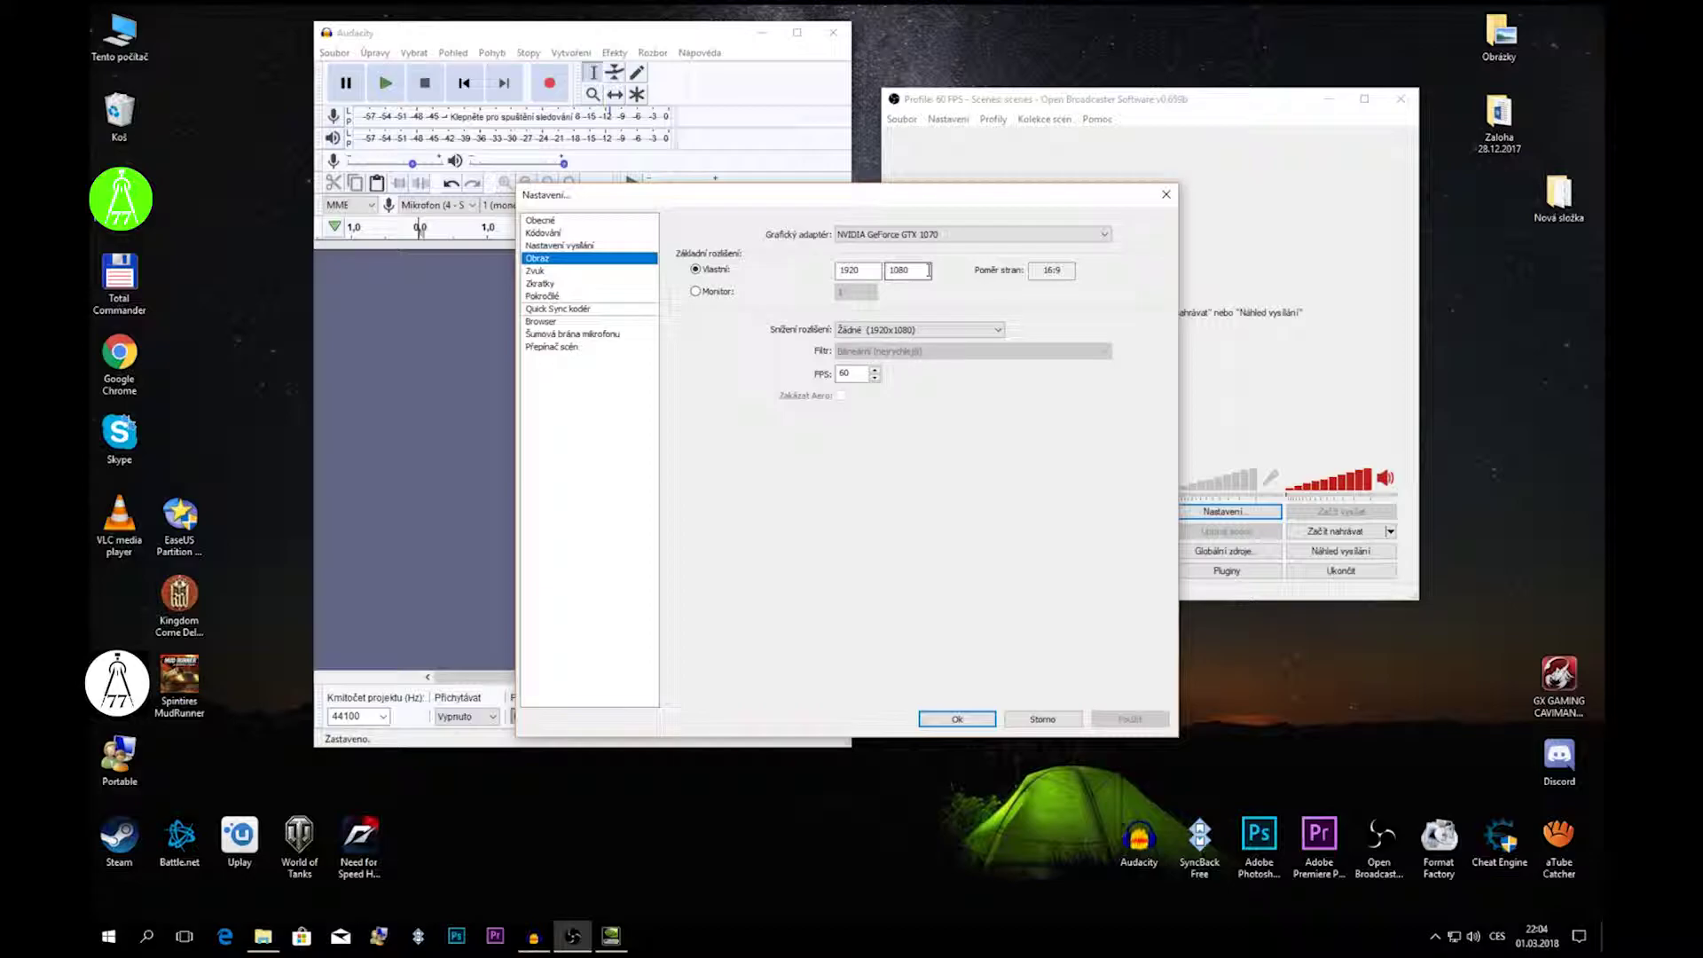
key("Tab")
left_click(945, 334)
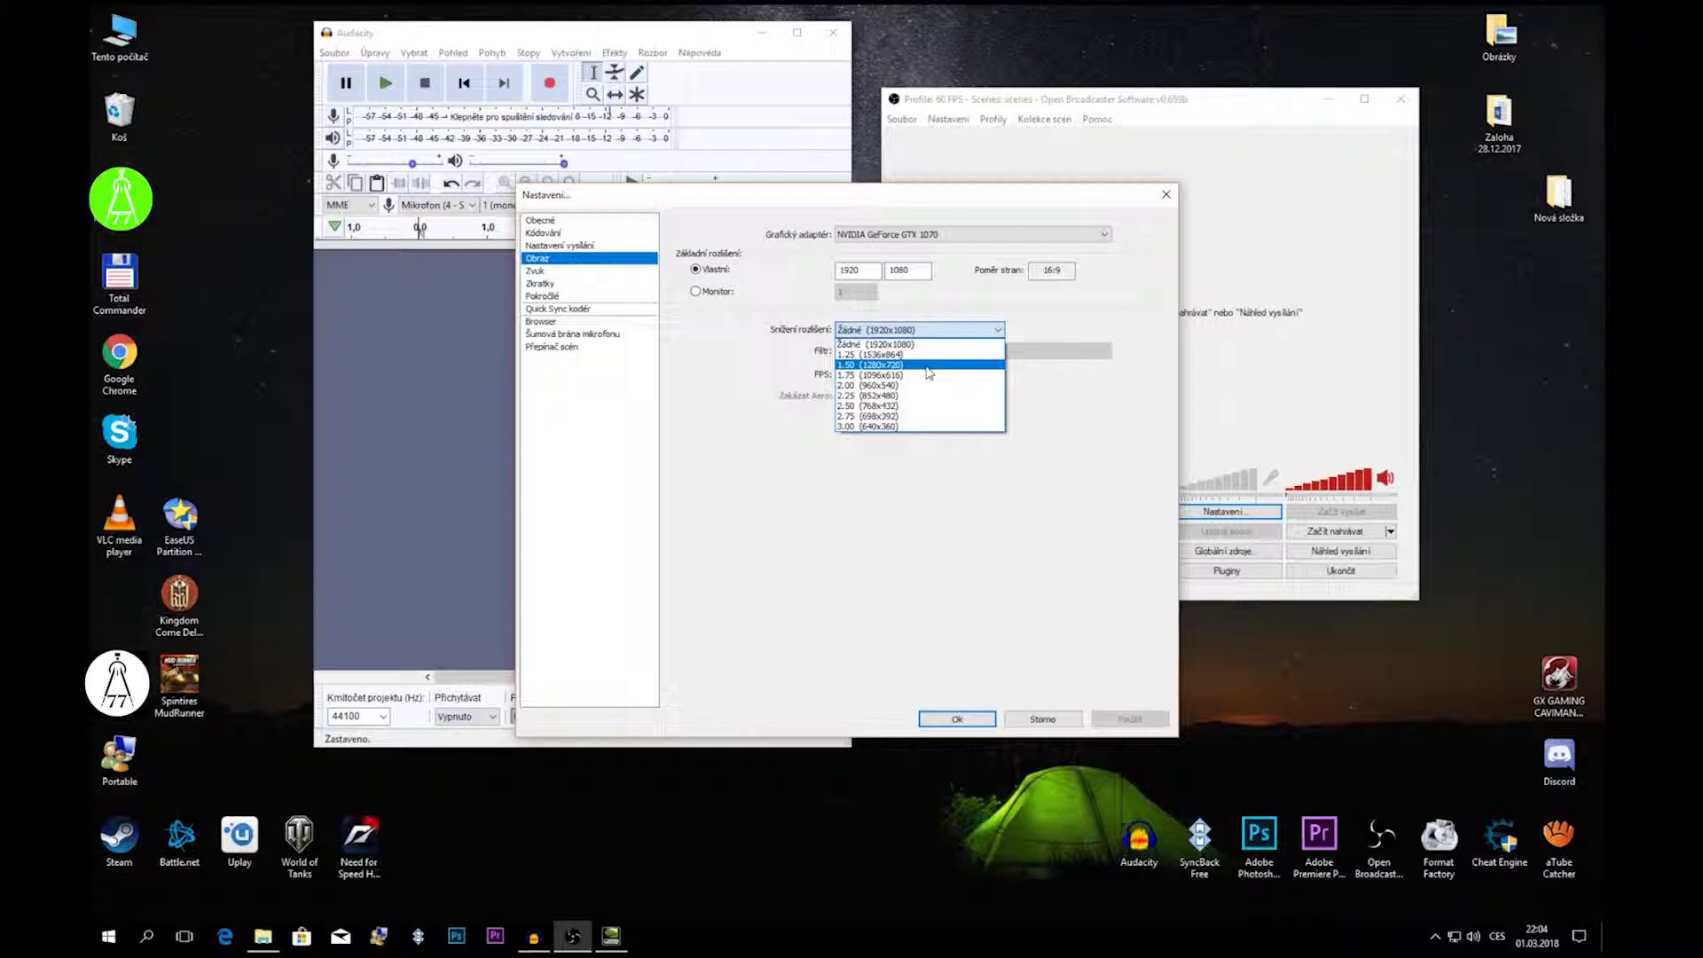
left_click(1120, 382)
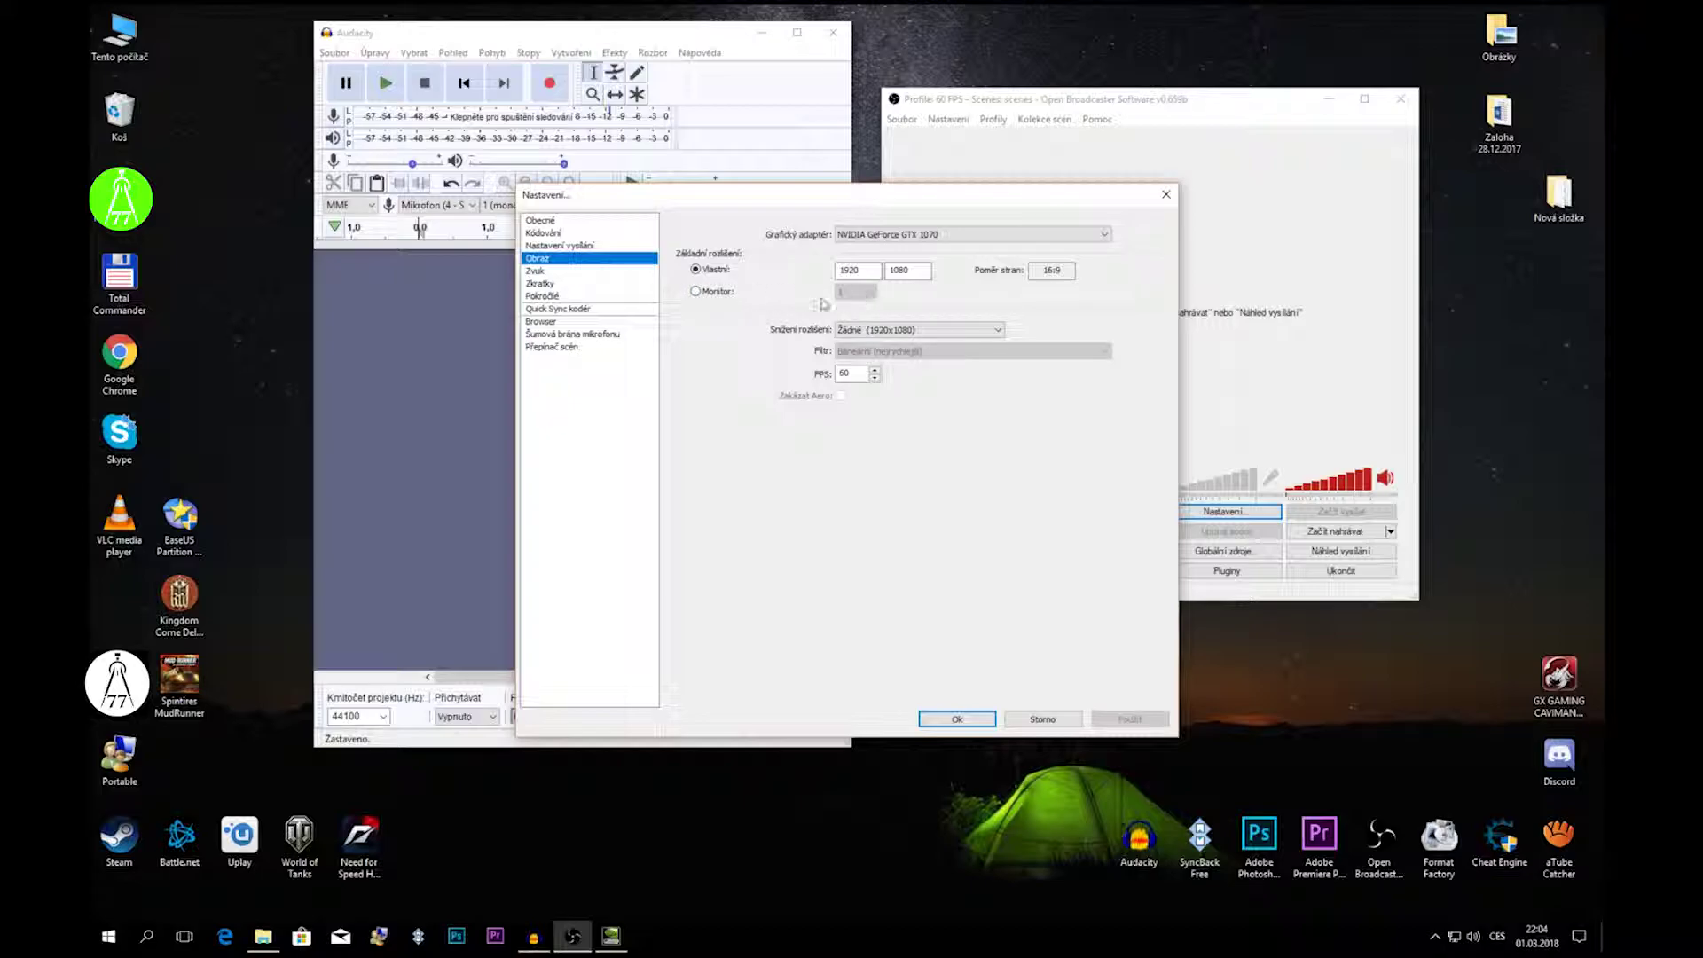
- Review the audio settings and examine the available playback devices
left_click(566, 272)
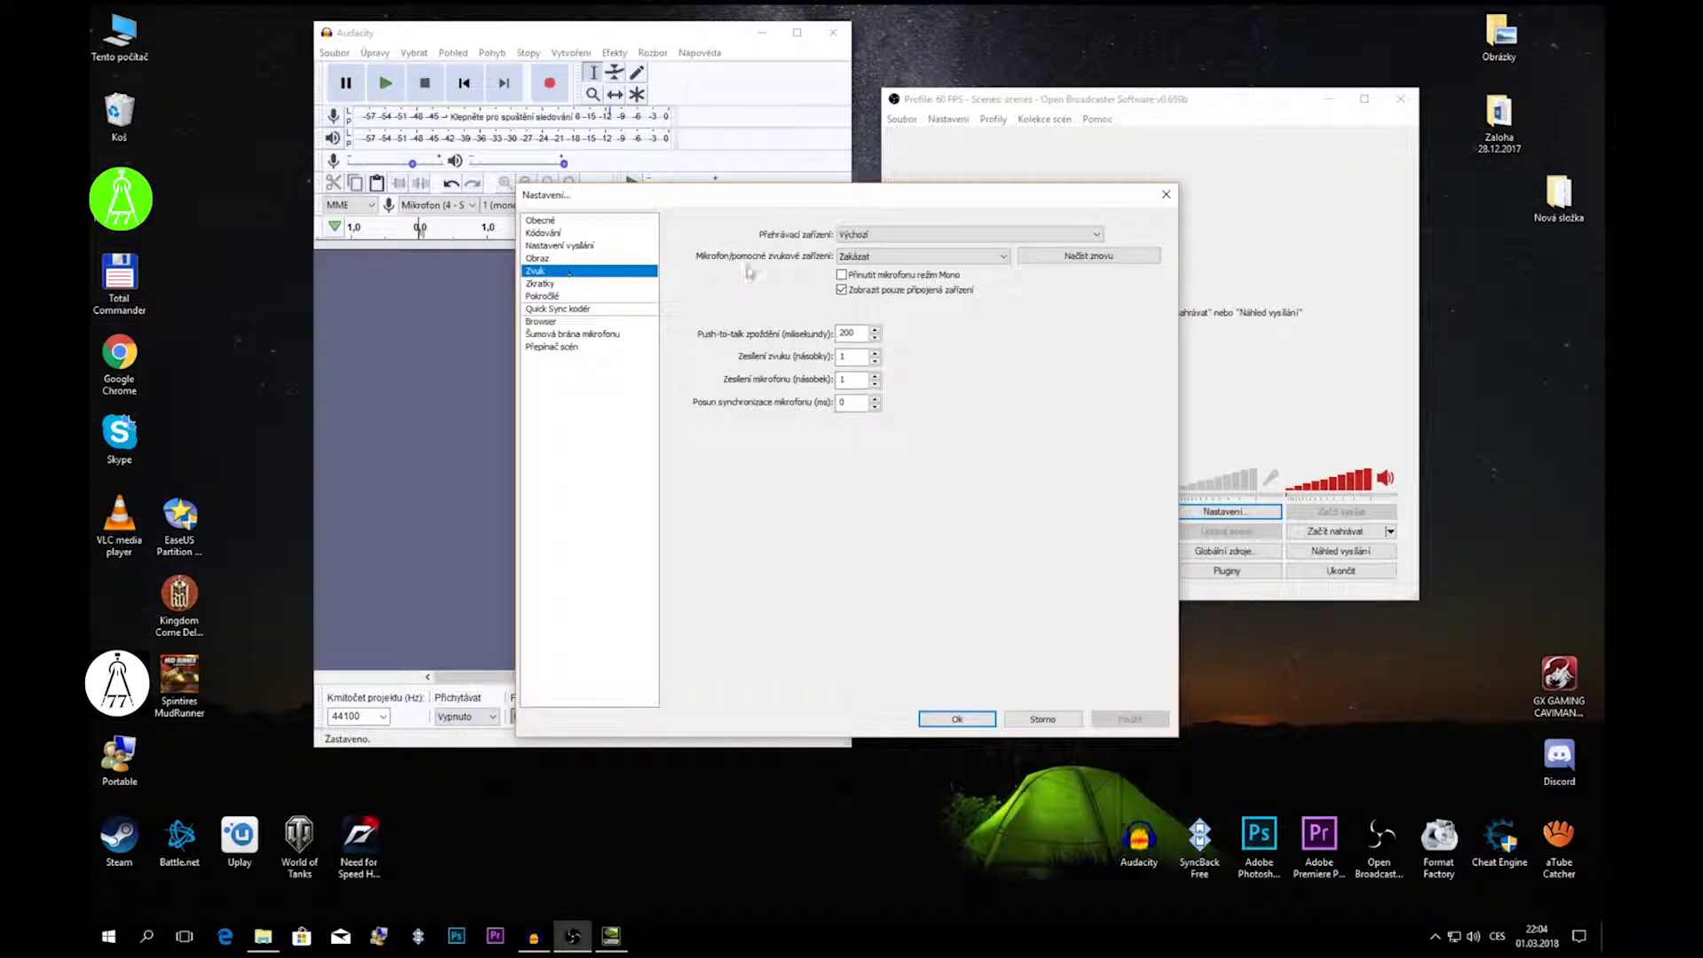
left_click(940, 235)
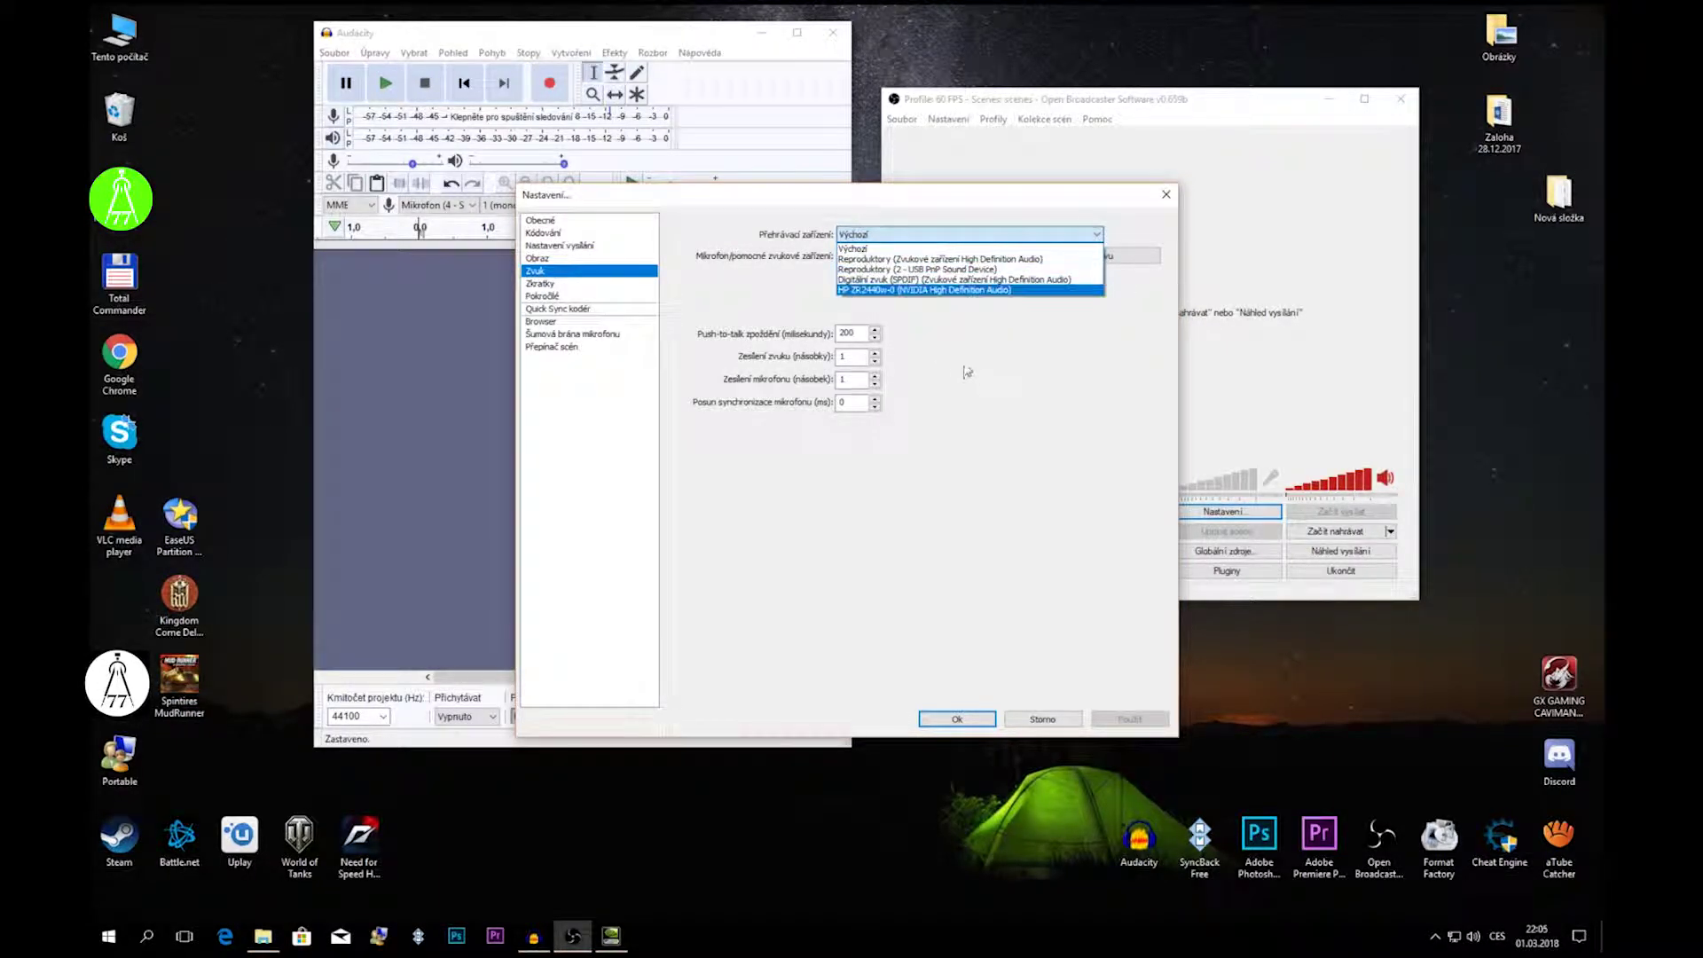
left_click(989, 379)
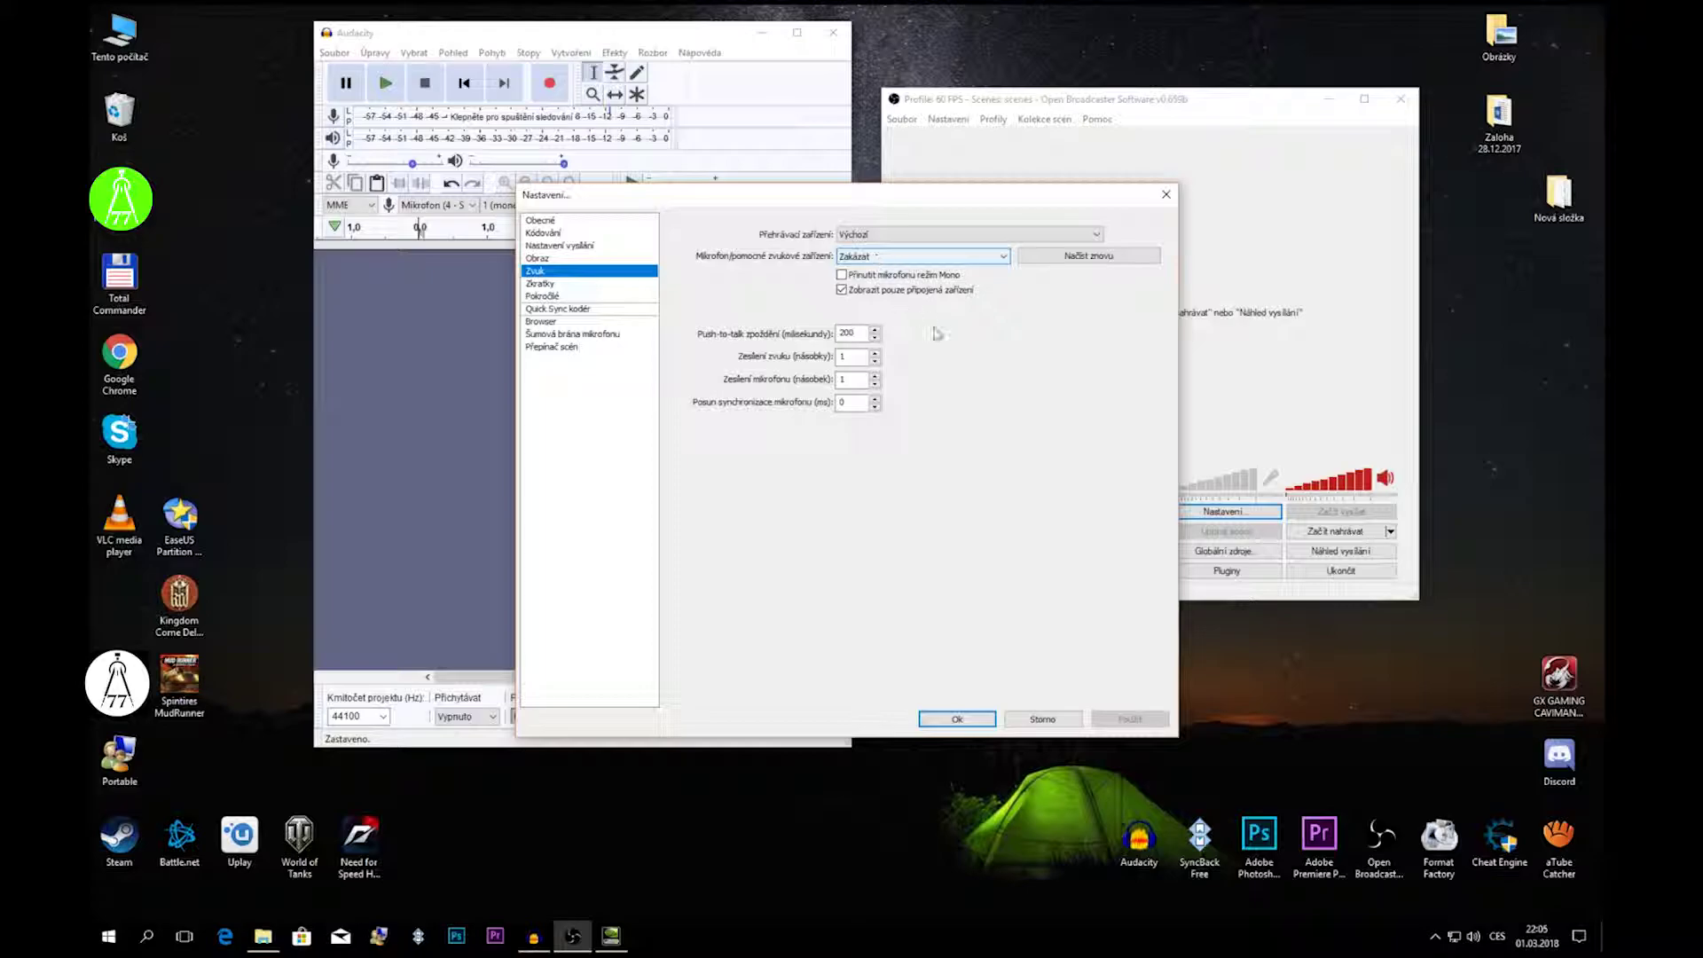
- Review the hotkey, advanced, Quick Sync, microphone noise gate and scene switcher settings, then close the settings without saving
left_click(579, 285)
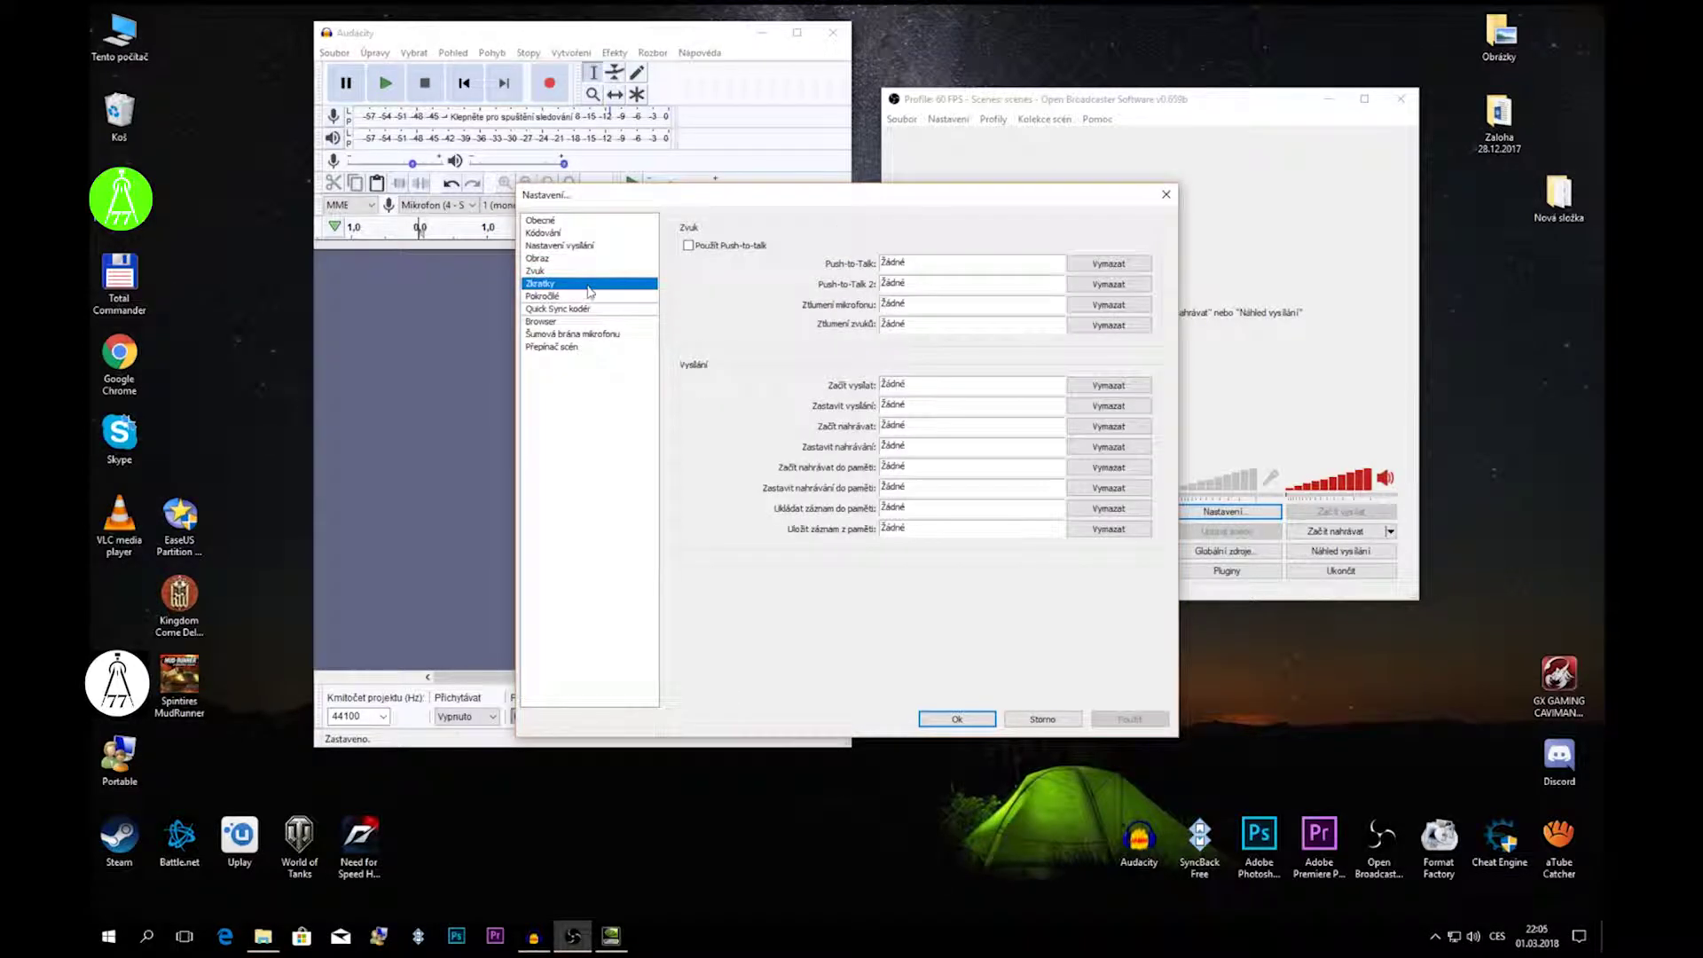
left_click(561, 298)
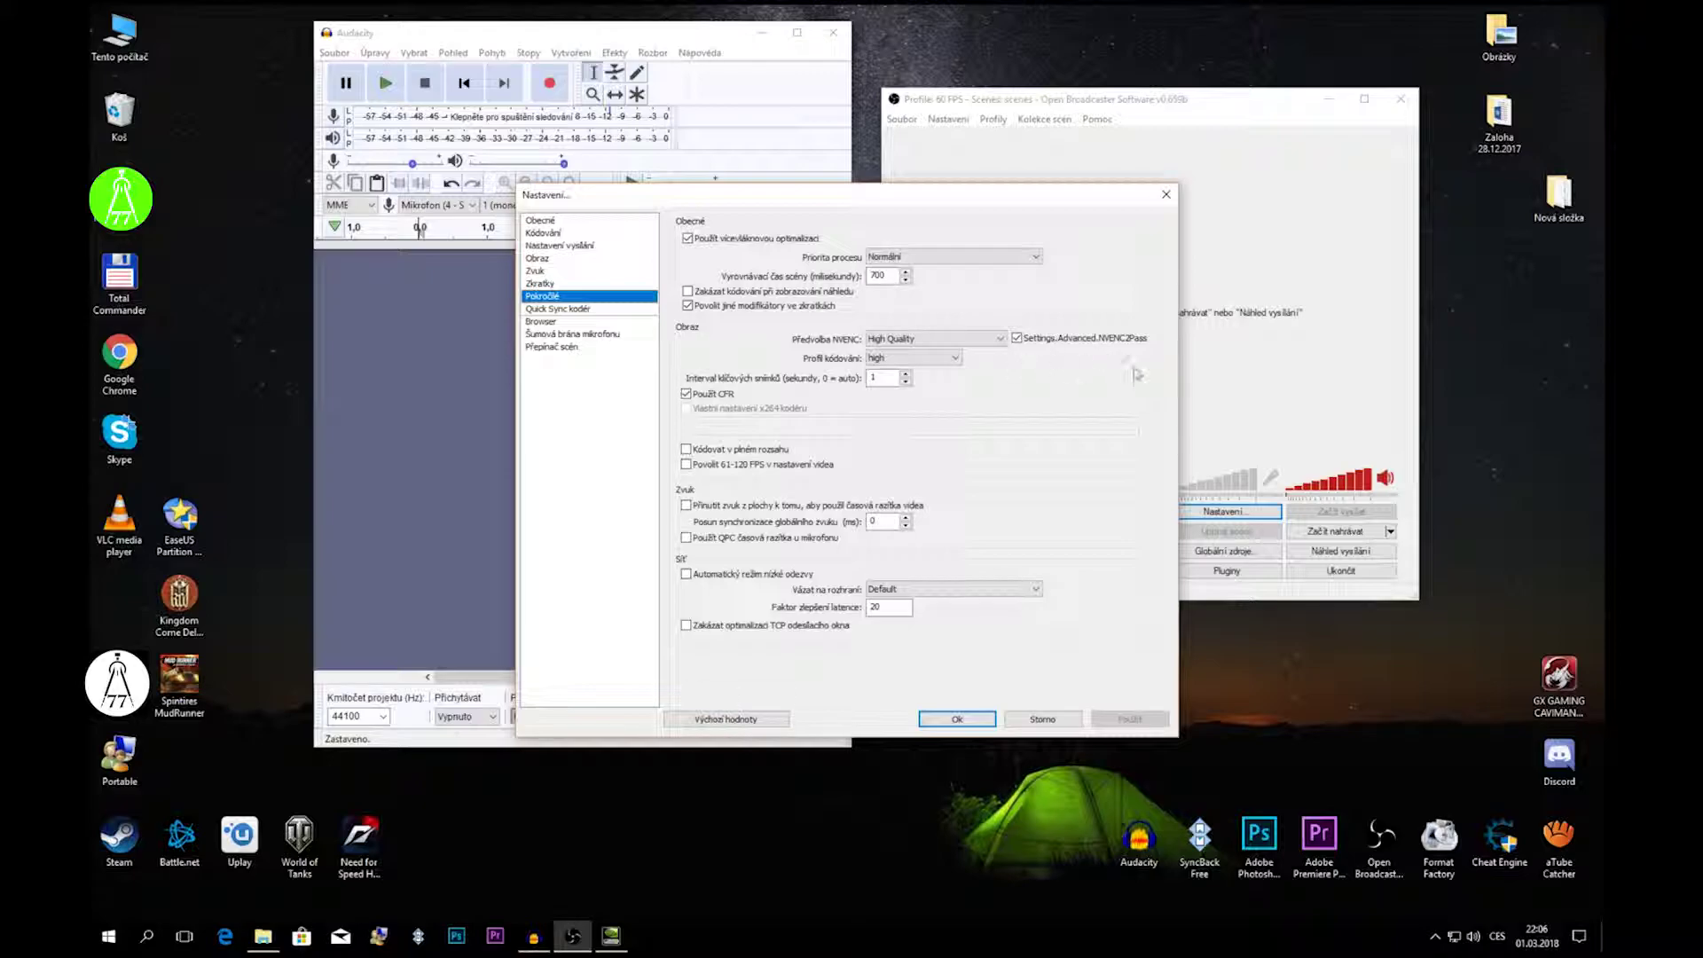
left_click(584, 309)
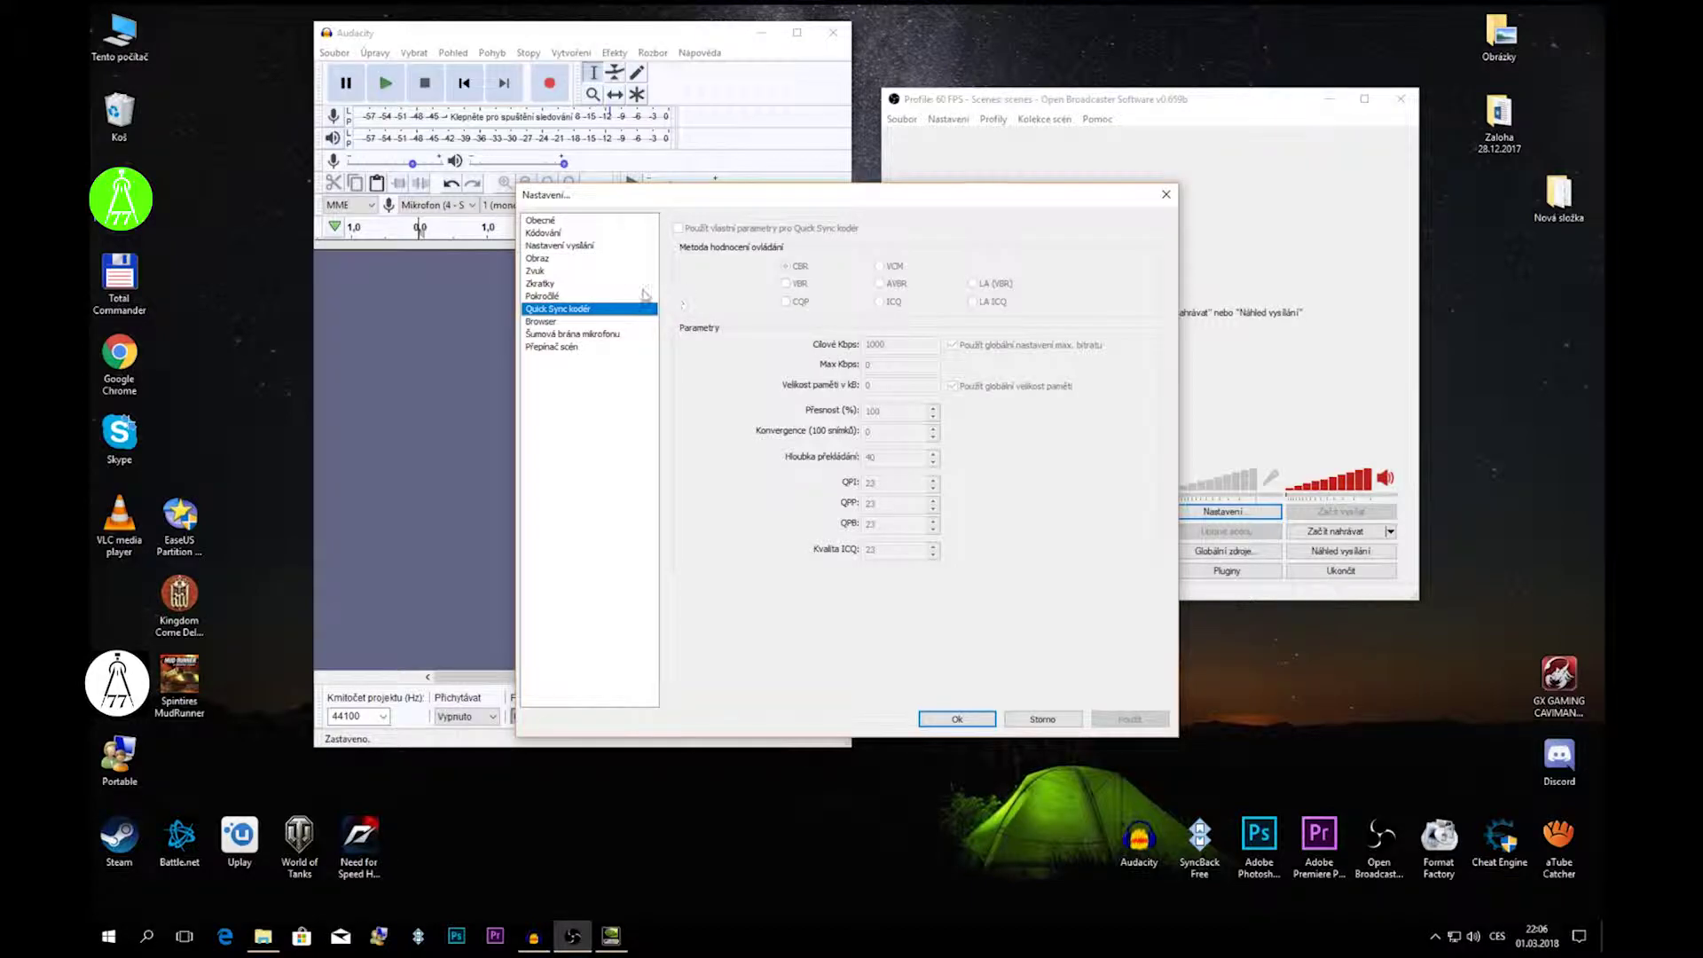
left_click(557, 333)
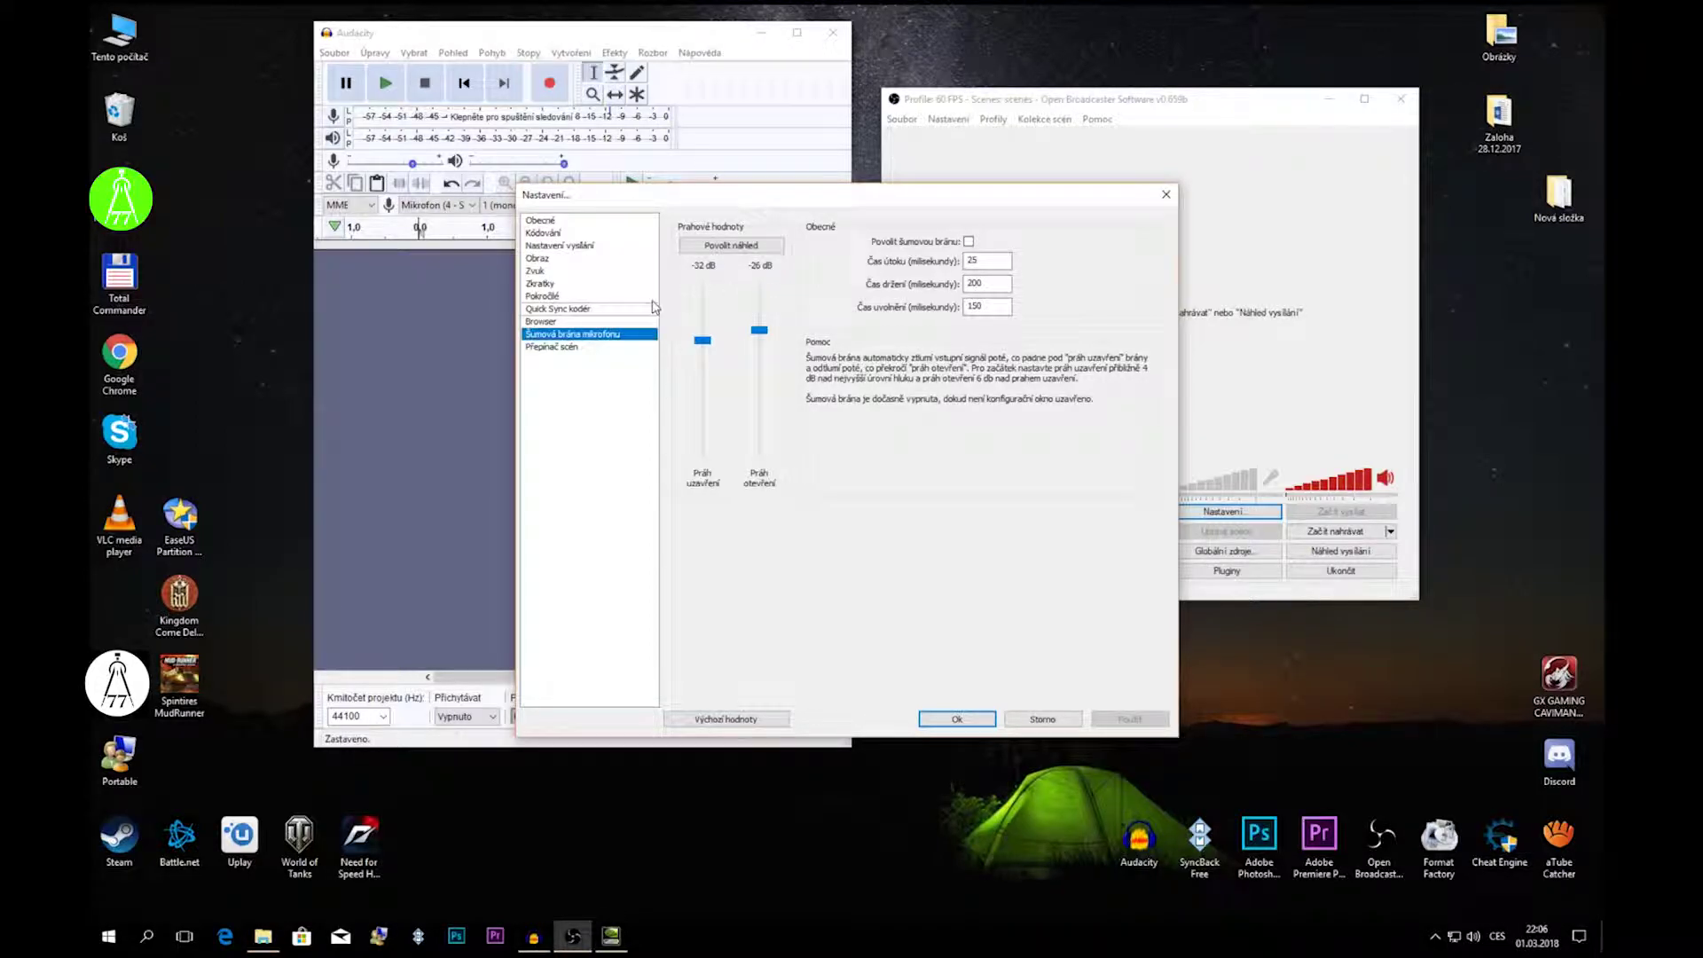
left_click(593, 347)
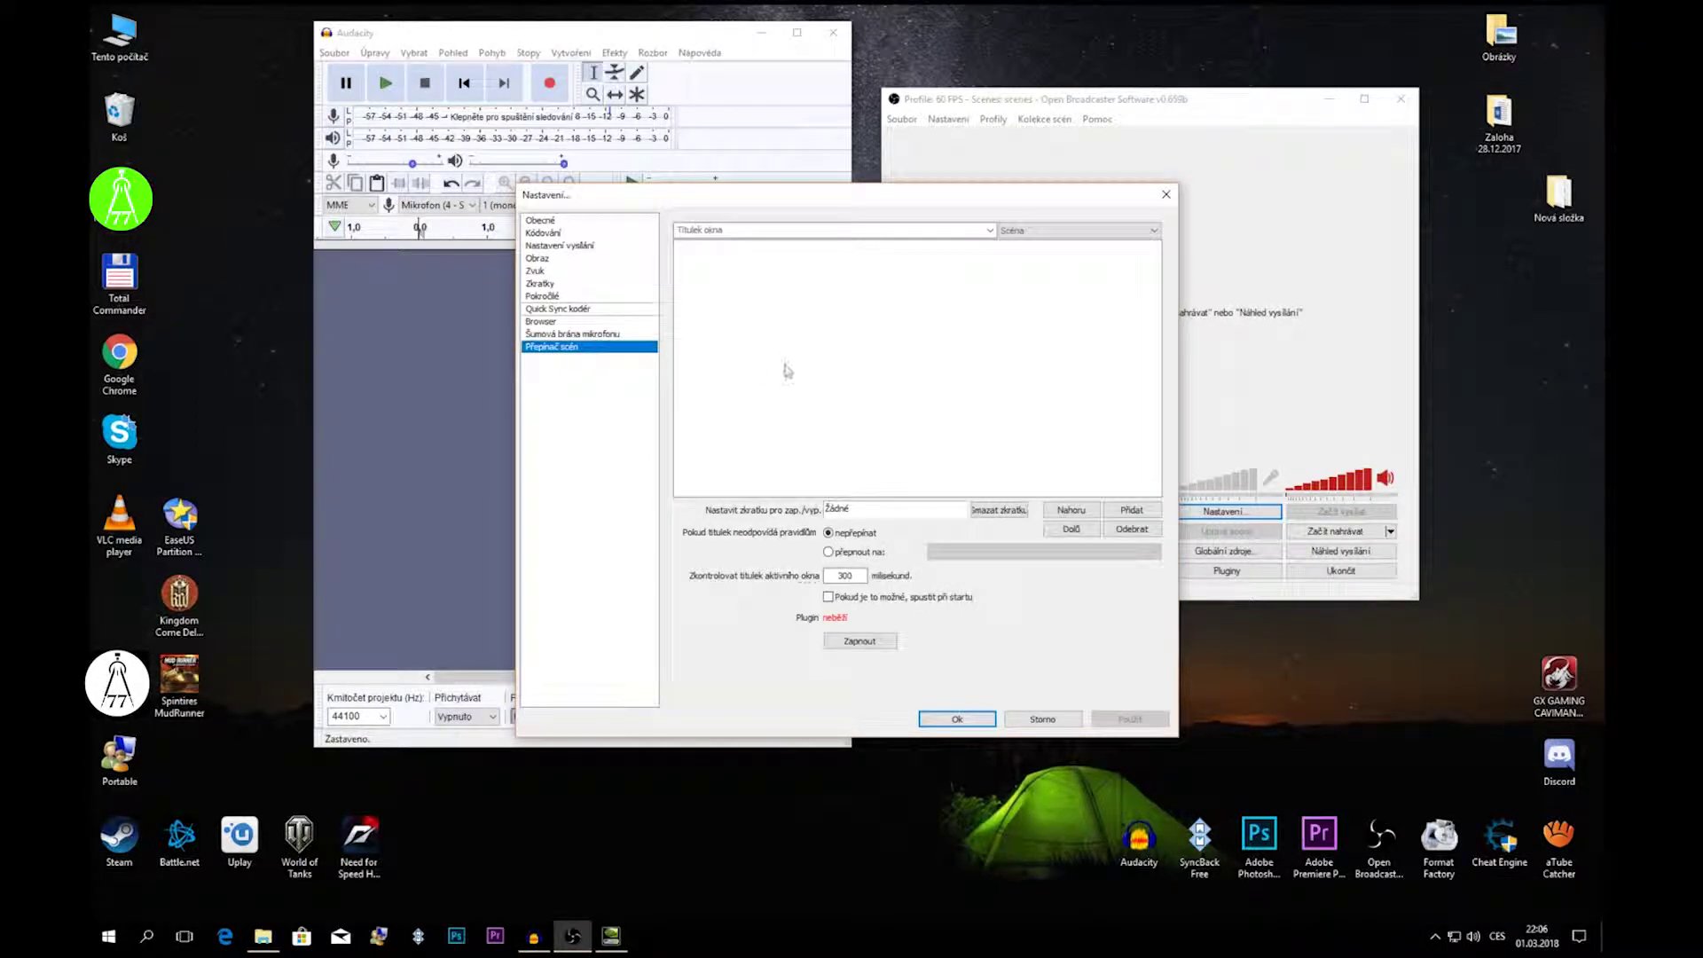
left_click(557, 221)
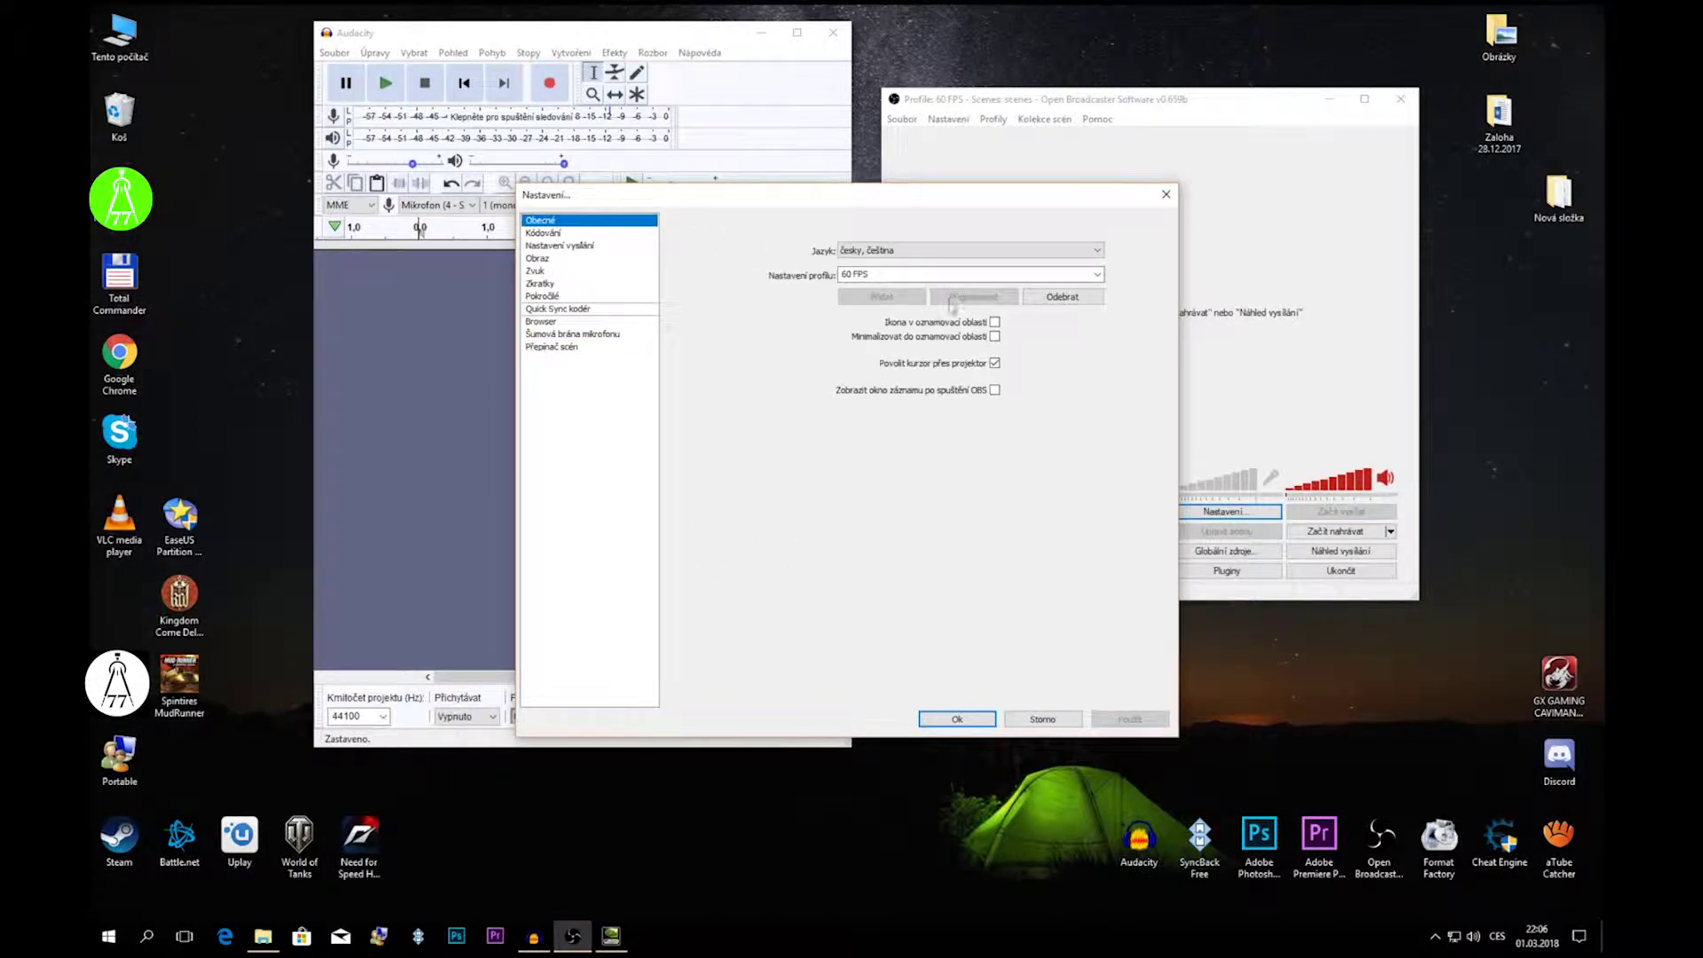
left_click(1043, 719)
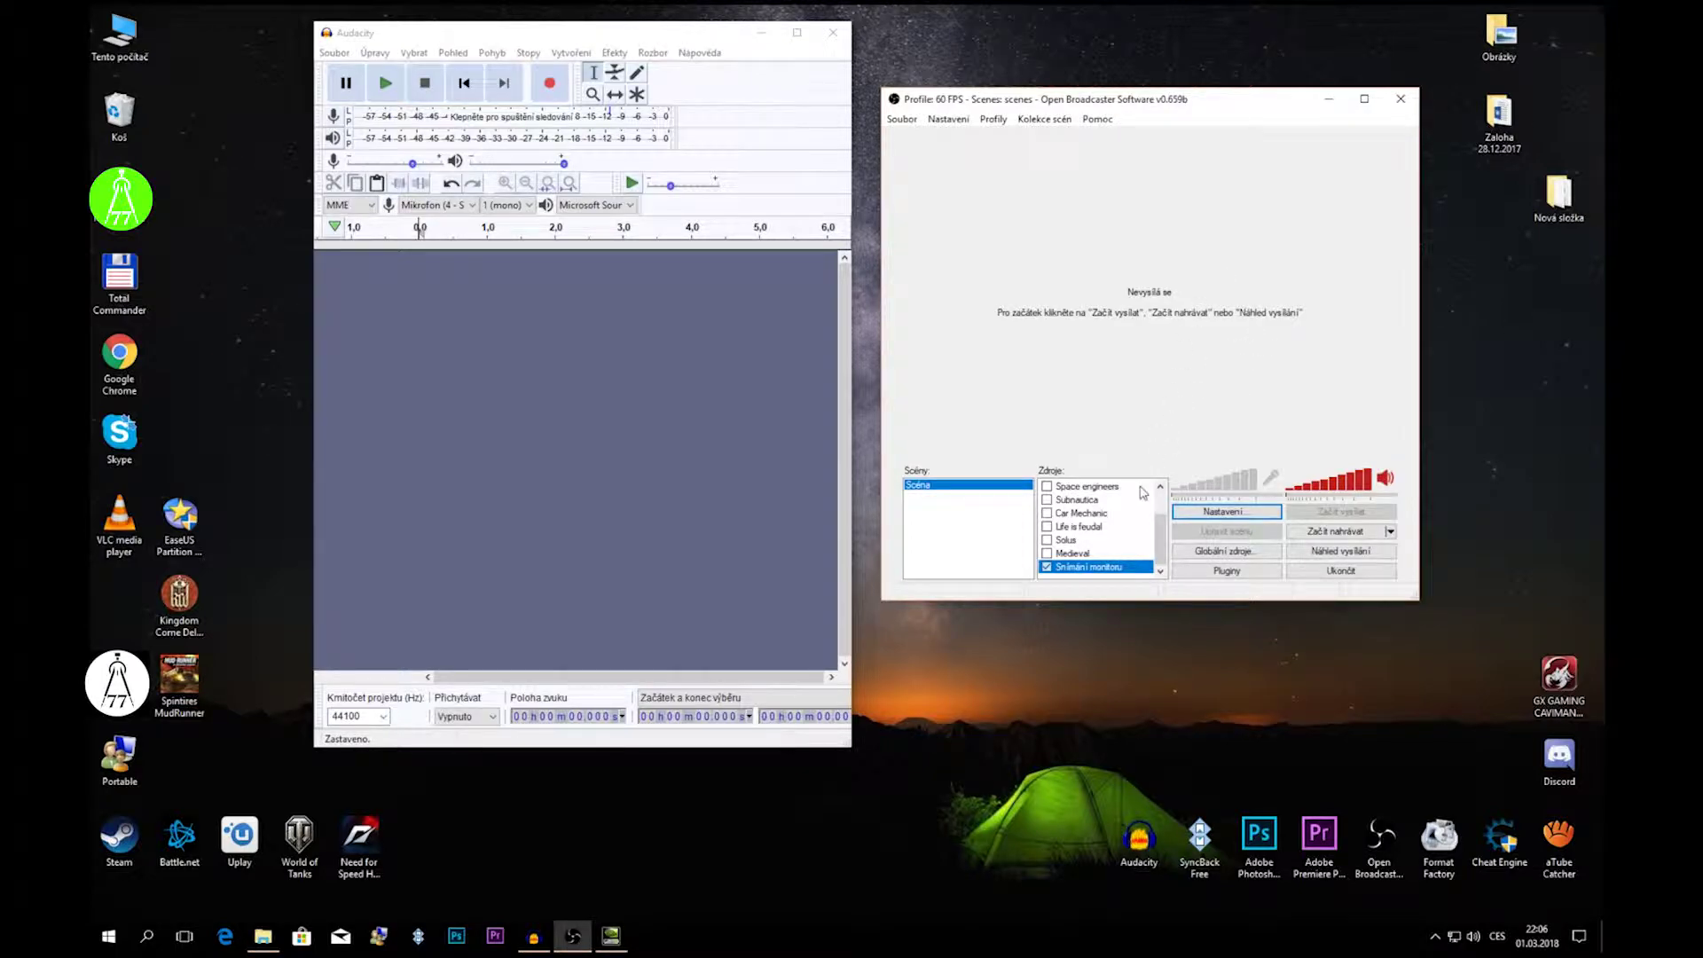
- Try to add a game capture source named Audacity that captures the Audacity application
scroll(1153, 550, "down", 1)
scroll(1158, 557, "up", 1)
scroll(1109, 561, "down", 1)
scroll(1114, 568, "up", 1)
right_click(1120, 542)
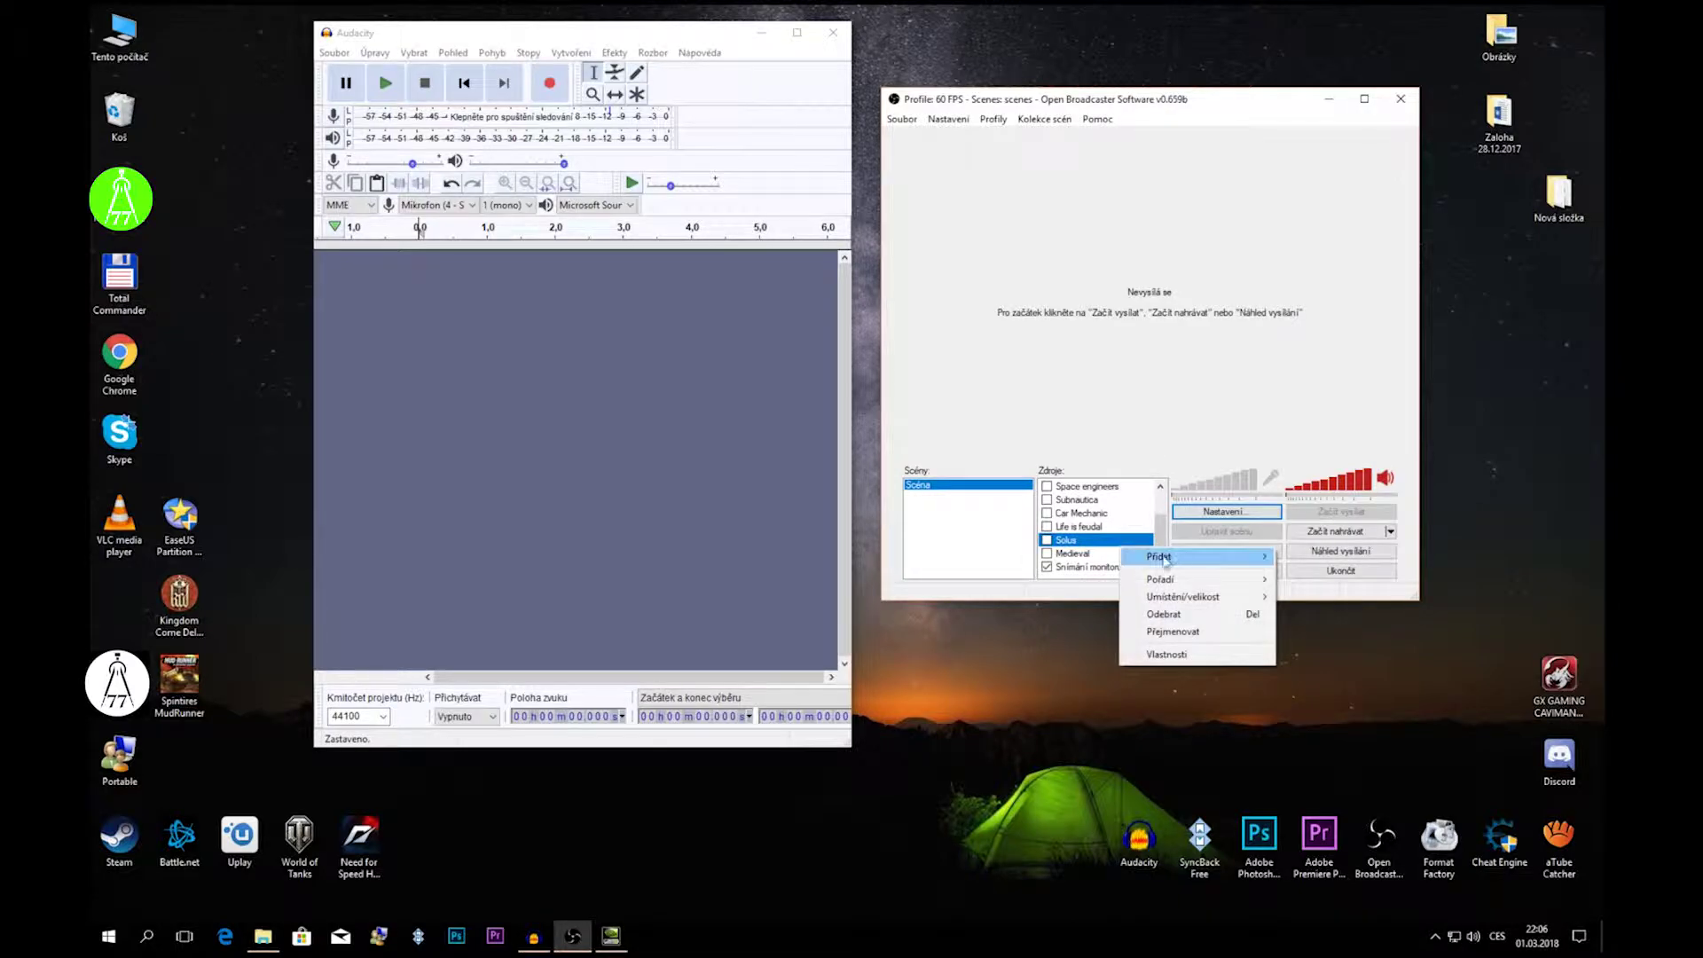
mouse_move(1185, 557)
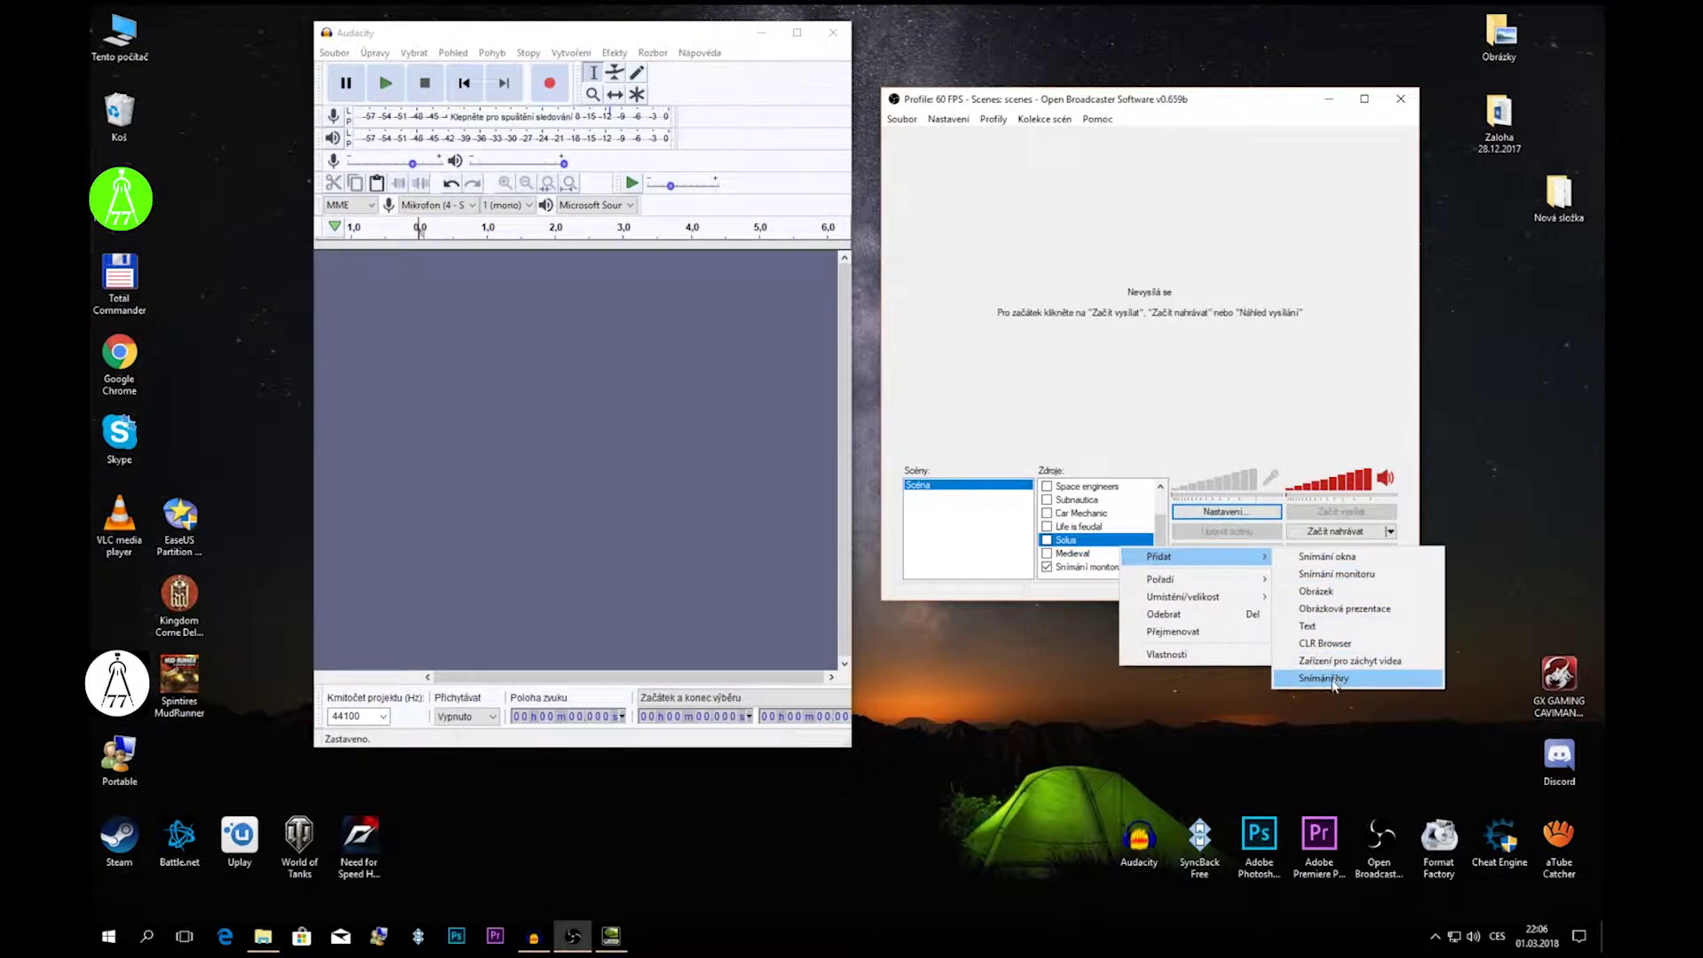
left_click(1326, 678)
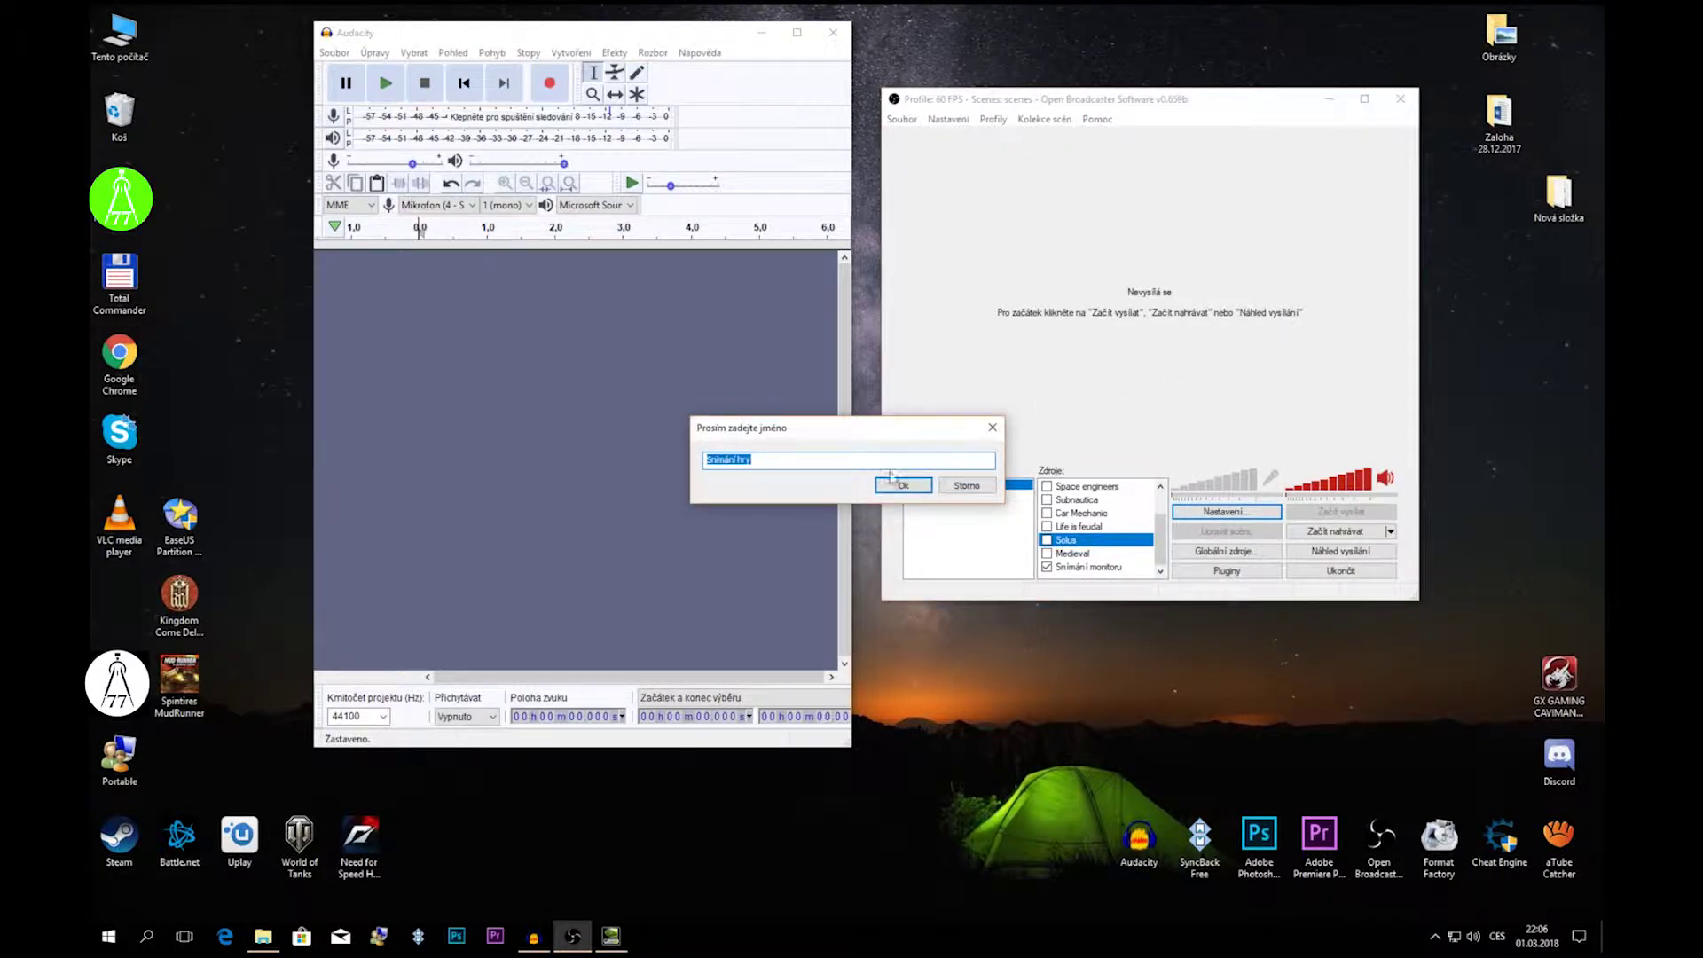
type("Audacity")
left_click(914, 484)
left_click(1265, 186)
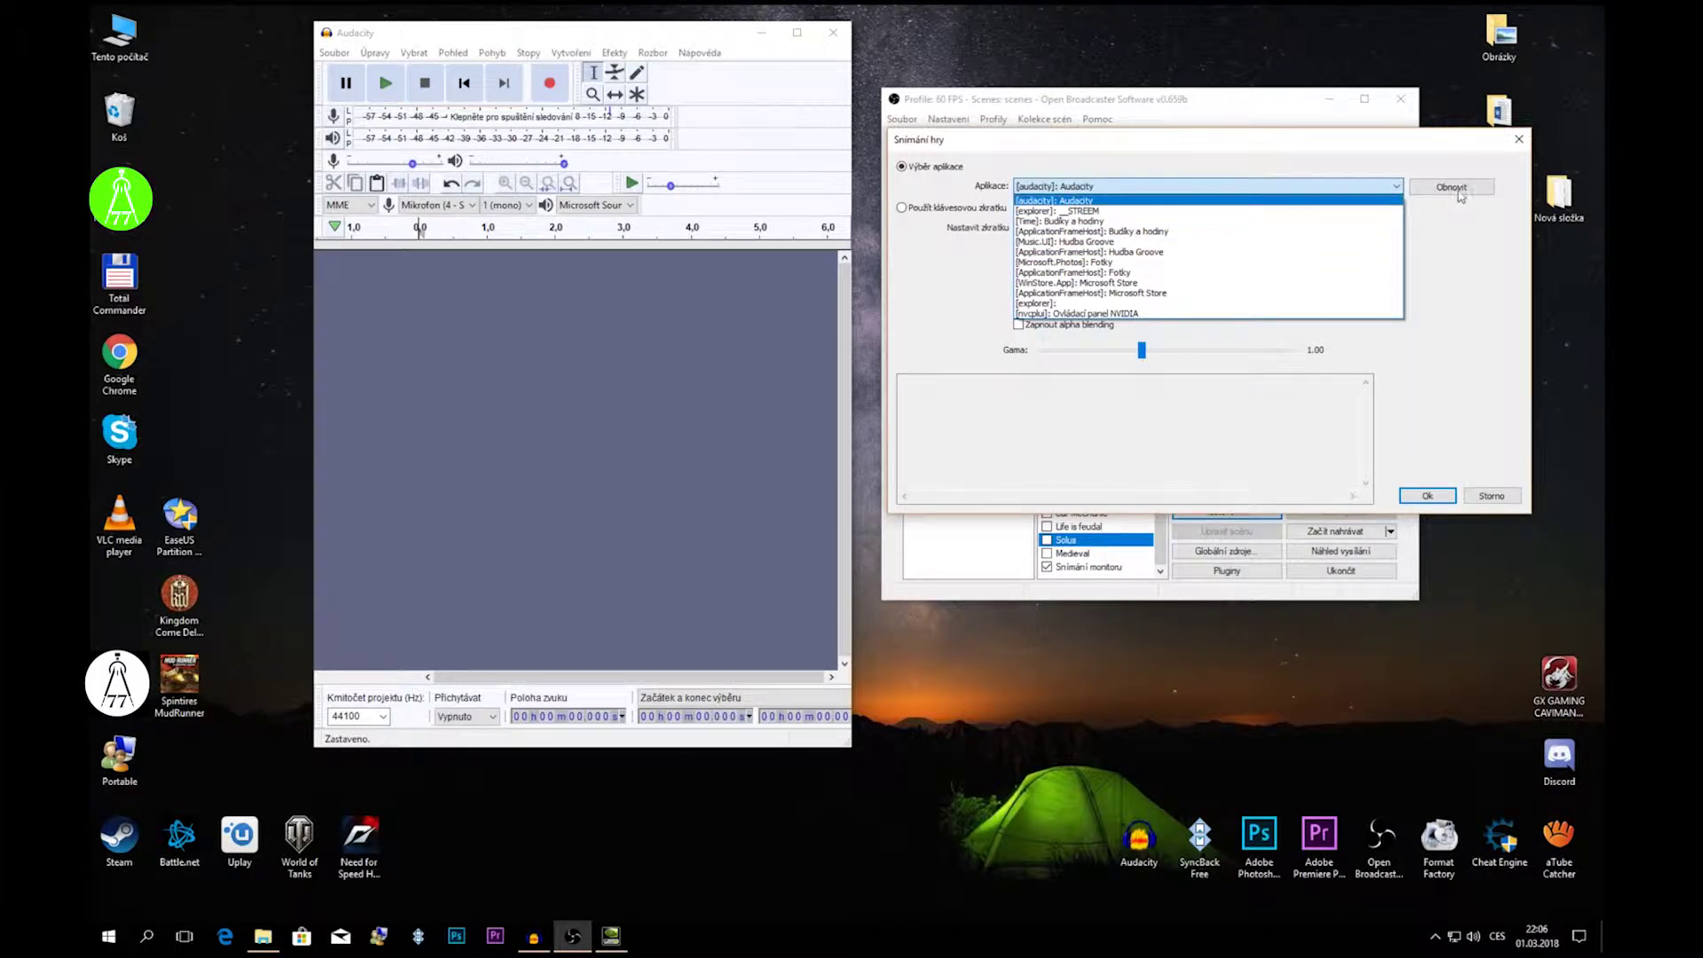
left_click(1521, 143)
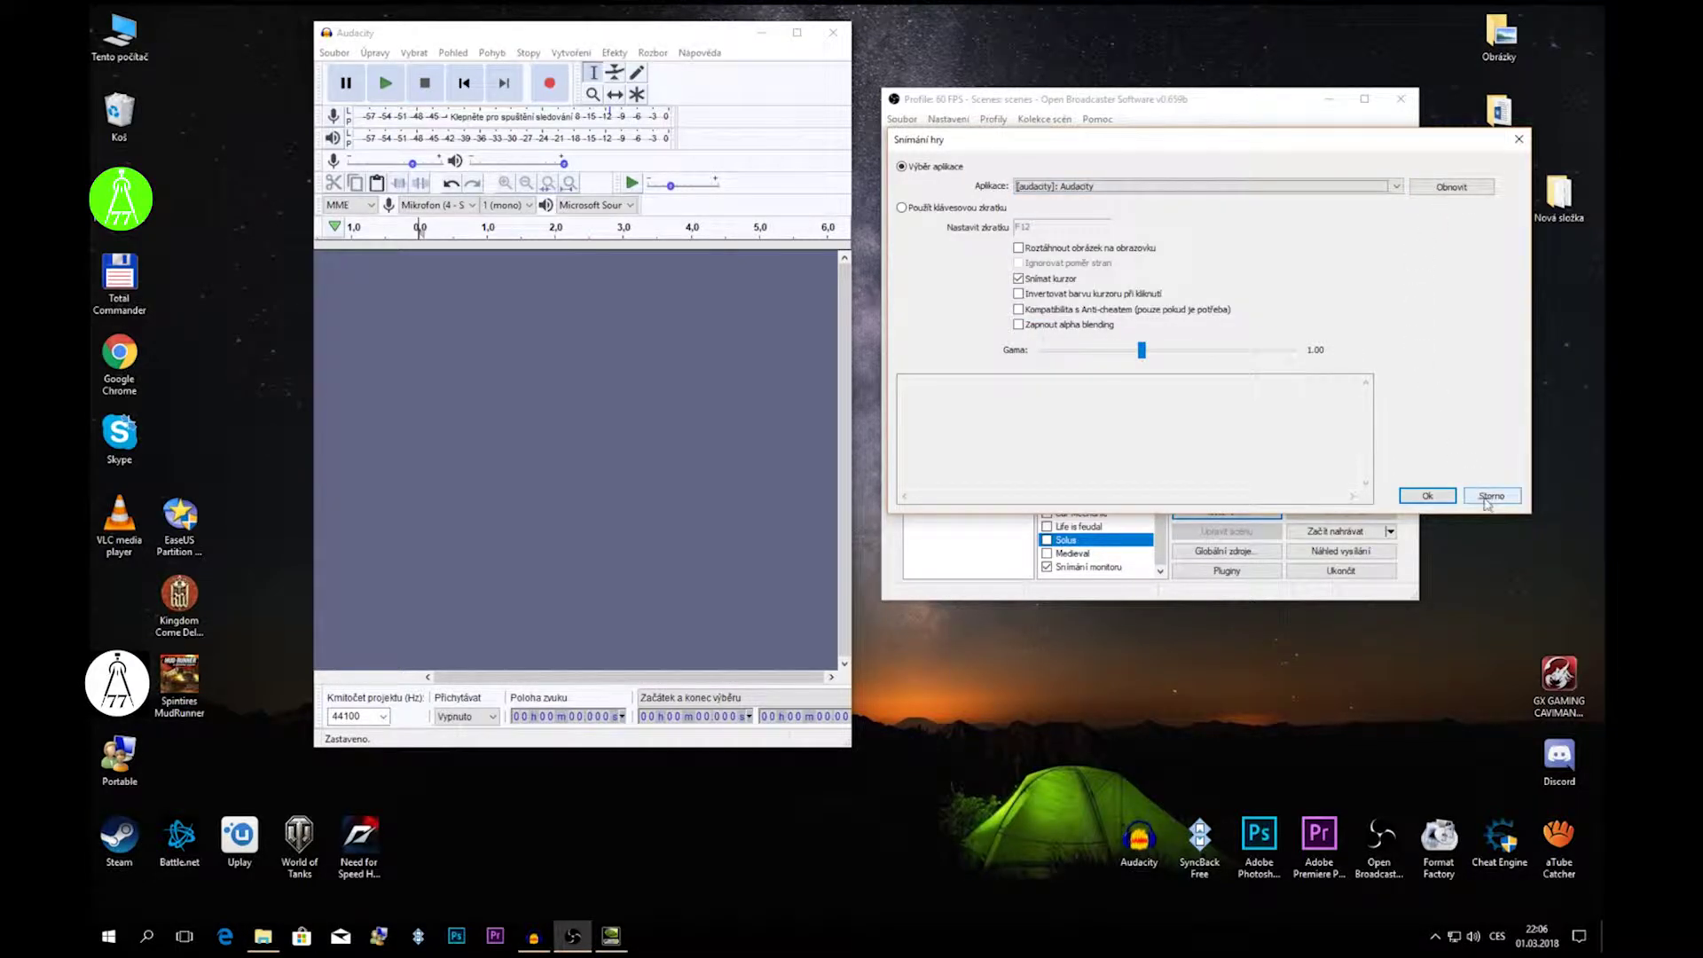
- Try raising the gamma of the new game capture source, and cancel its setup
mouse_move(1142, 352)
left_mouse_down()
mouse_move(1186, 353)
mouse_move(1146, 356)
left_mouse_up()
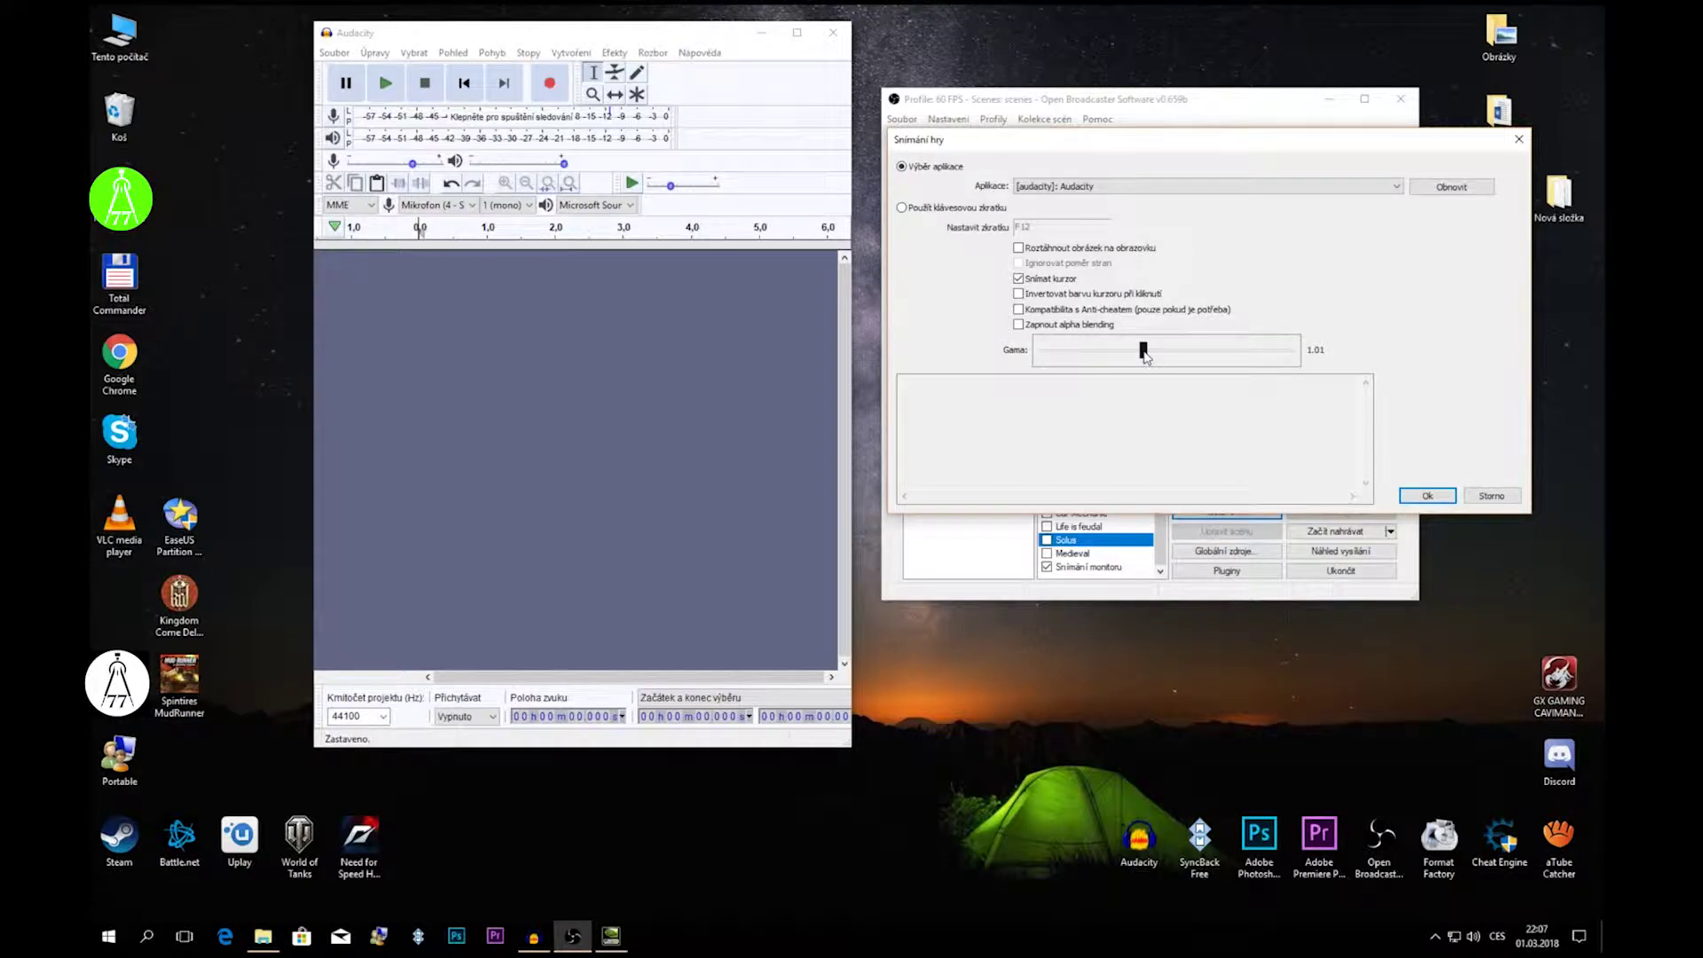
left_click_drag(1146, 356, 1178, 356)
left_click(1496, 497)
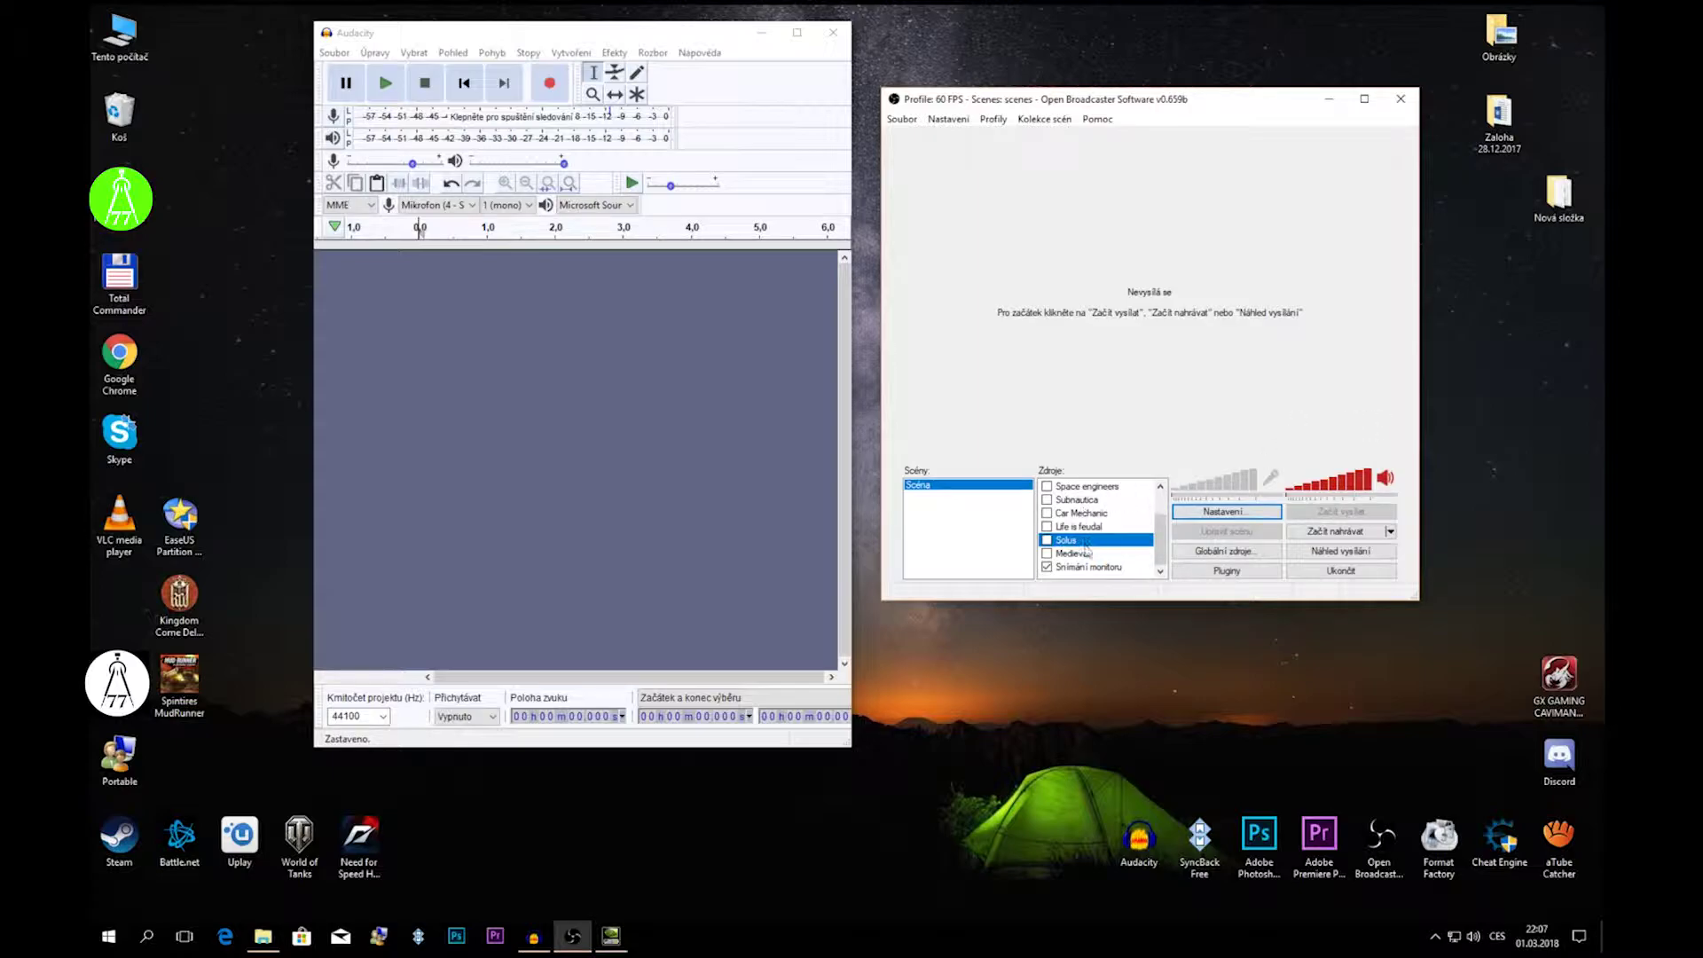
- Enable the SpinTires source and disable the Snímání monitoru source in the scene
left_click_drag(1158, 559, 1163, 504)
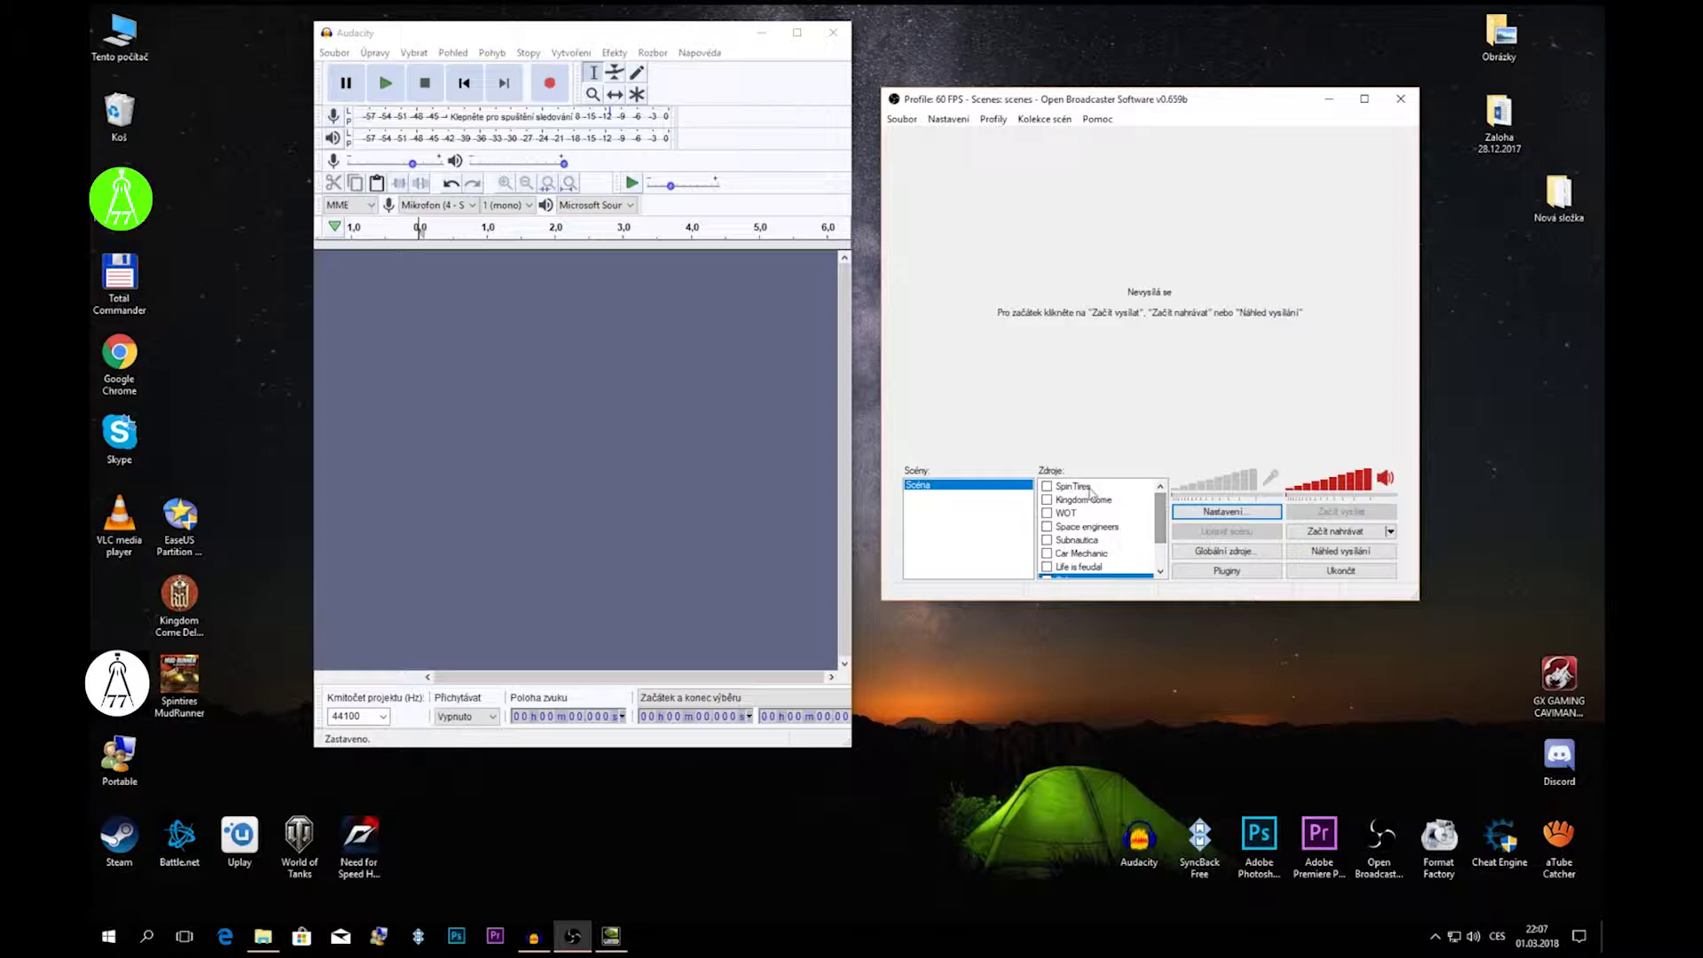
left_click(1048, 487)
scroll(1080, 529, "down", 1)
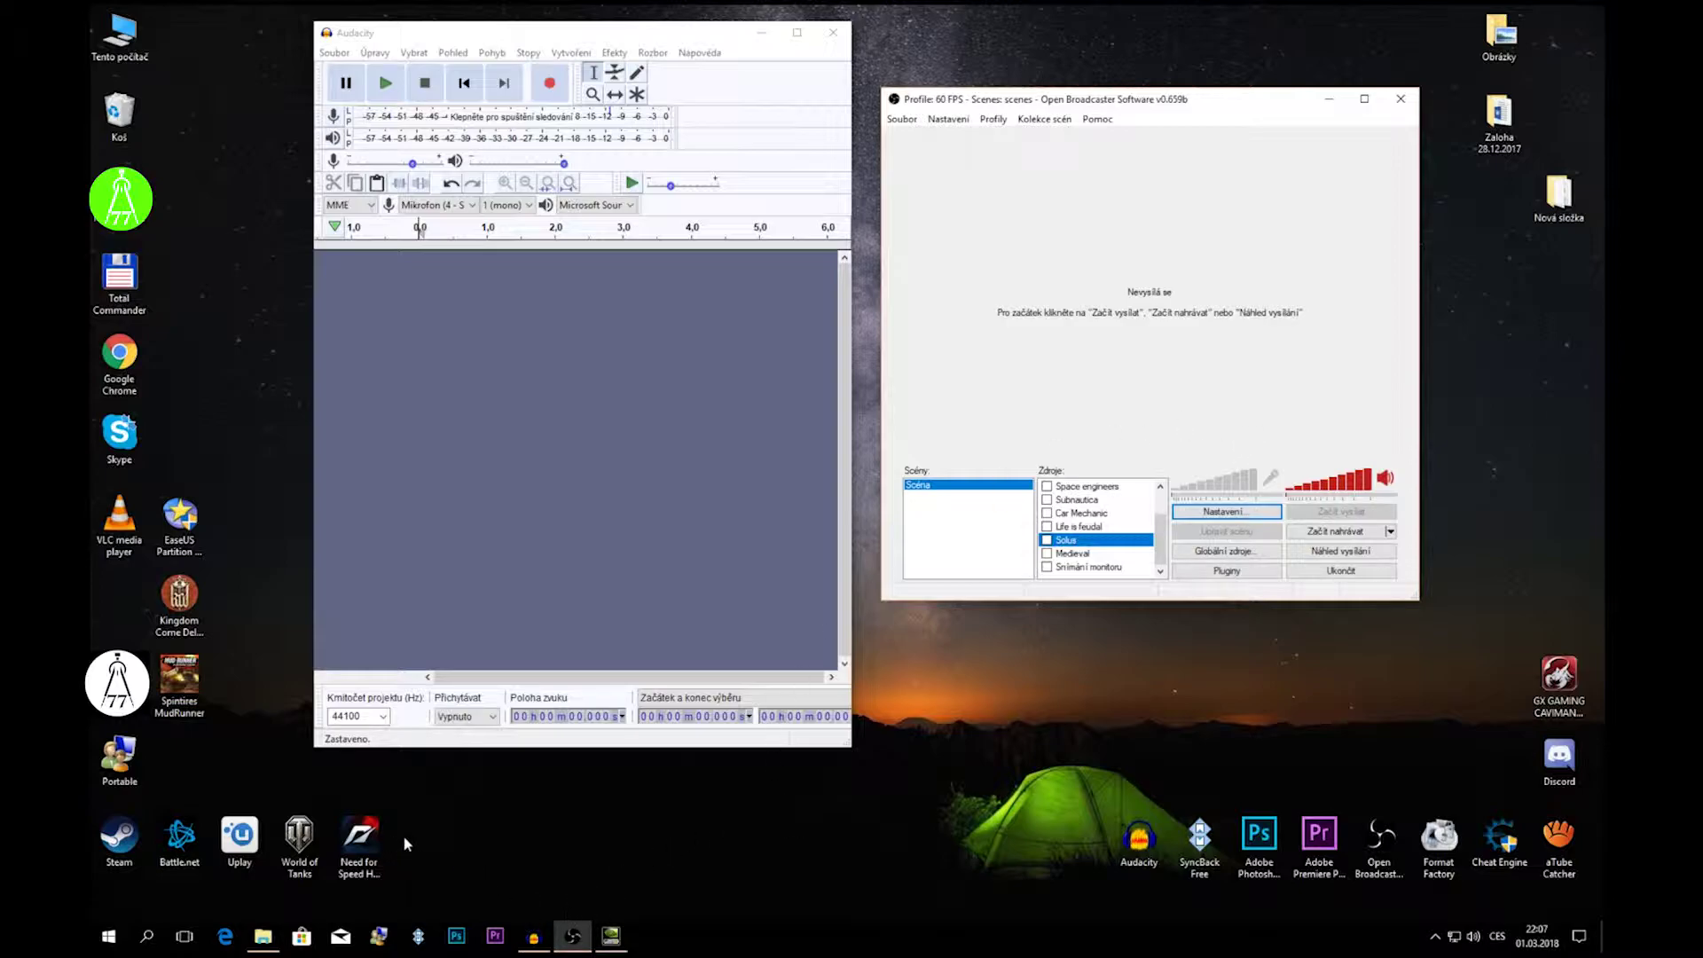
- Move the Spintires MudRunner and Kingdom Come desktop shortcuts beside Need for Speed, and launch Spintires MudRunner
left_click_drag(182, 690, 477, 848)
left_click_drag(179, 596, 418, 850)
double_click(484, 848)
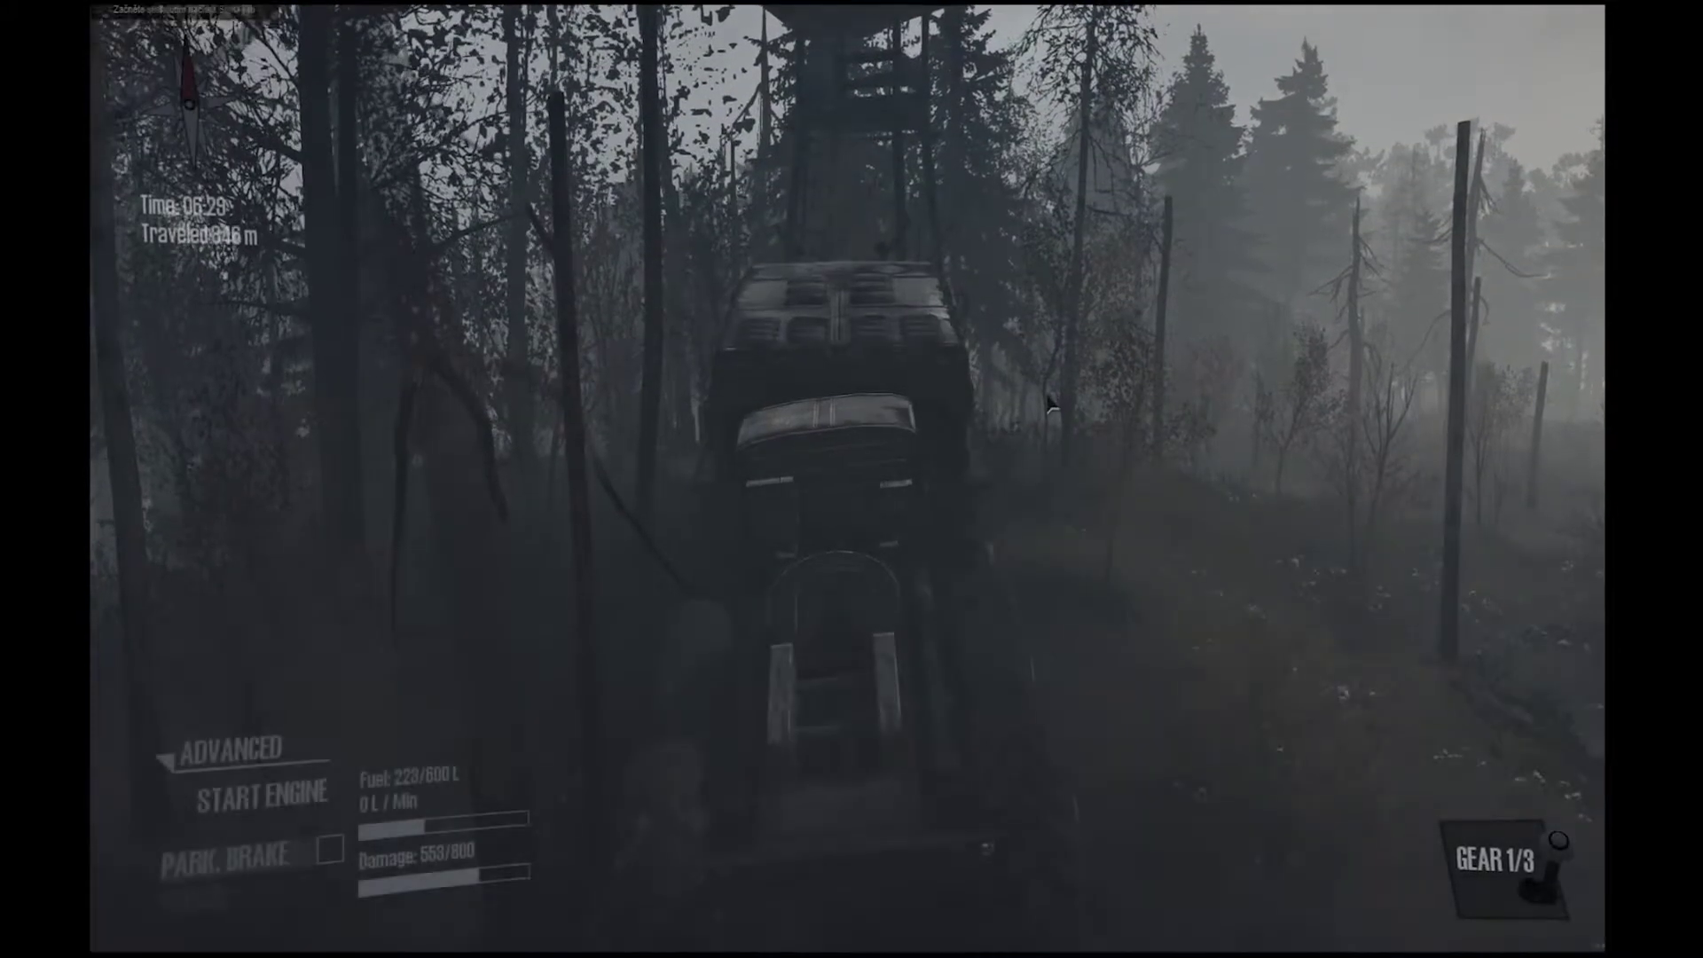
- In the game's settings, set the resolution to 1280 x 720 (720p) and exit fullscreen mode
key("Escape")
left_click(856, 553)
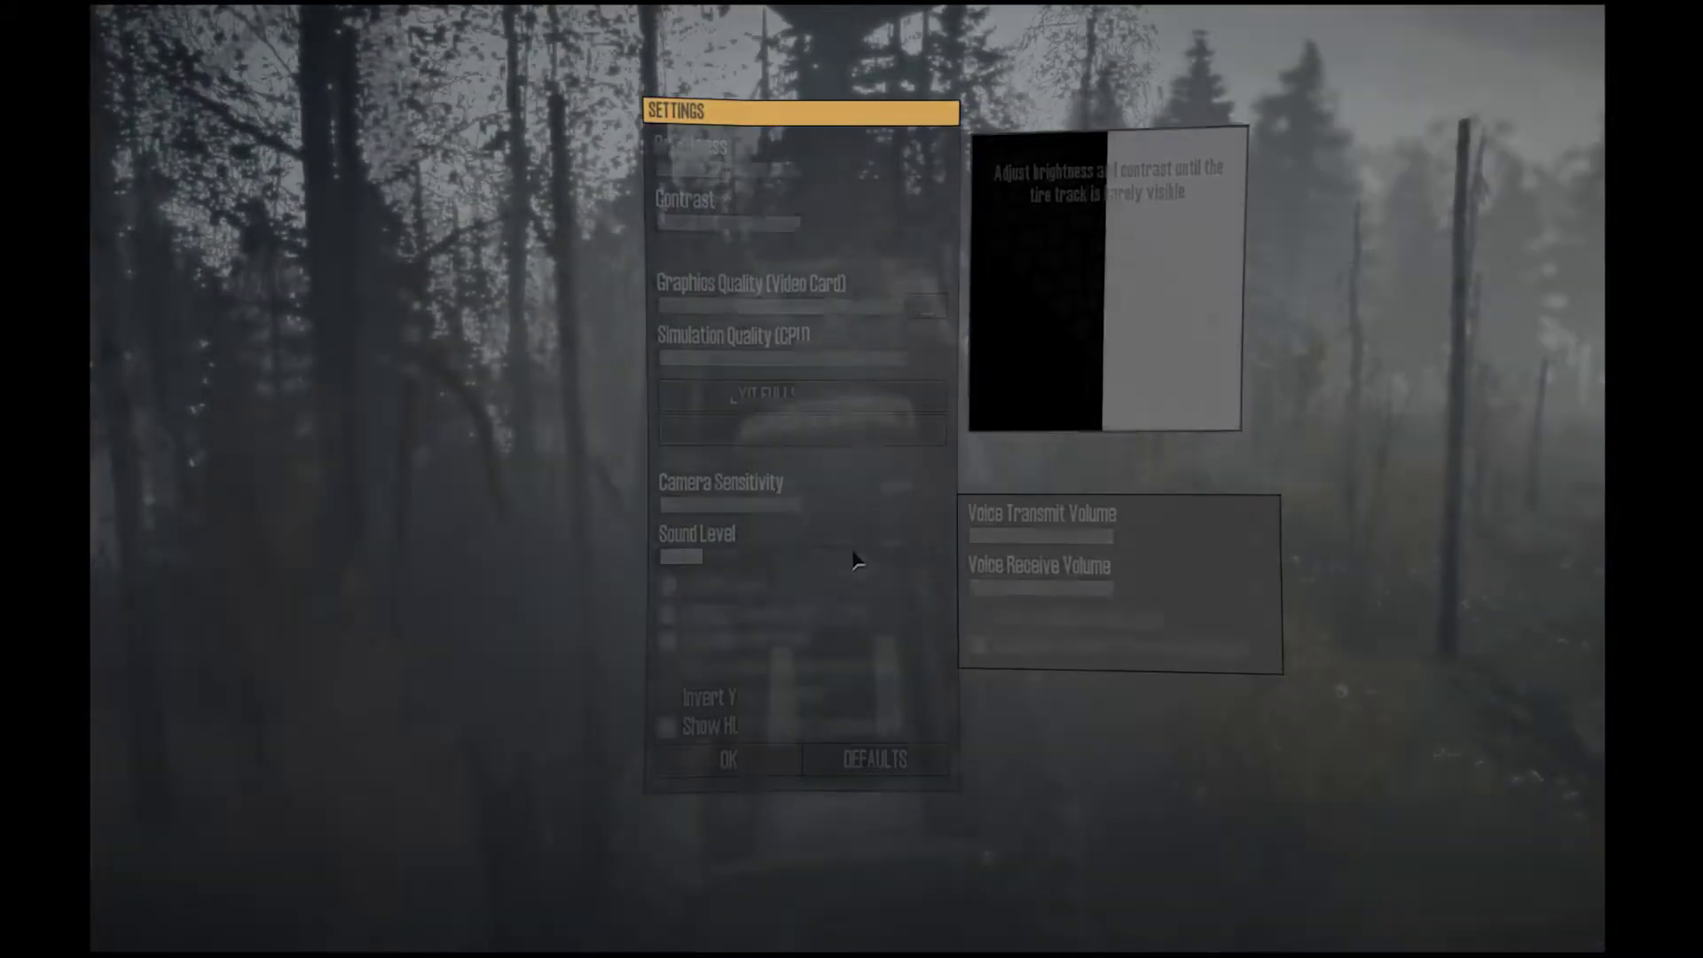
left_click(821, 432)
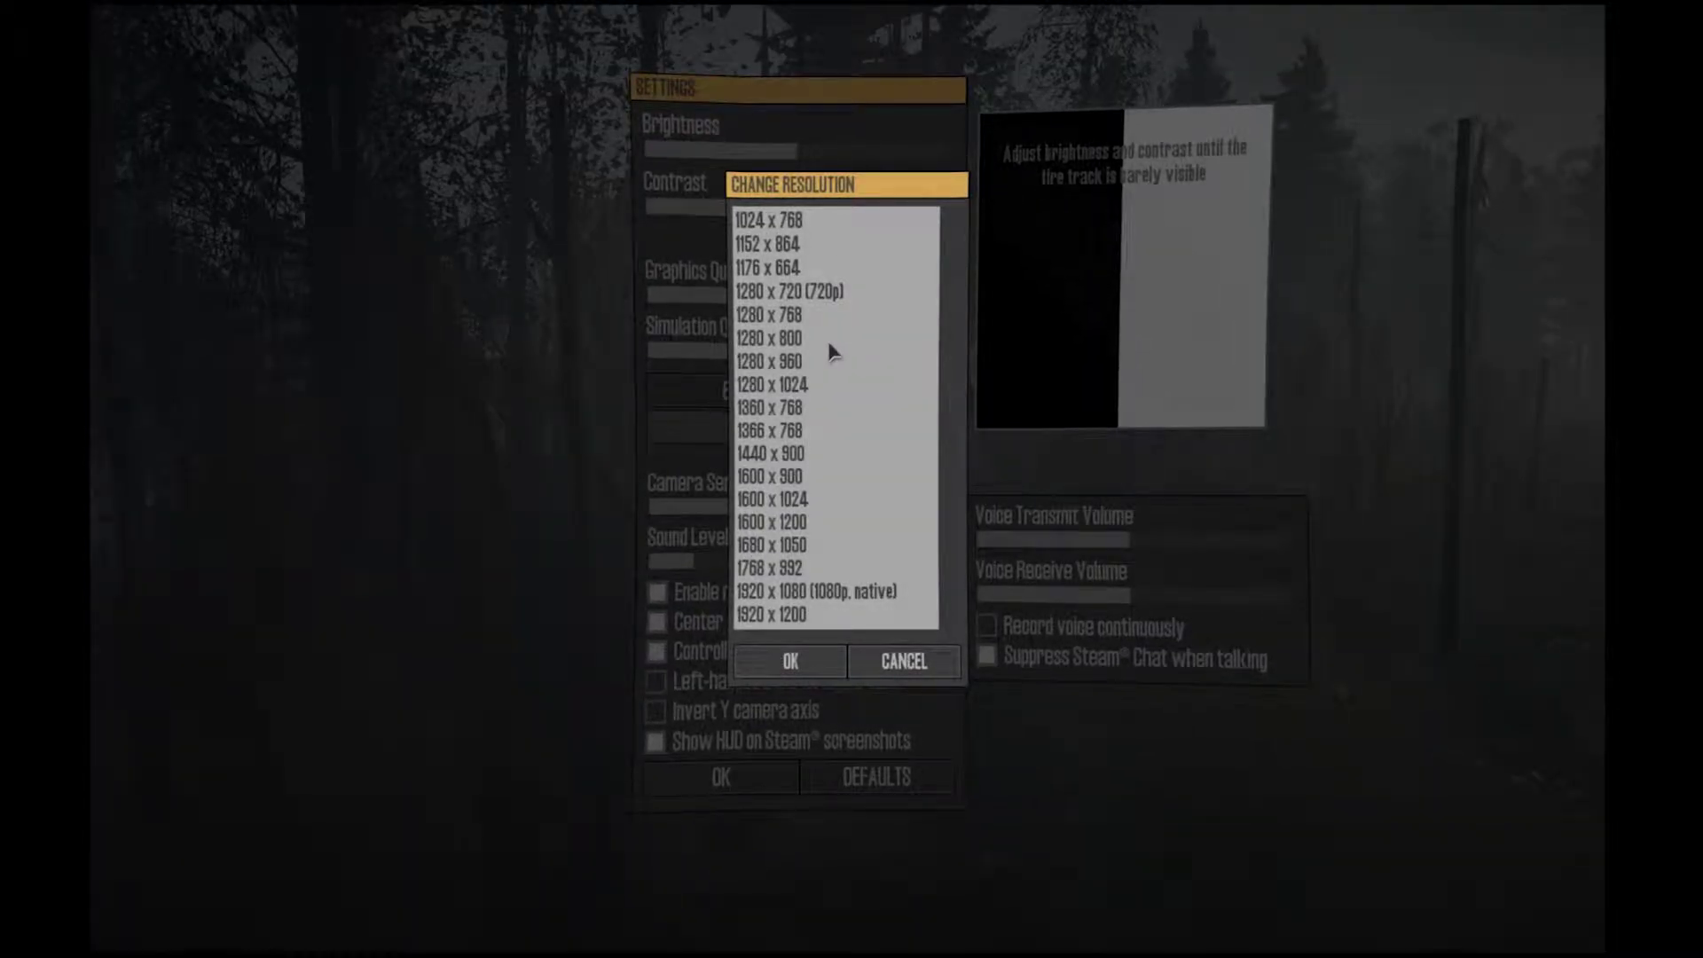
left_click(827, 295)
left_click(812, 661)
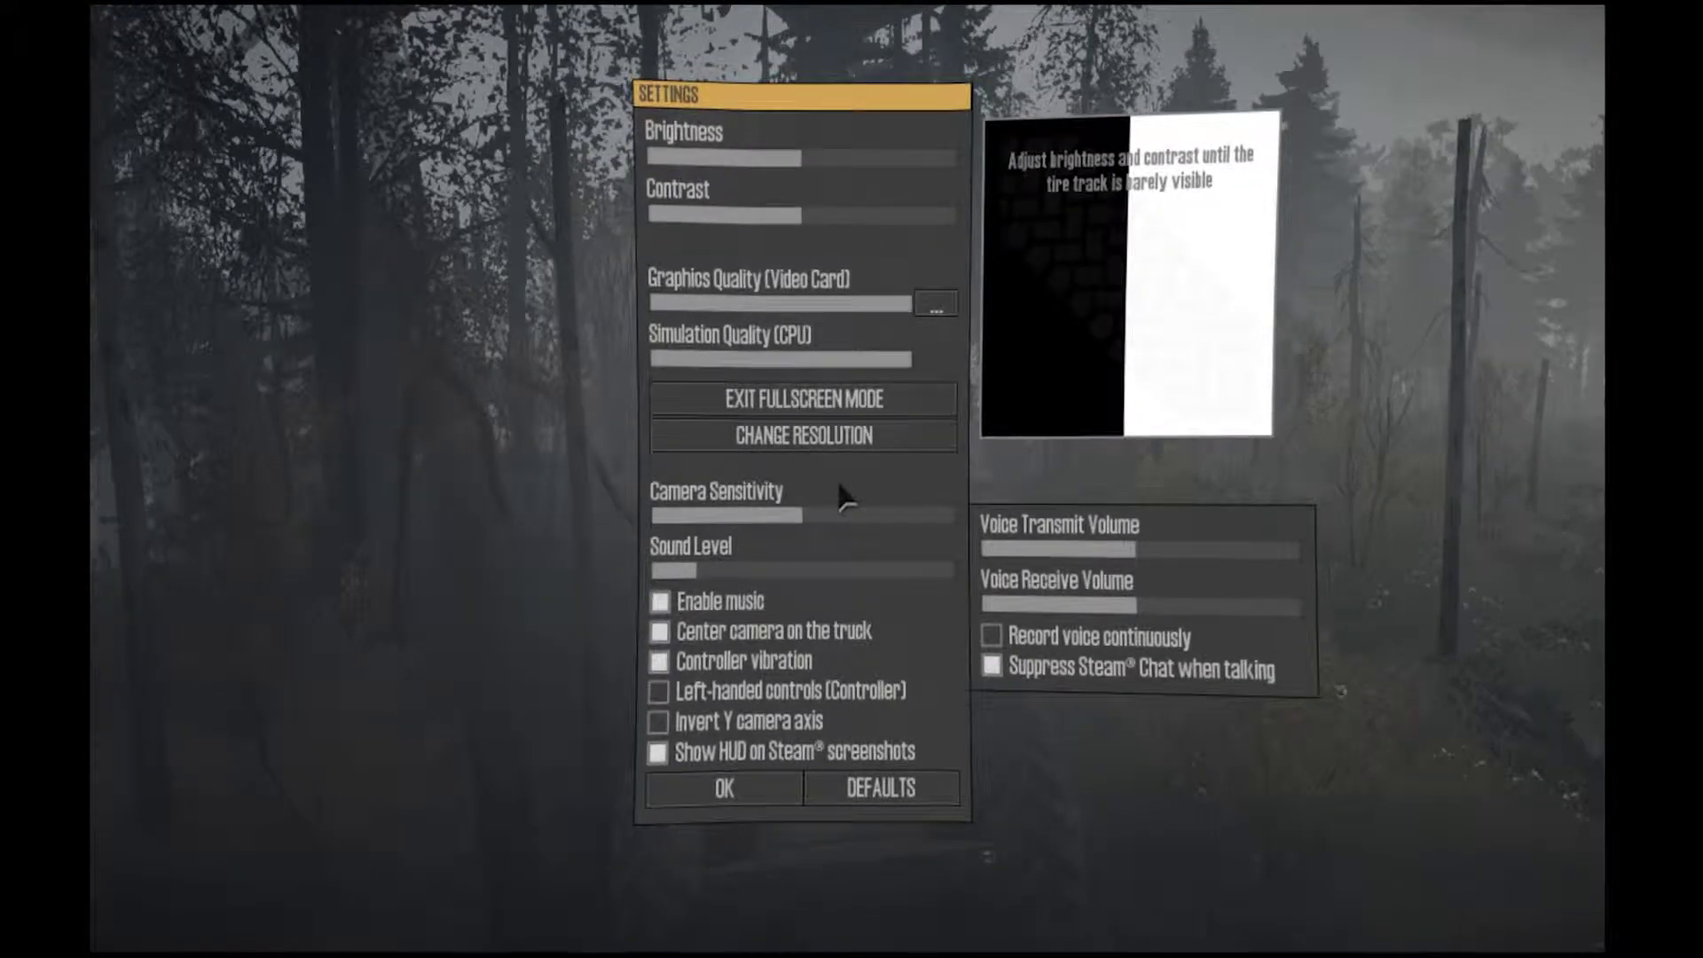
left_click(812, 400)
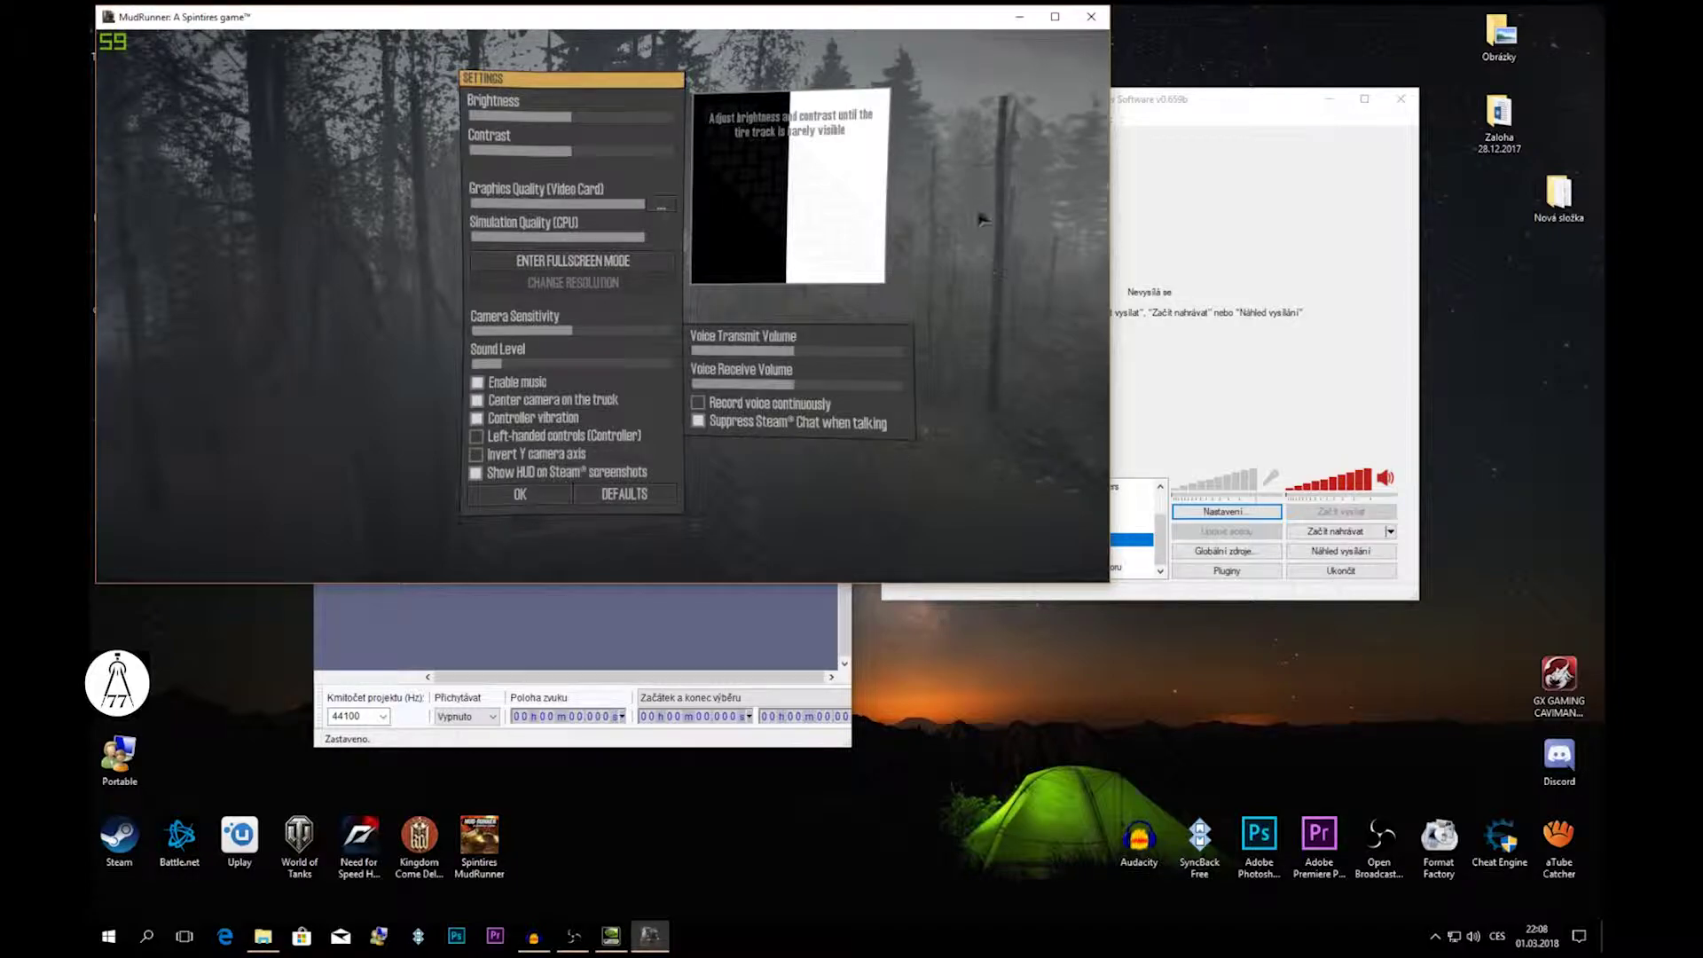
- Arrange the MudRunner and OBS windows side by side, and make a short test recording of the SpinTires source in OBS
left_click_drag(944, 25, 946, 40)
left_click_drag(1198, 109, 1312, 222)
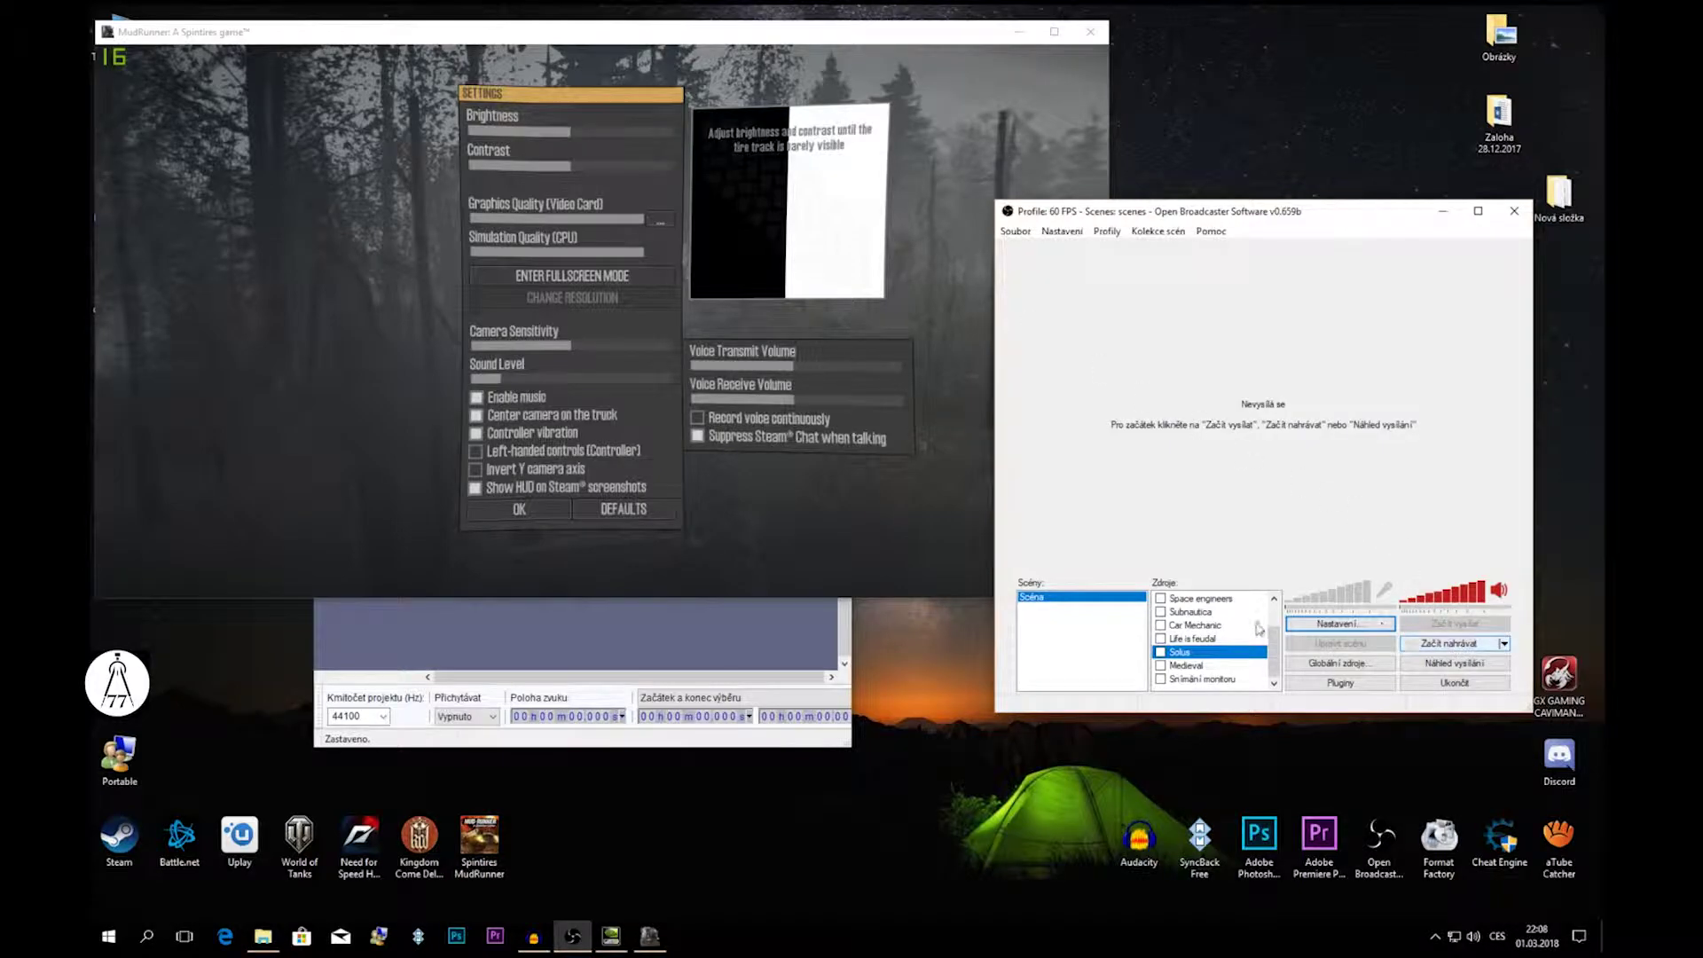
scroll(1275, 639, "up", 1)
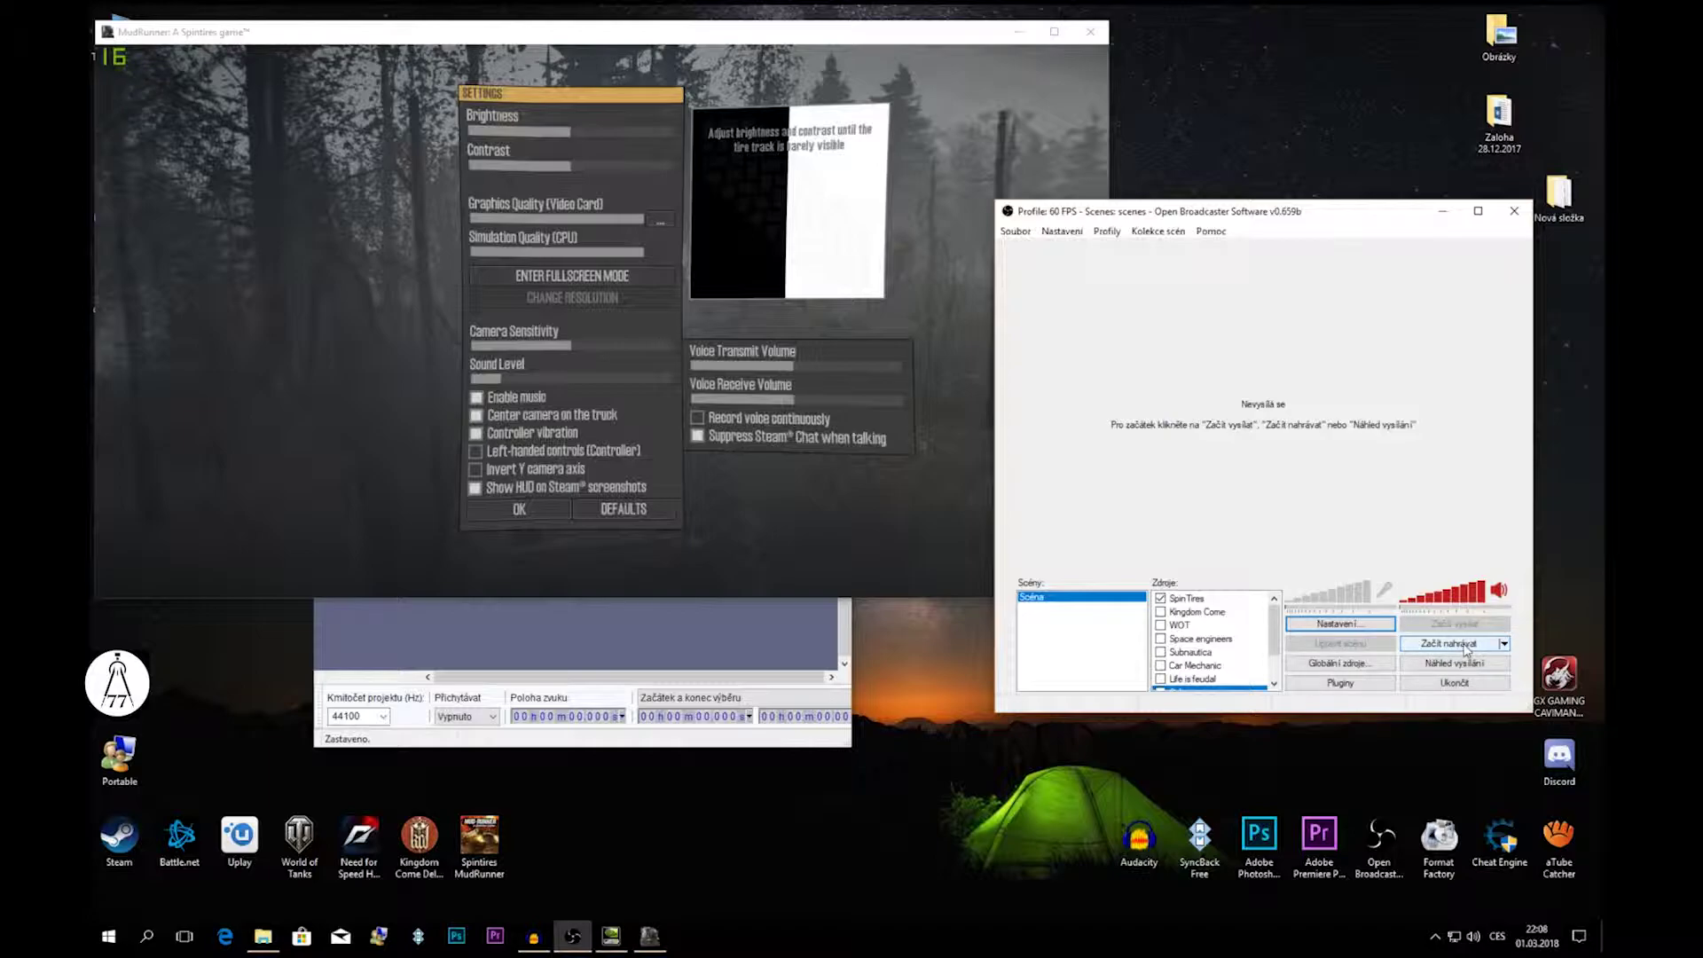
left_click(1466, 648)
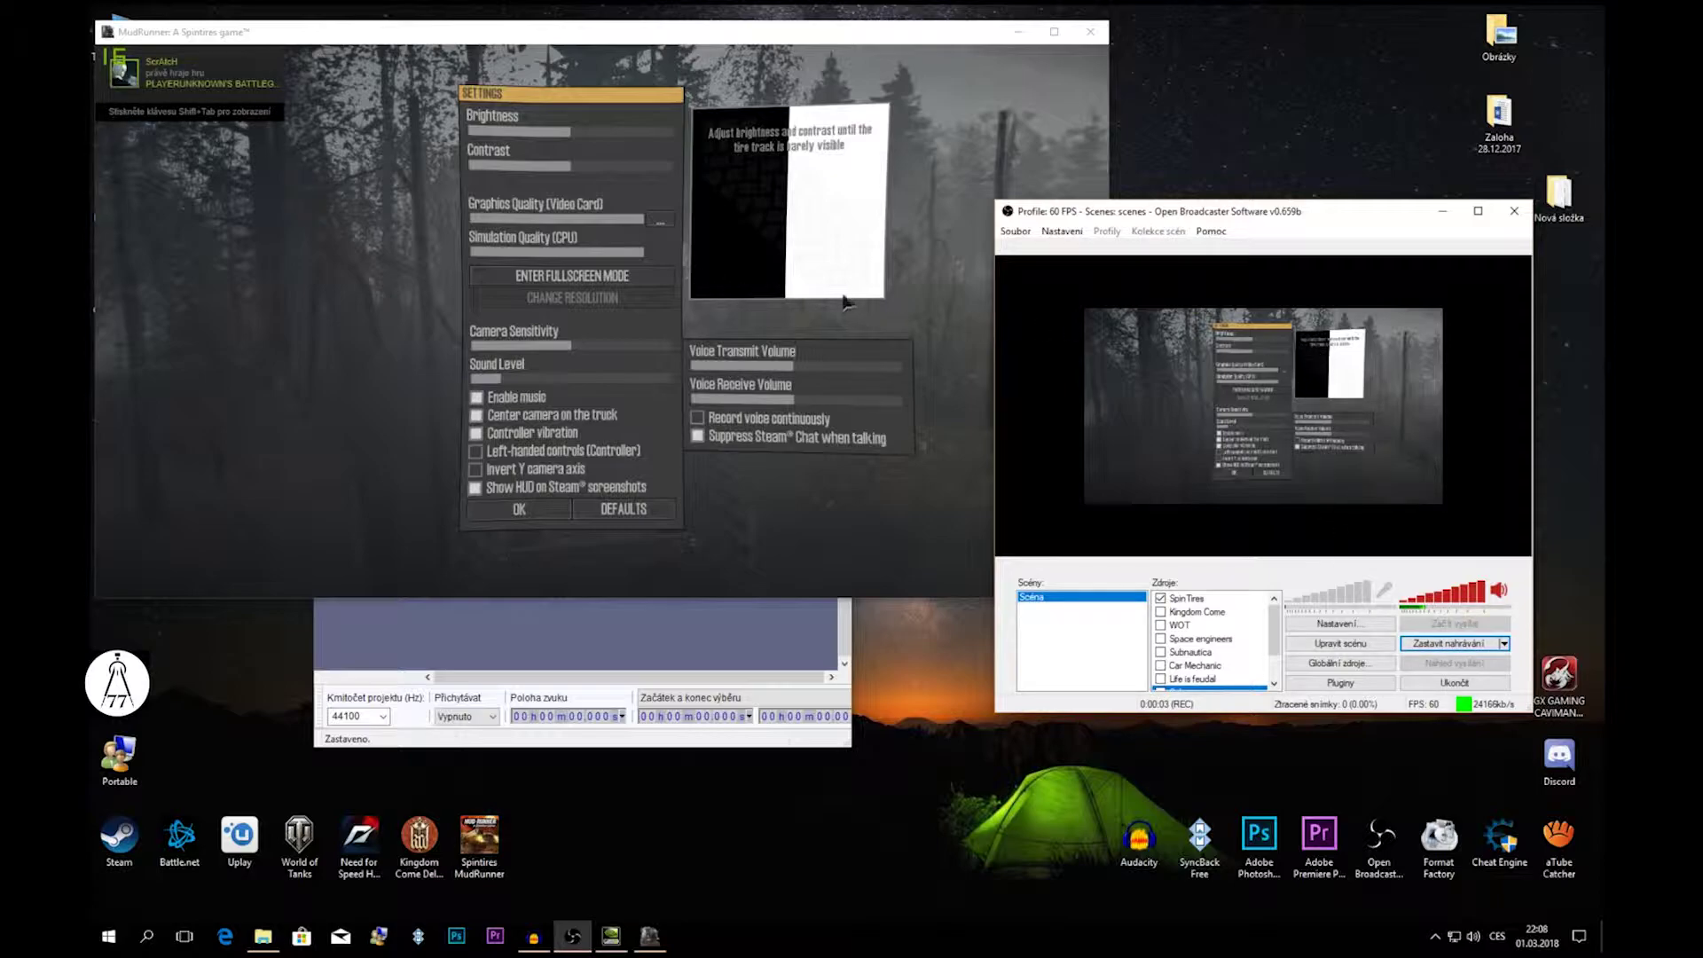
left_click(1443, 648)
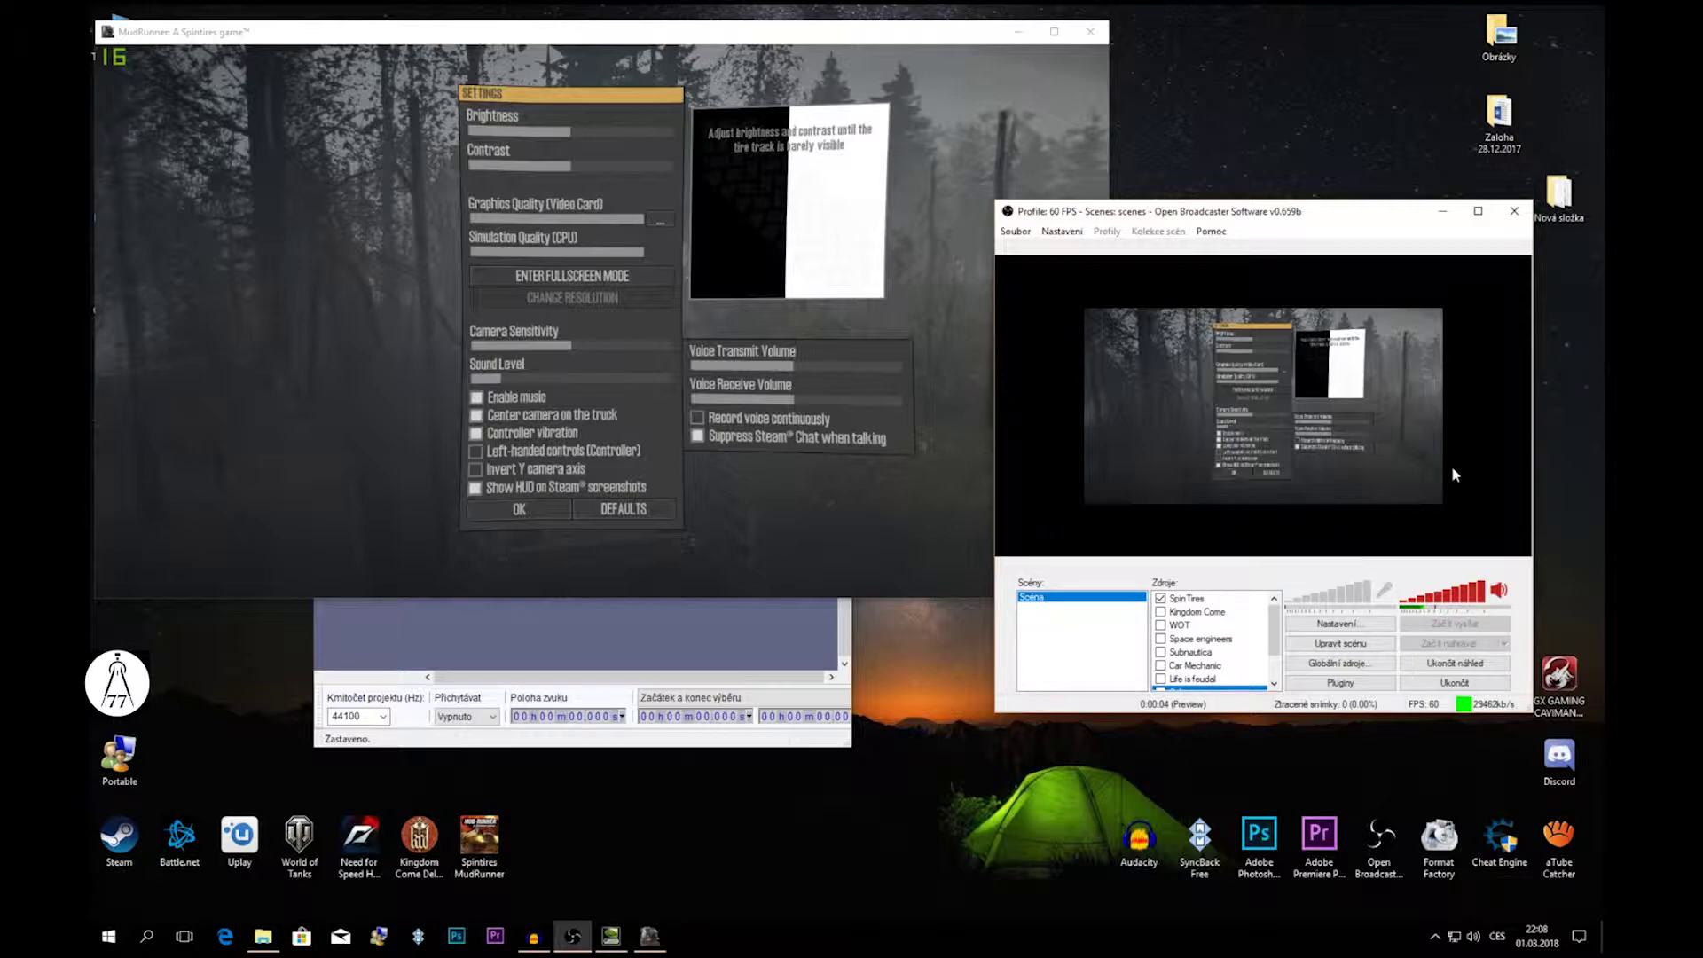
- In the OBS preview, enable scene editing and resize the SpinTires source frame to match the edges of the game picture
left_click(1341, 643)
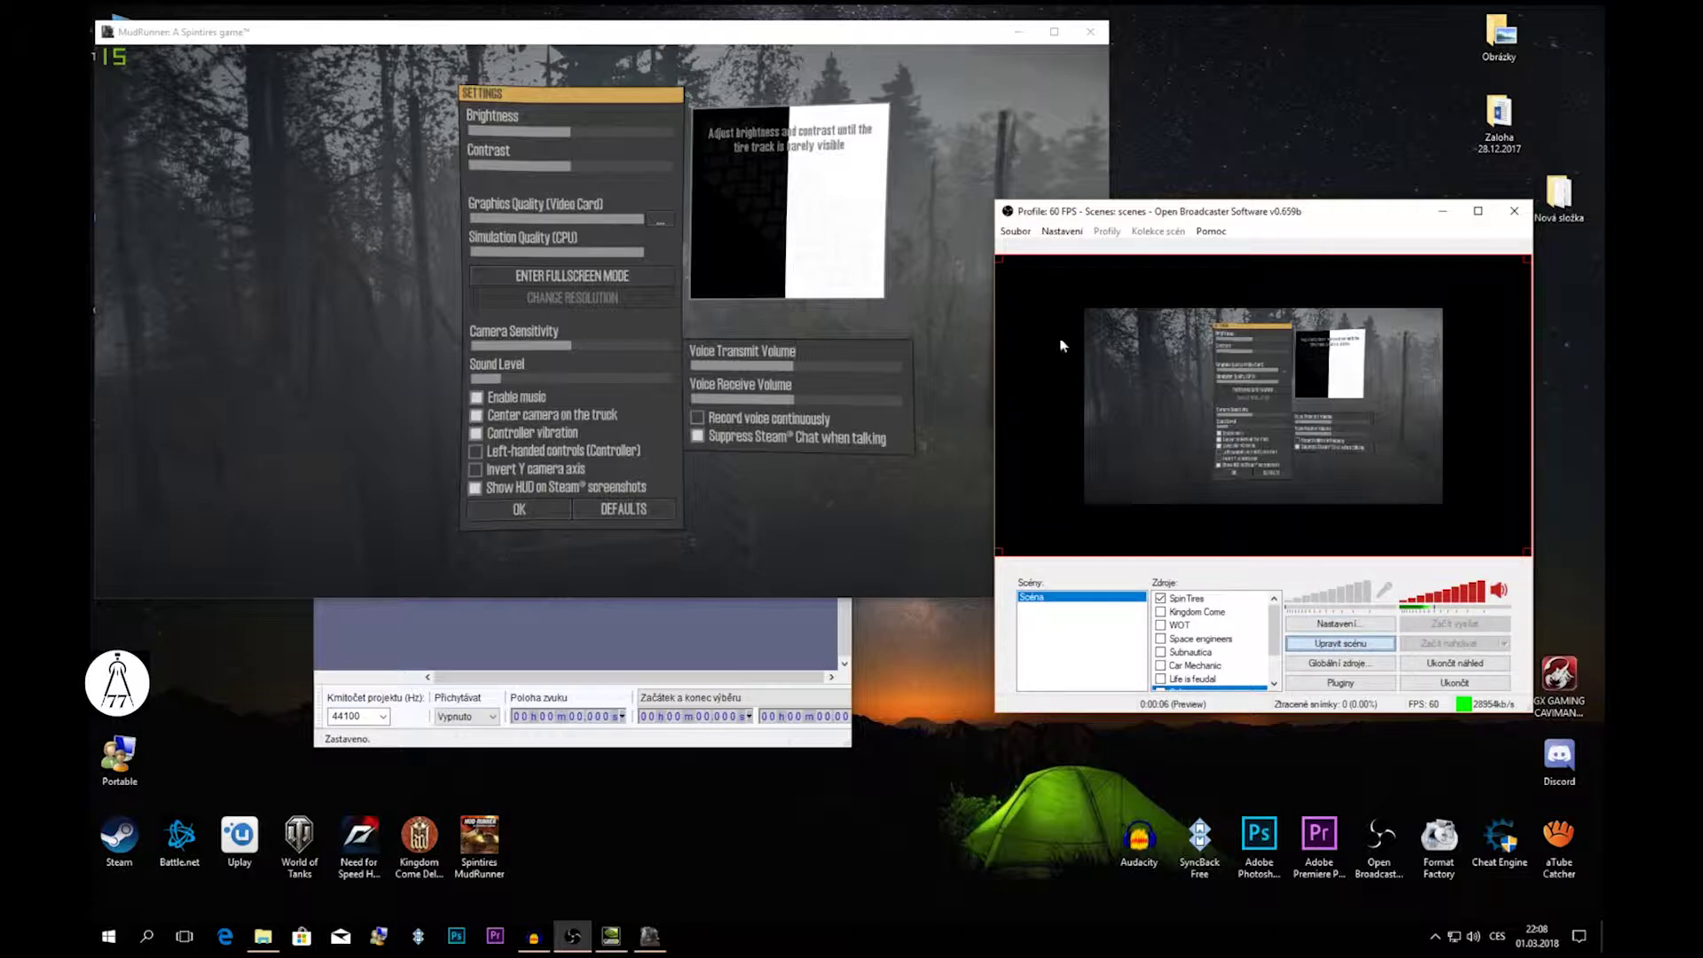
left_click(1093, 312)
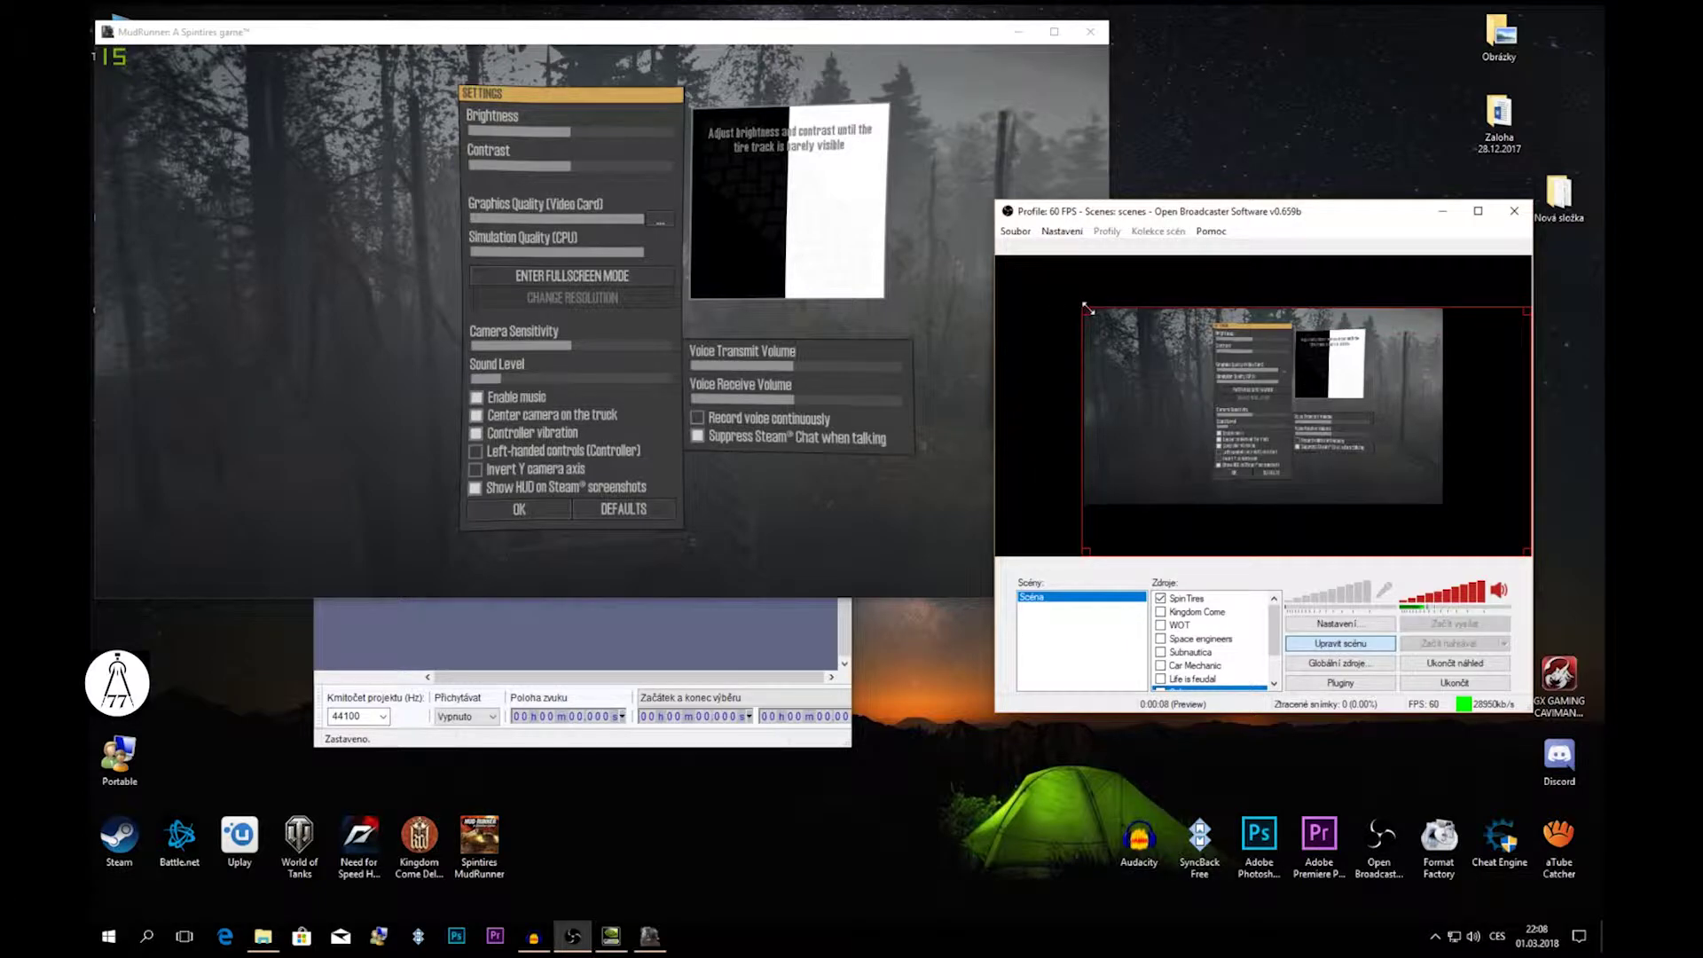
left_click_drag(1526, 552, 1442, 502)
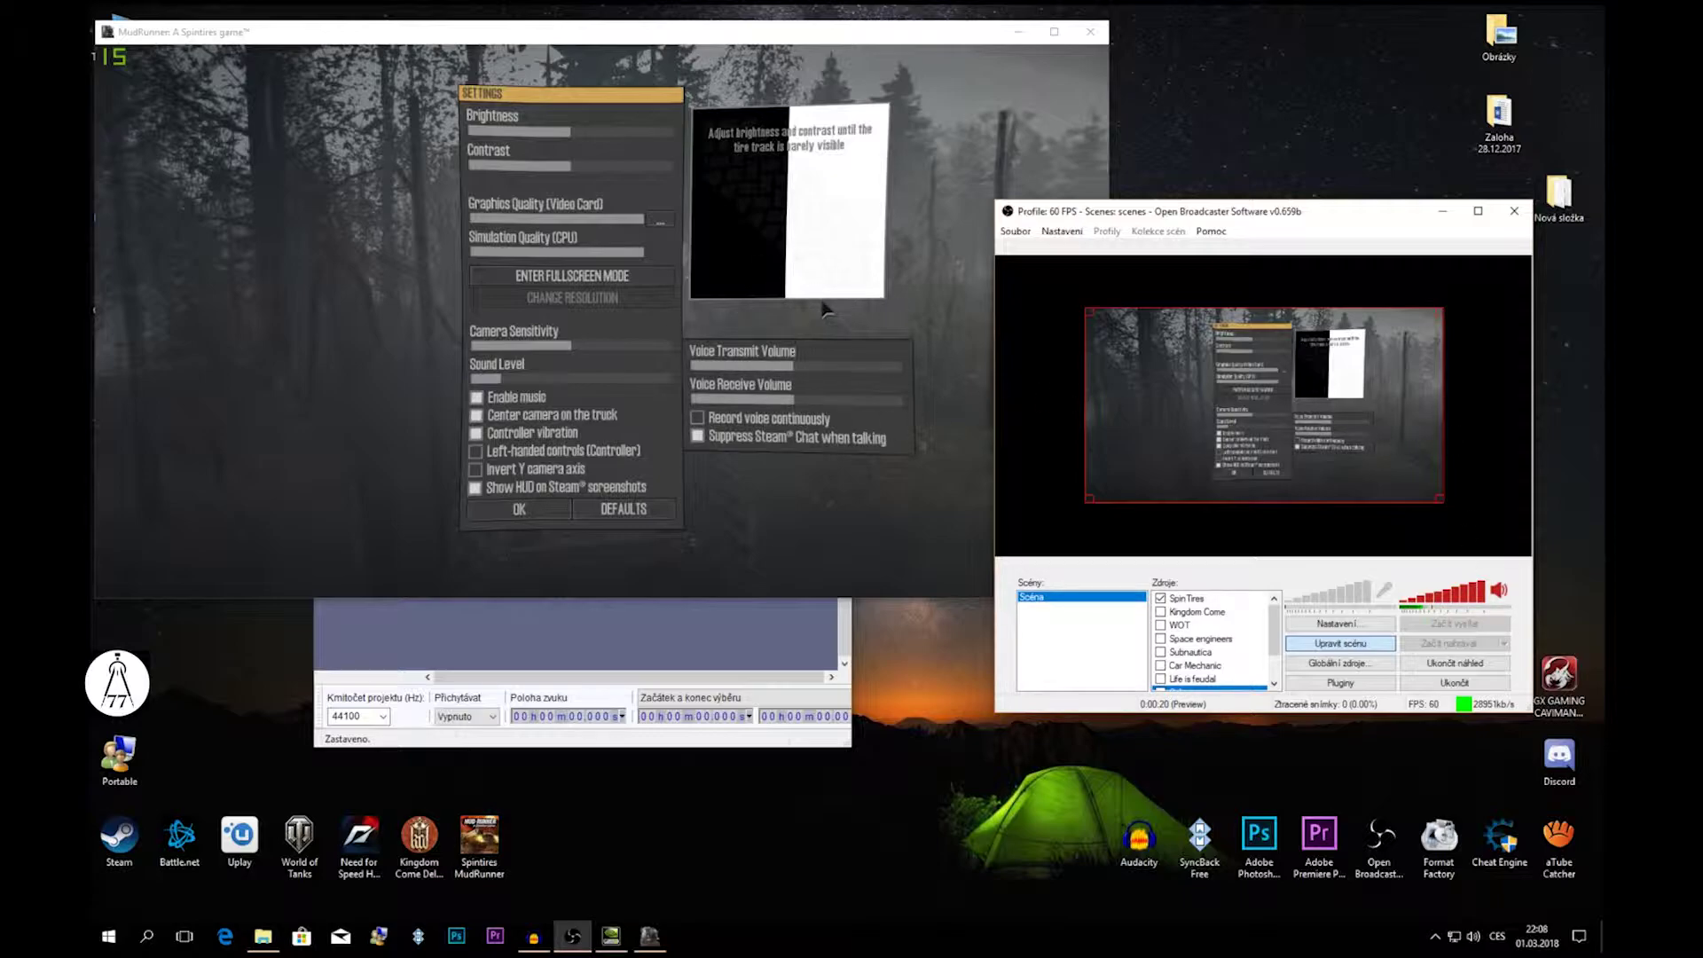
- Reposition the OBS window slightly higher on the desktop, and bring up and minimise the Audacity window
left_click_drag(1263, 214, 1274, 145)
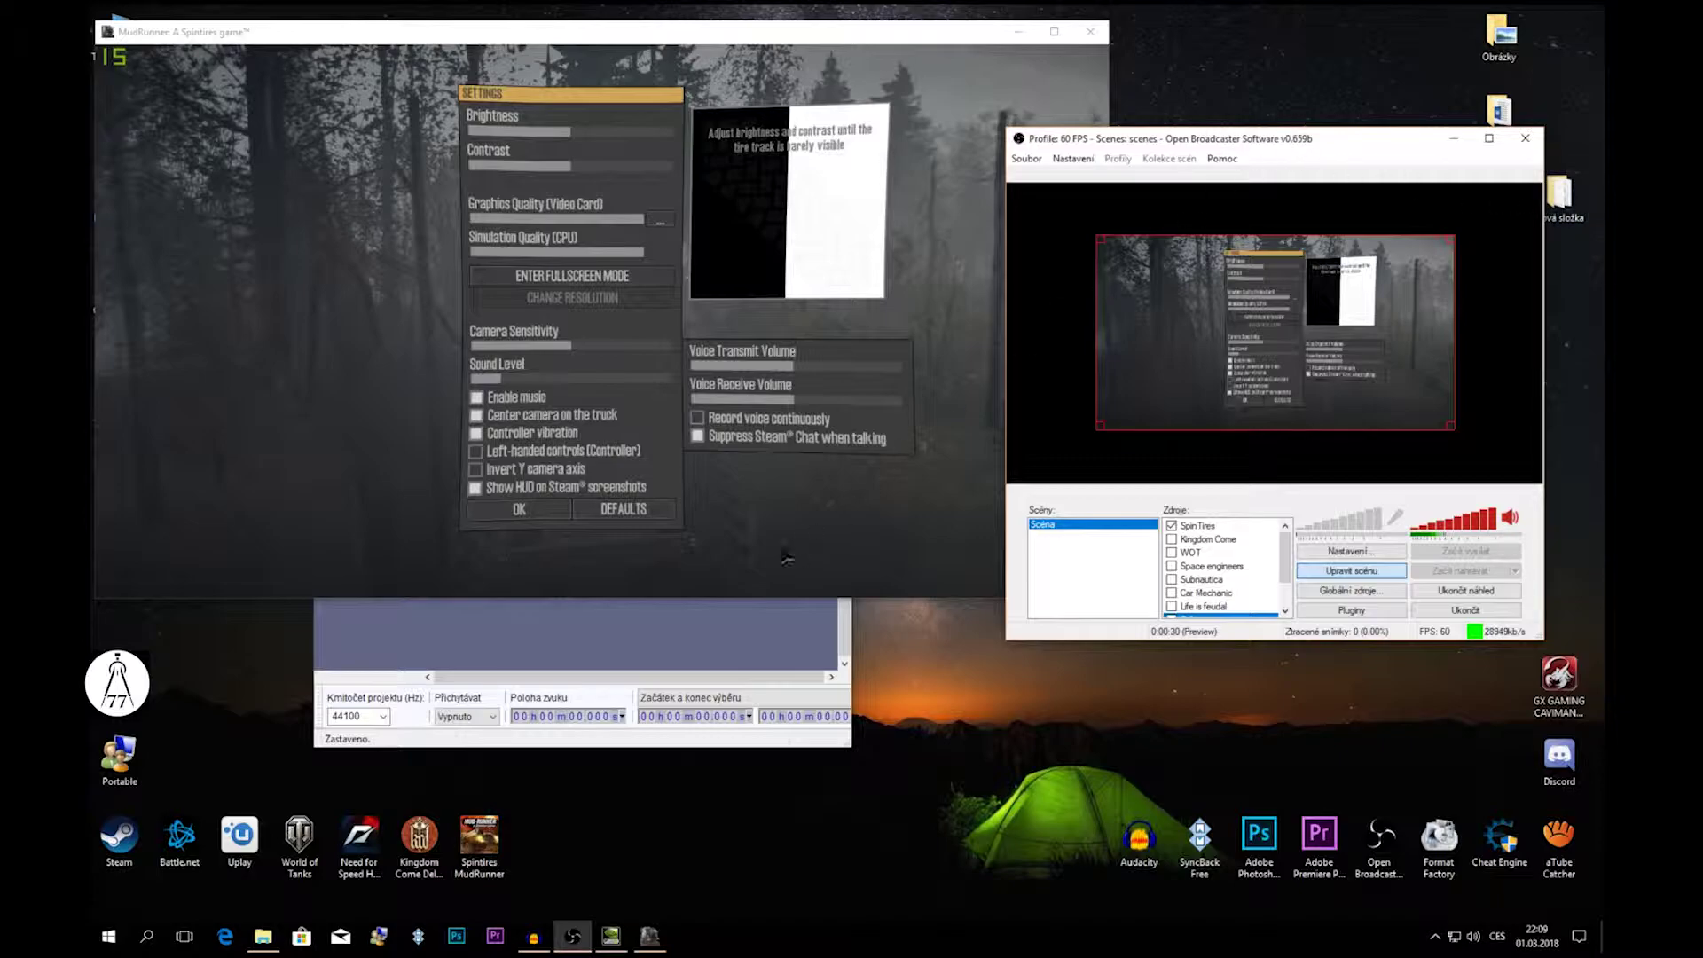
left_click(761, 610)
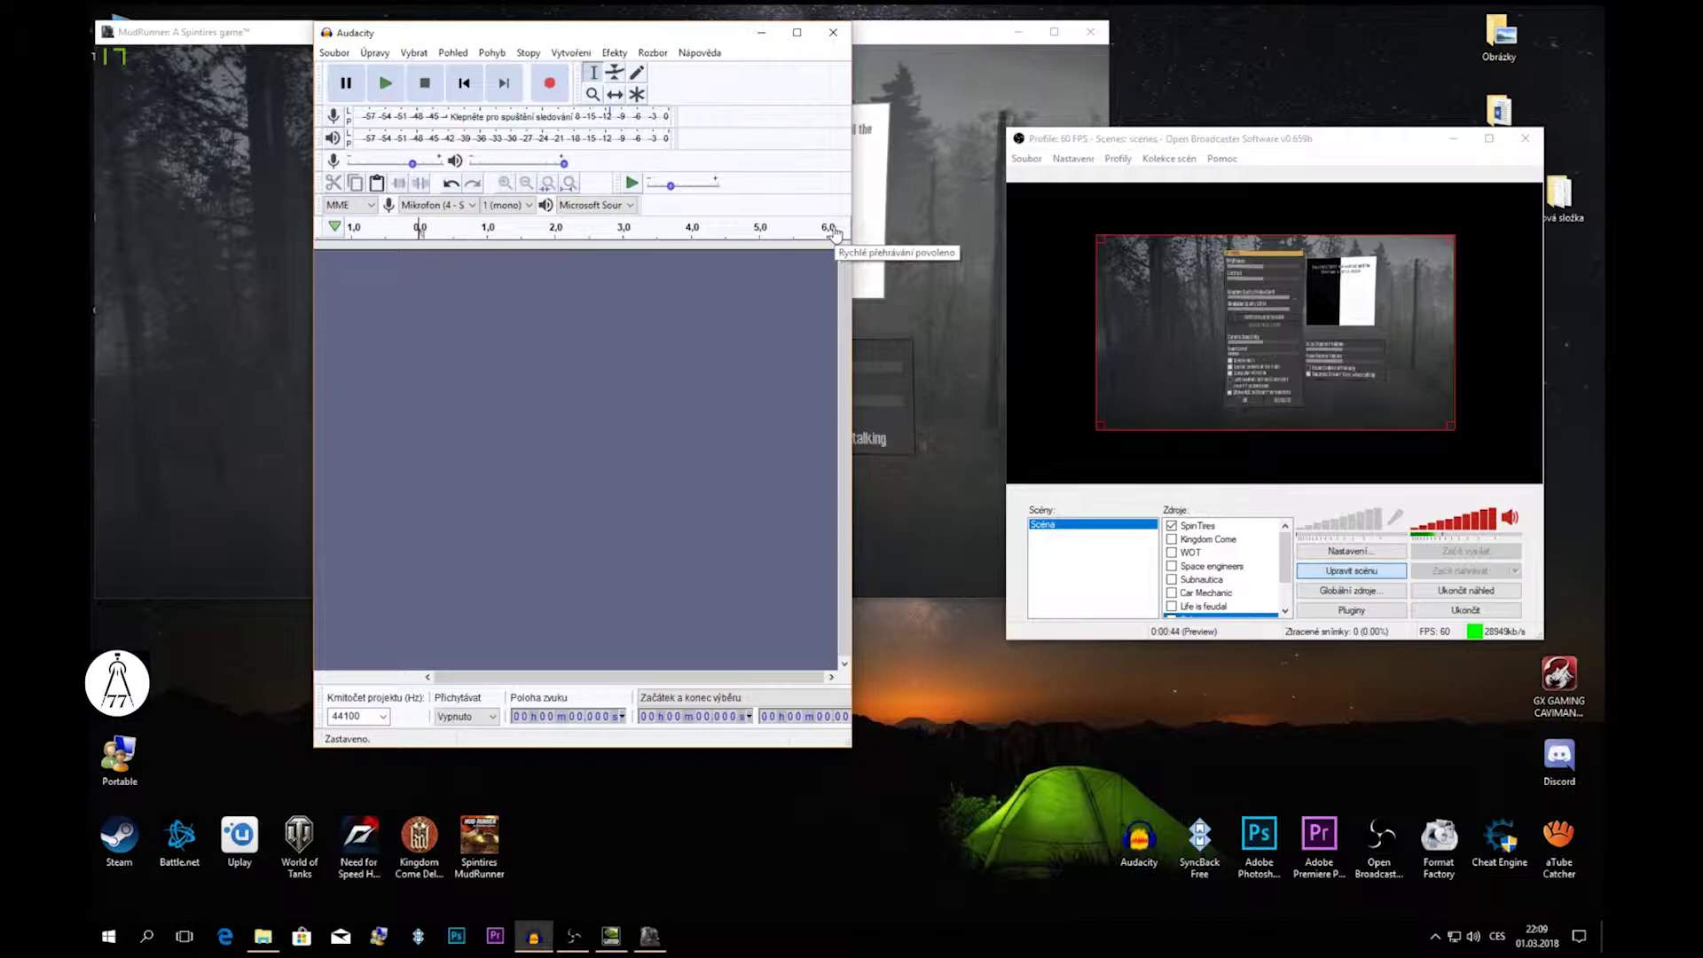
left_click(761, 32)
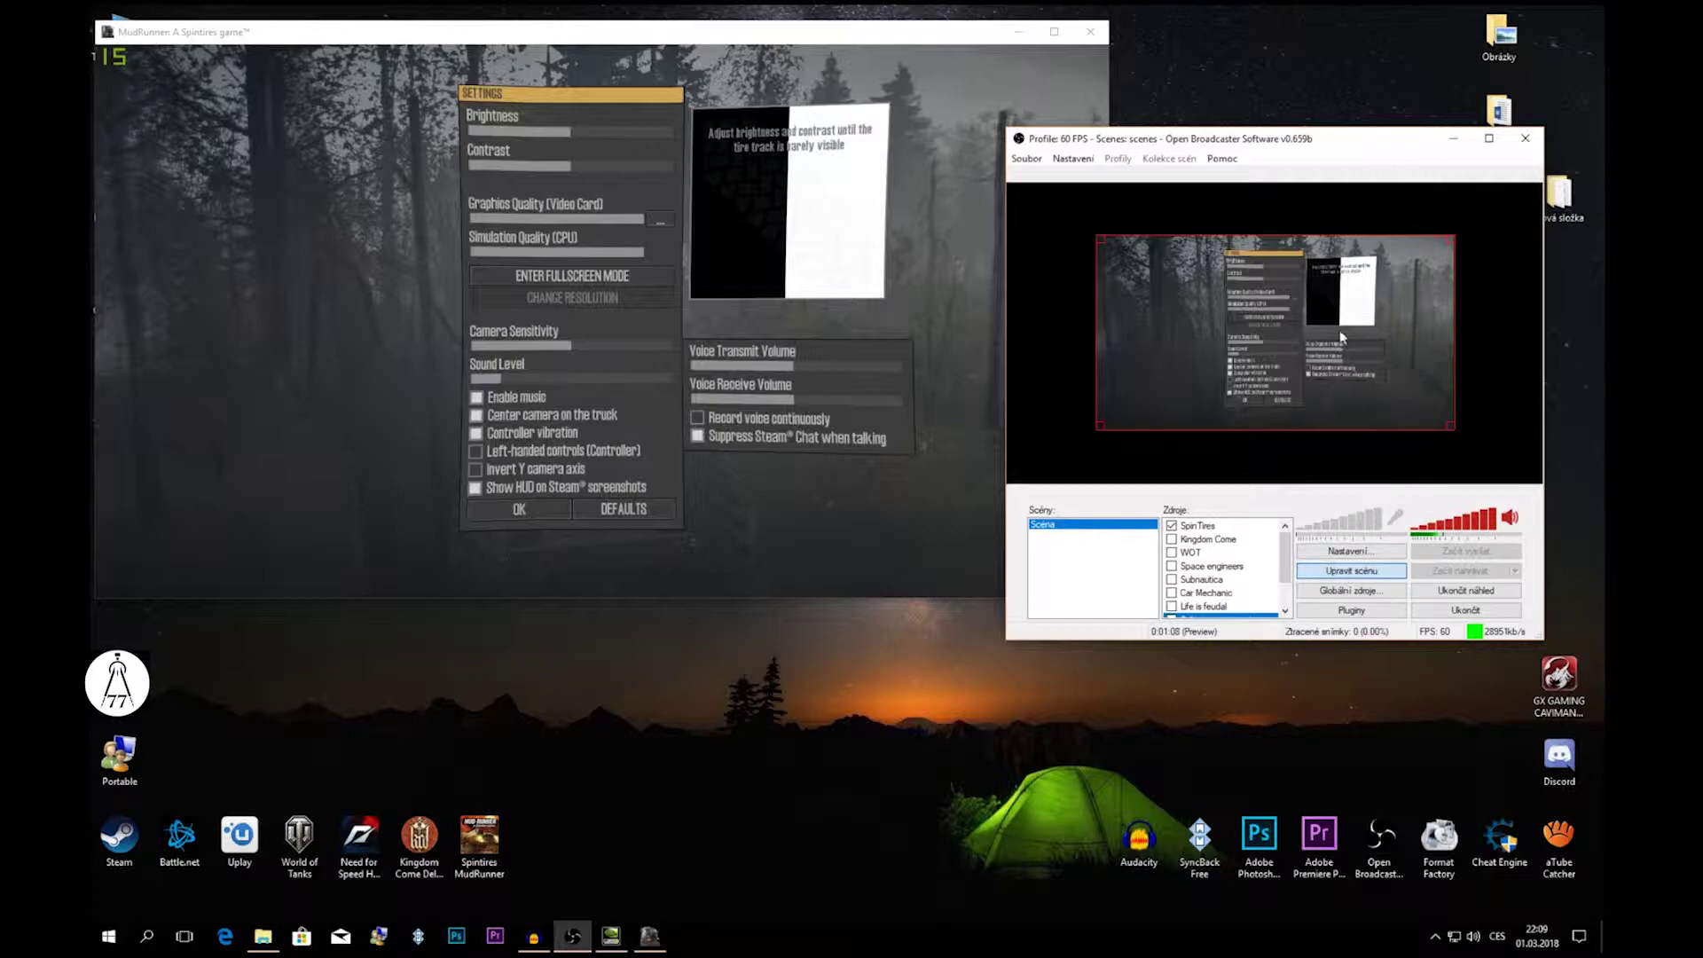
- Stop the OBS preview, and start and stop another short test recording of the windowed game
left_click(1446, 591)
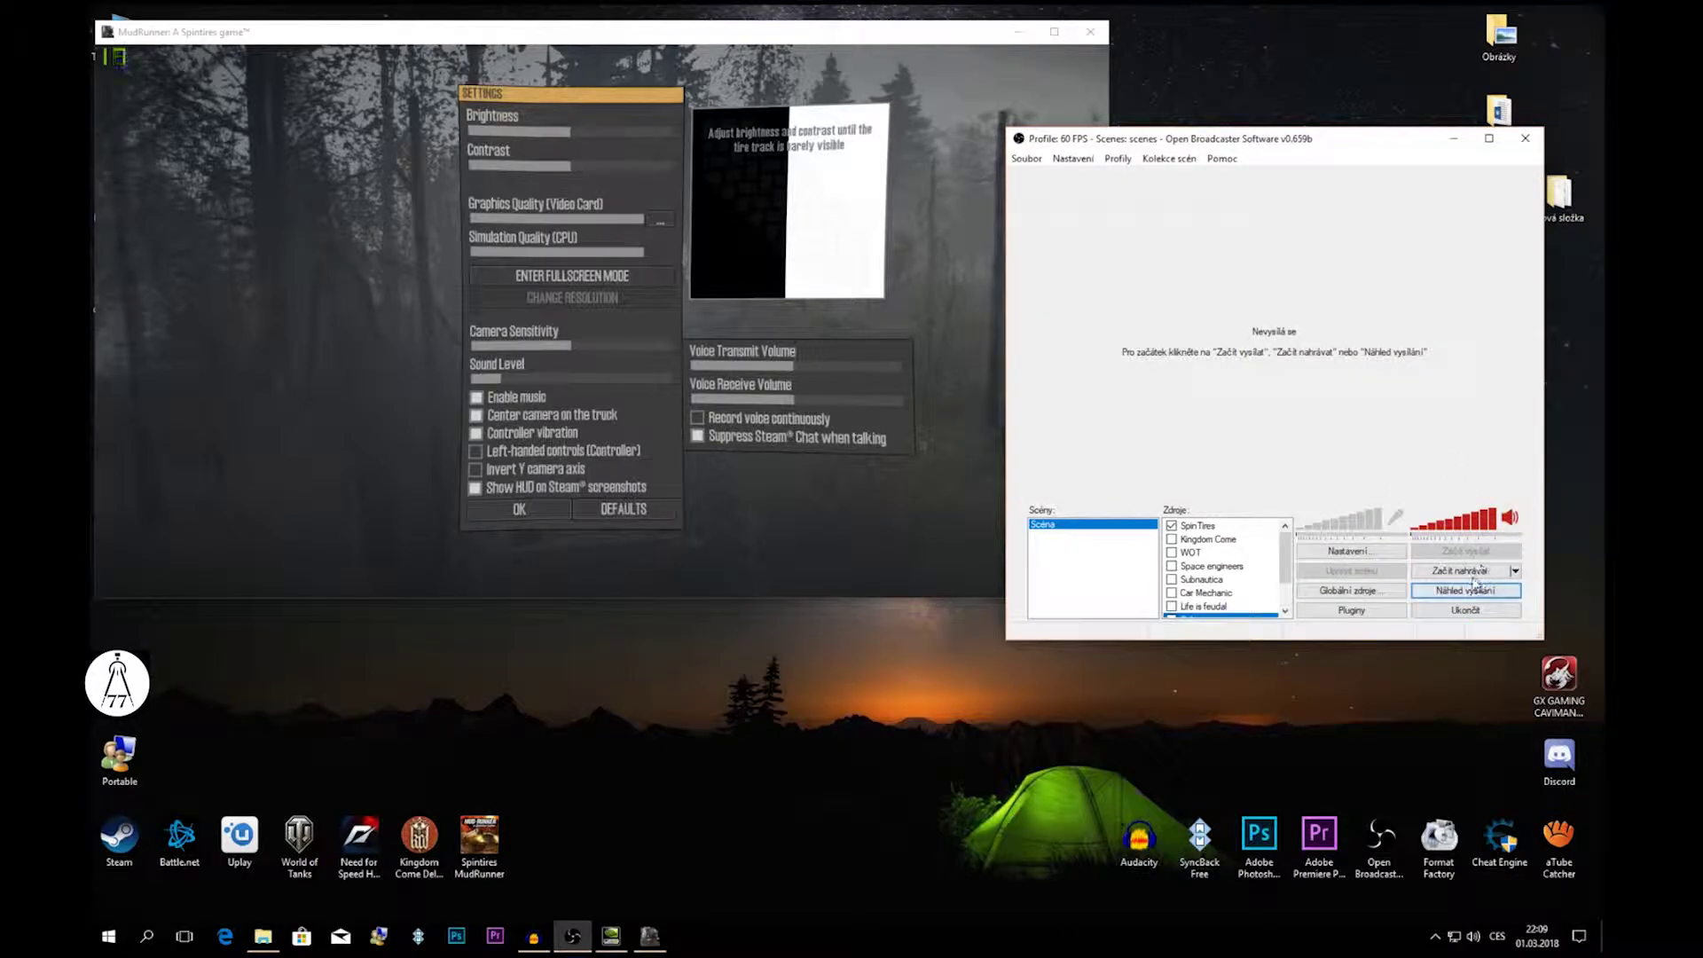
left_click(1457, 574)
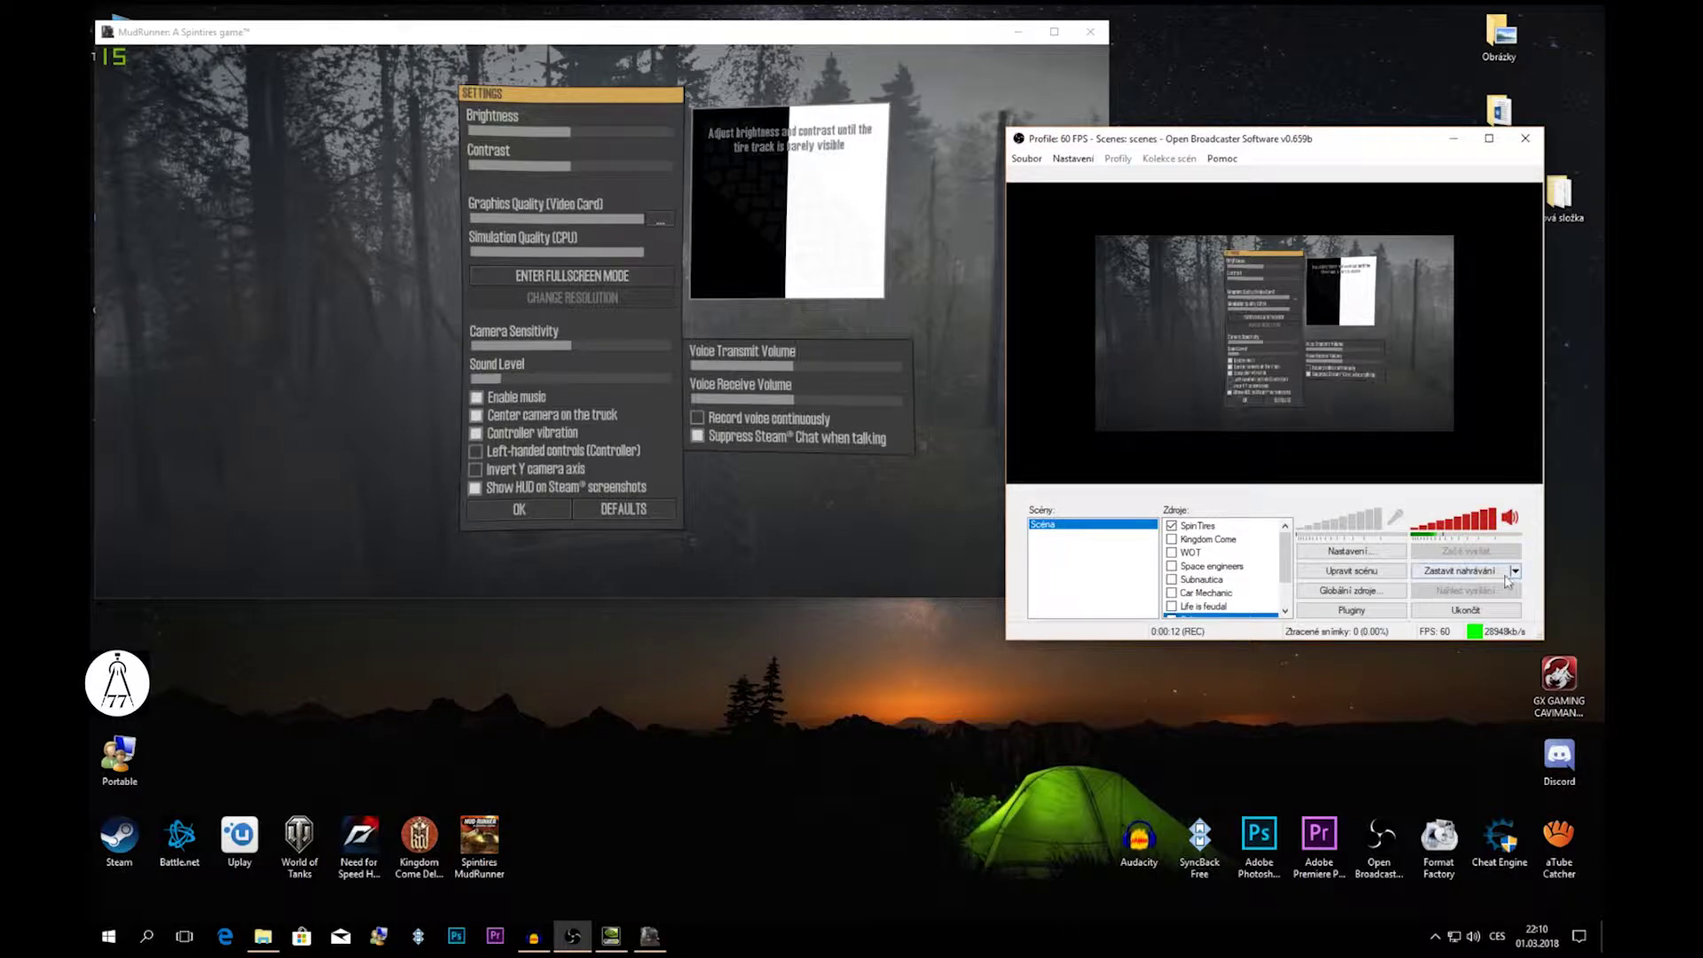
left_click(1456, 573)
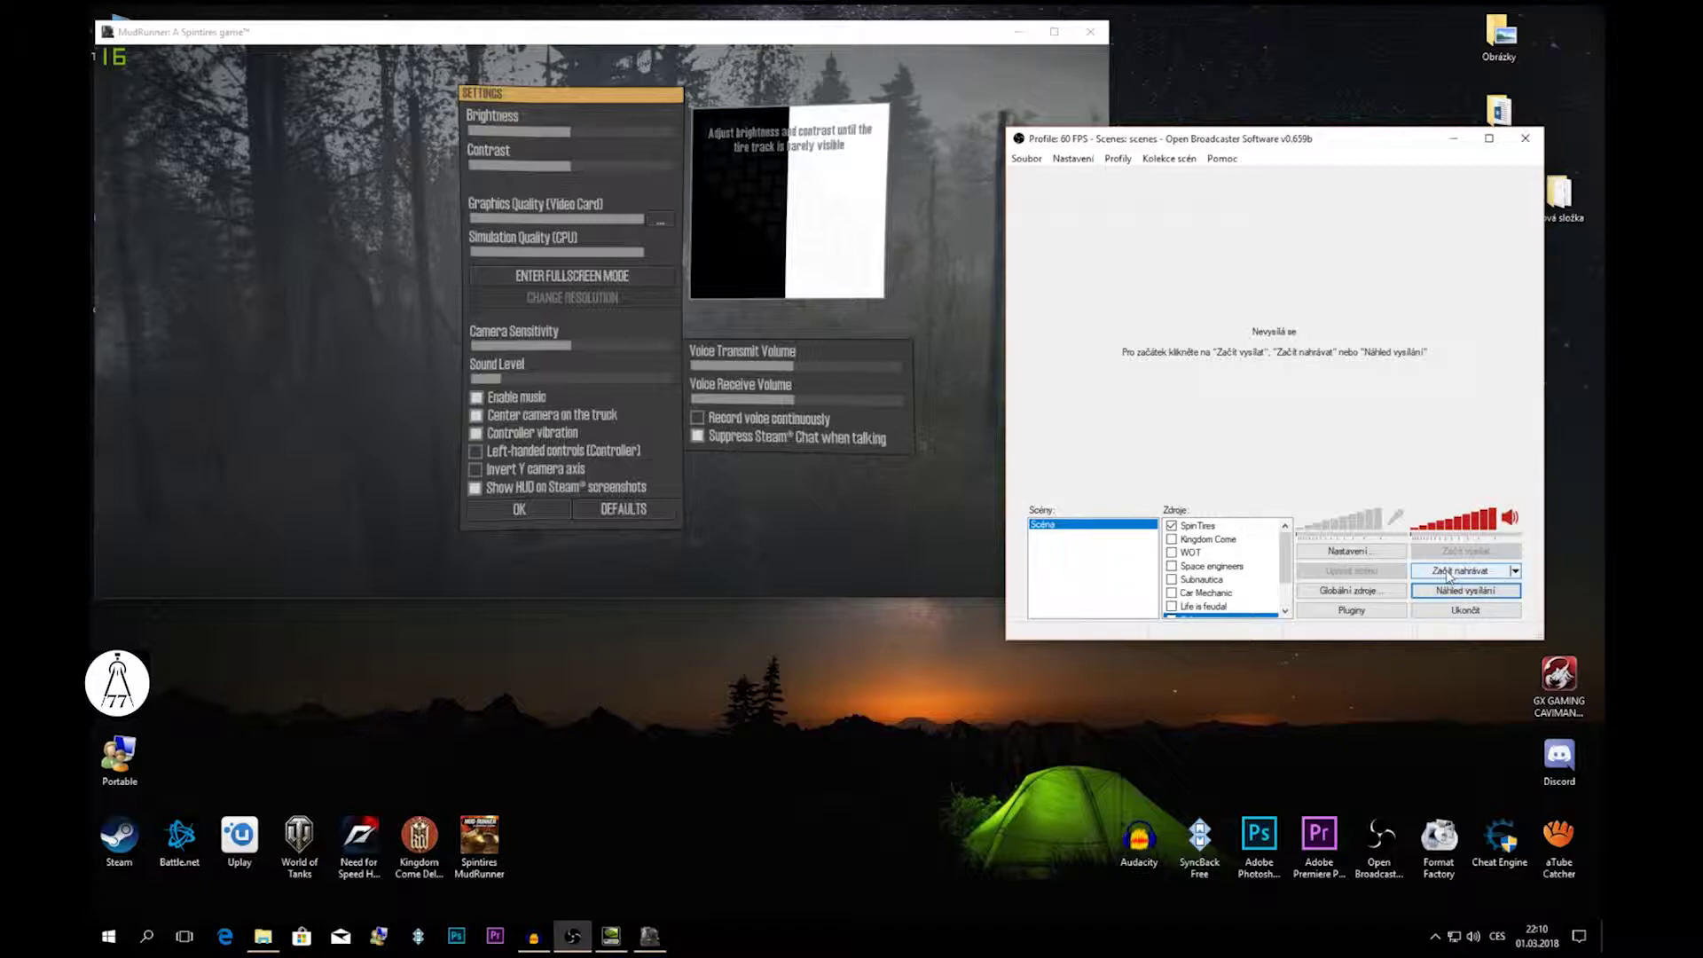
- Return MudRunner to fullscreen mode at 1920 x 1080 (1080p) and accept the game settings
left_click(952, 293)
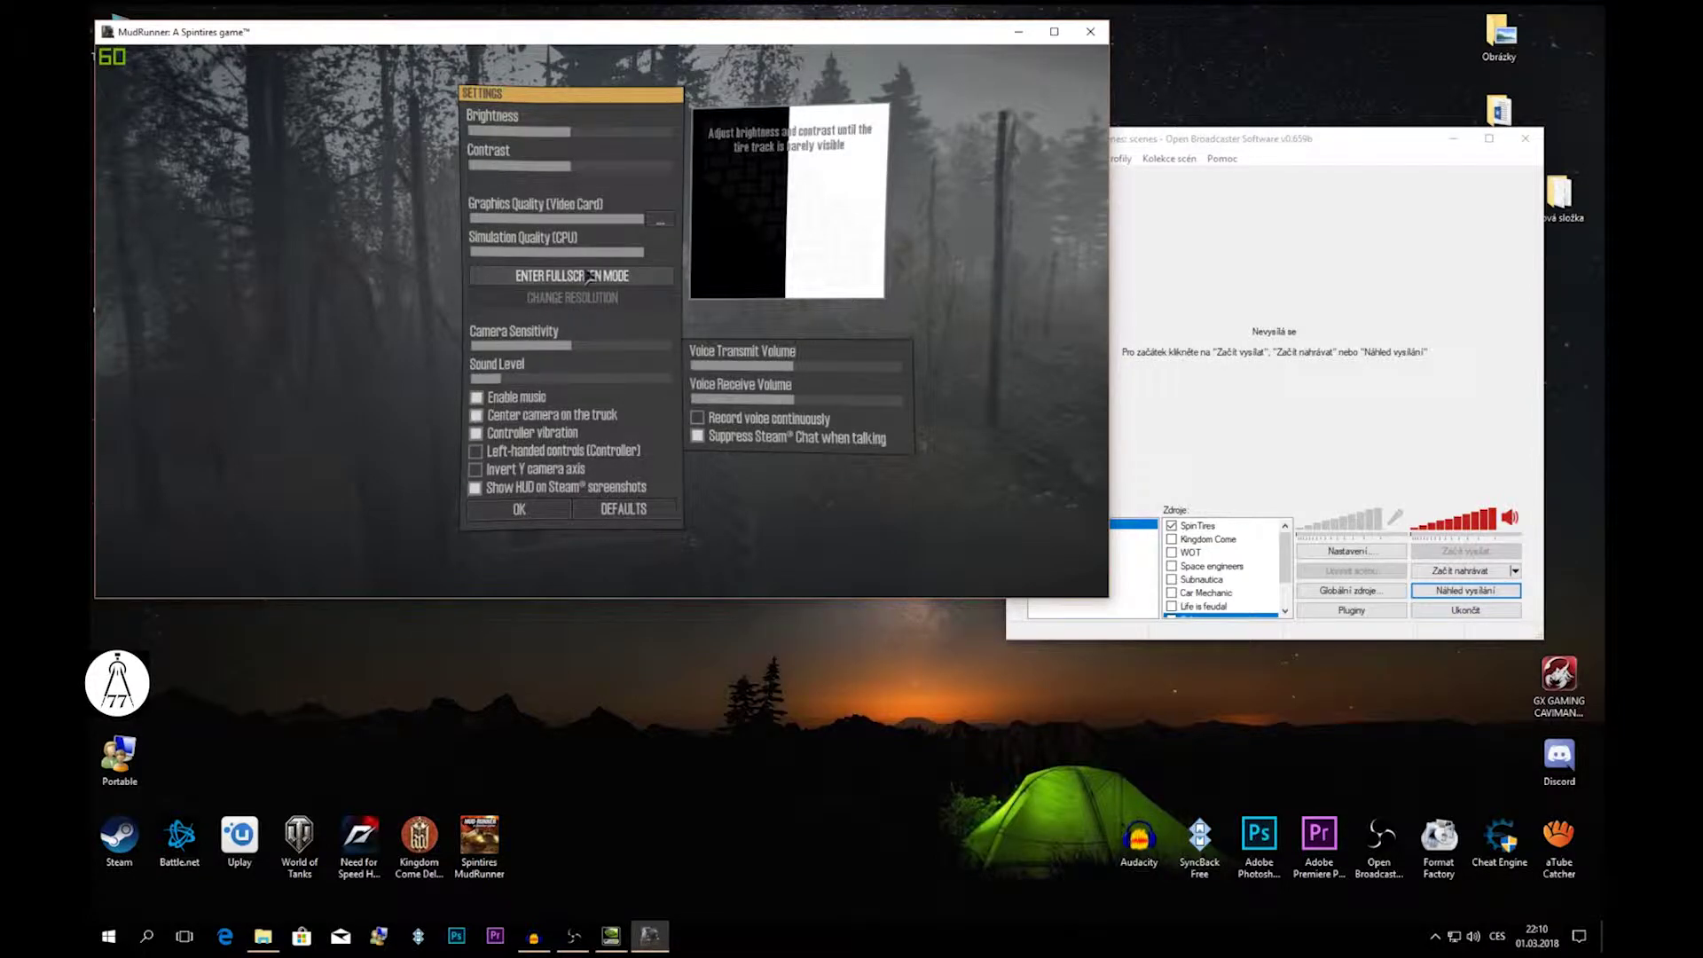
left_click(577, 298)
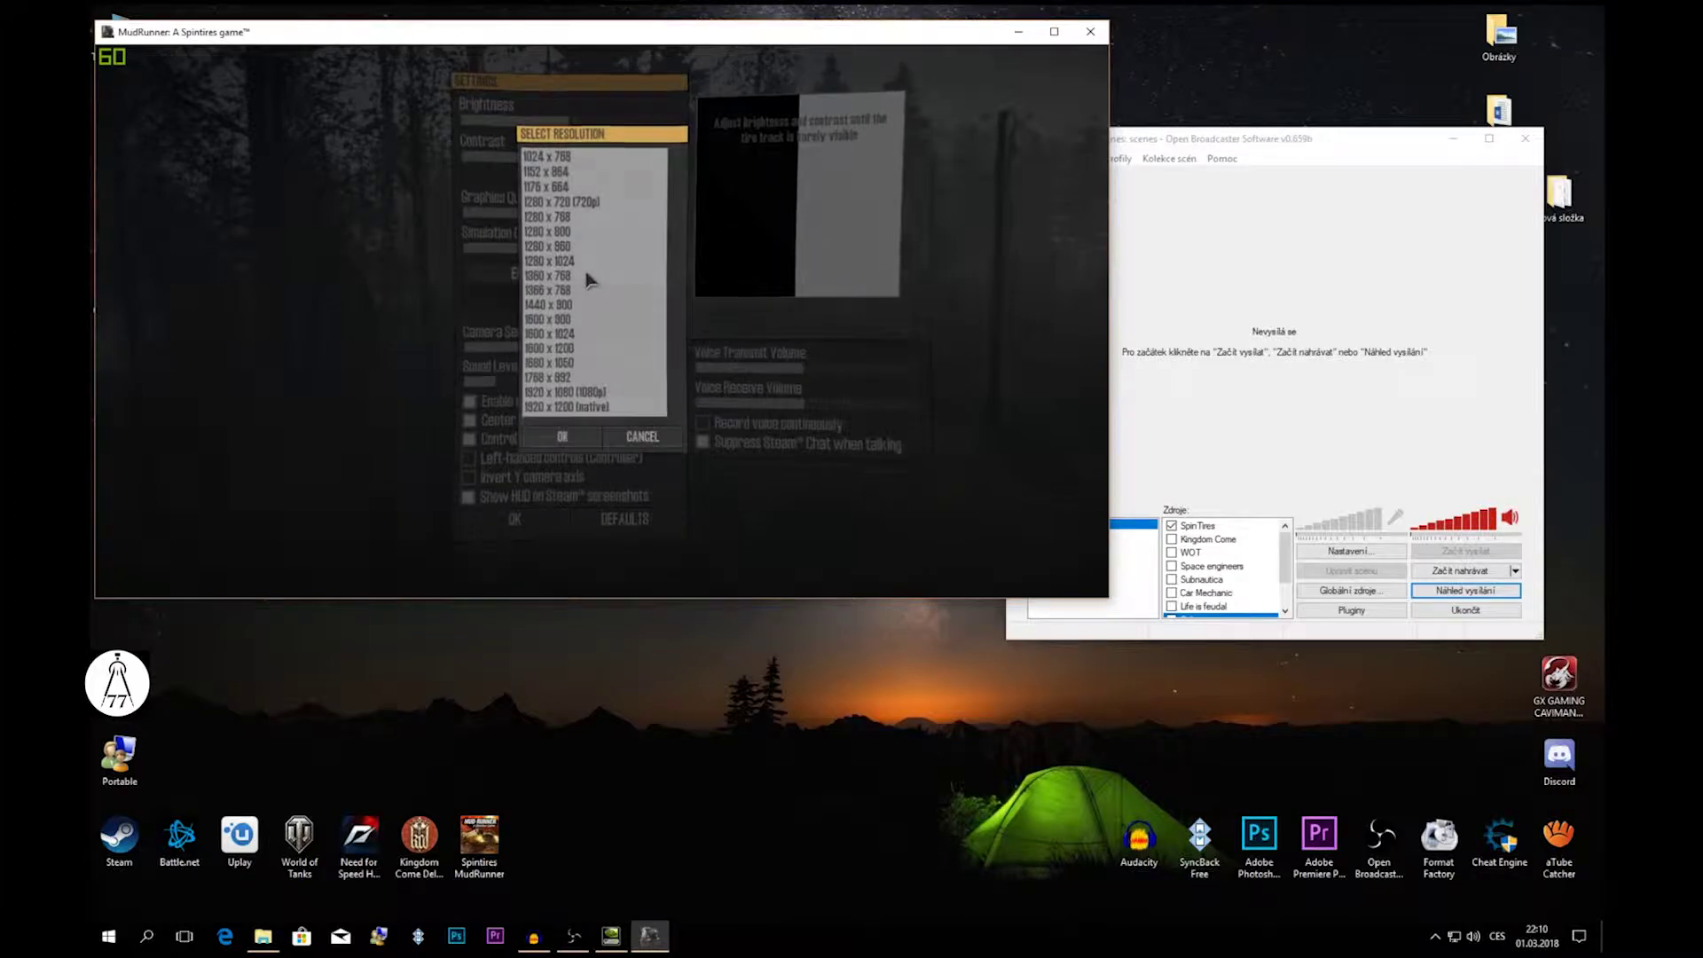
left_click(578, 395)
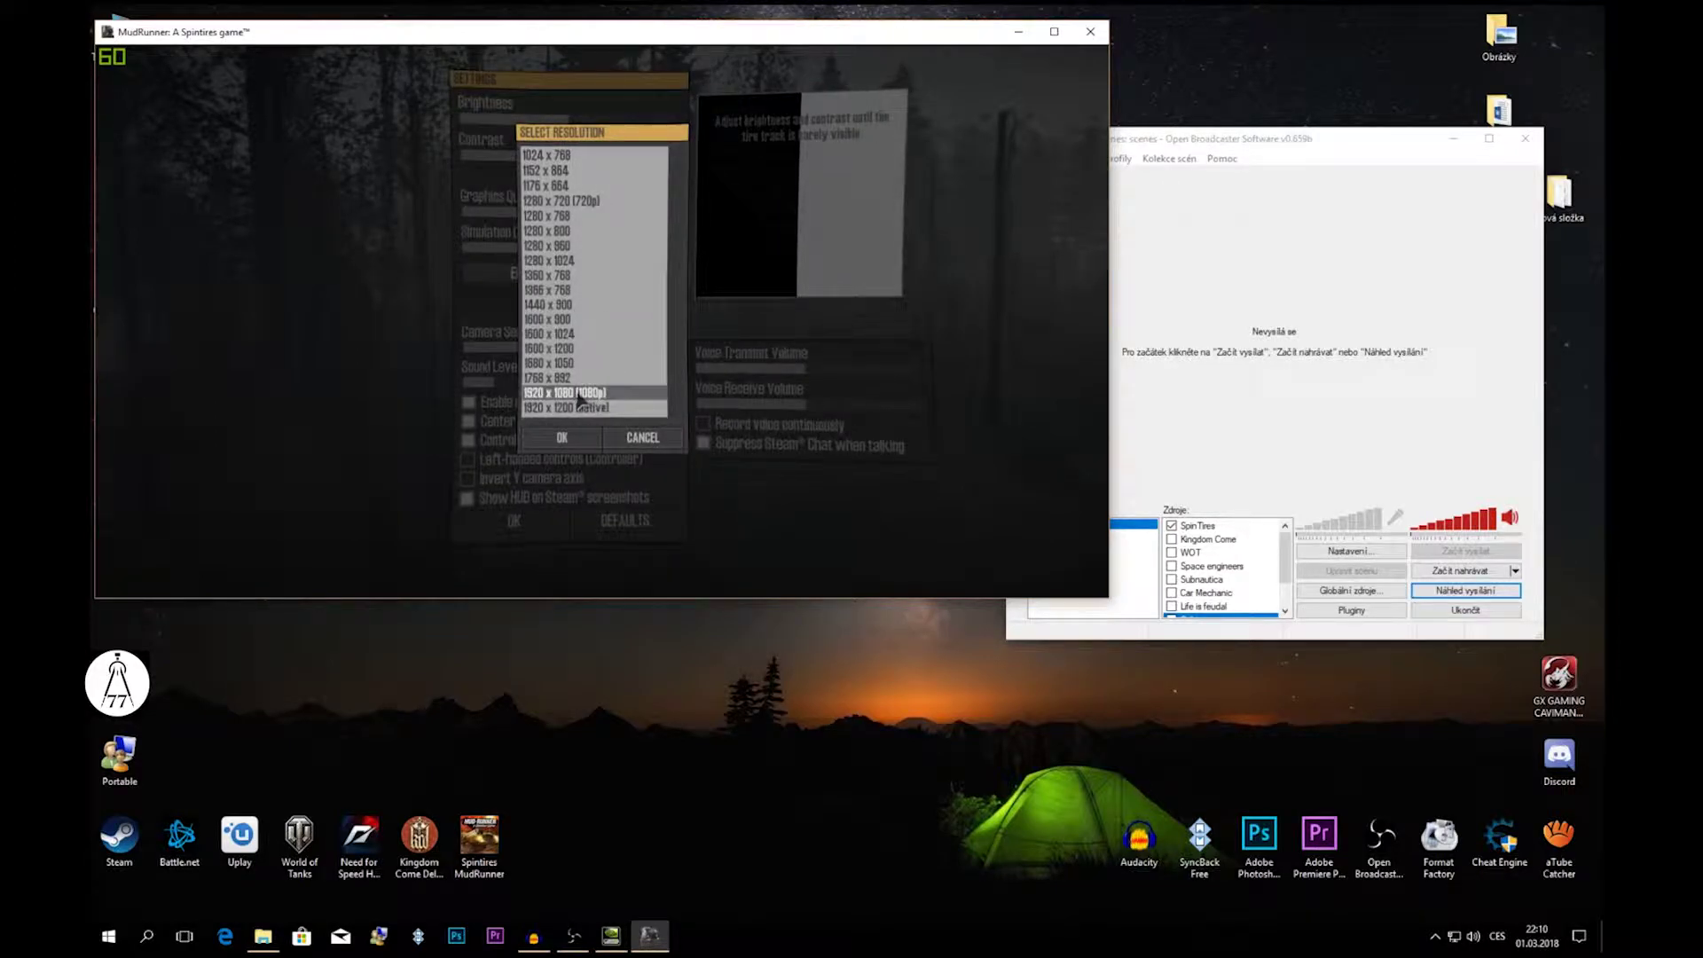
left_click(561, 438)
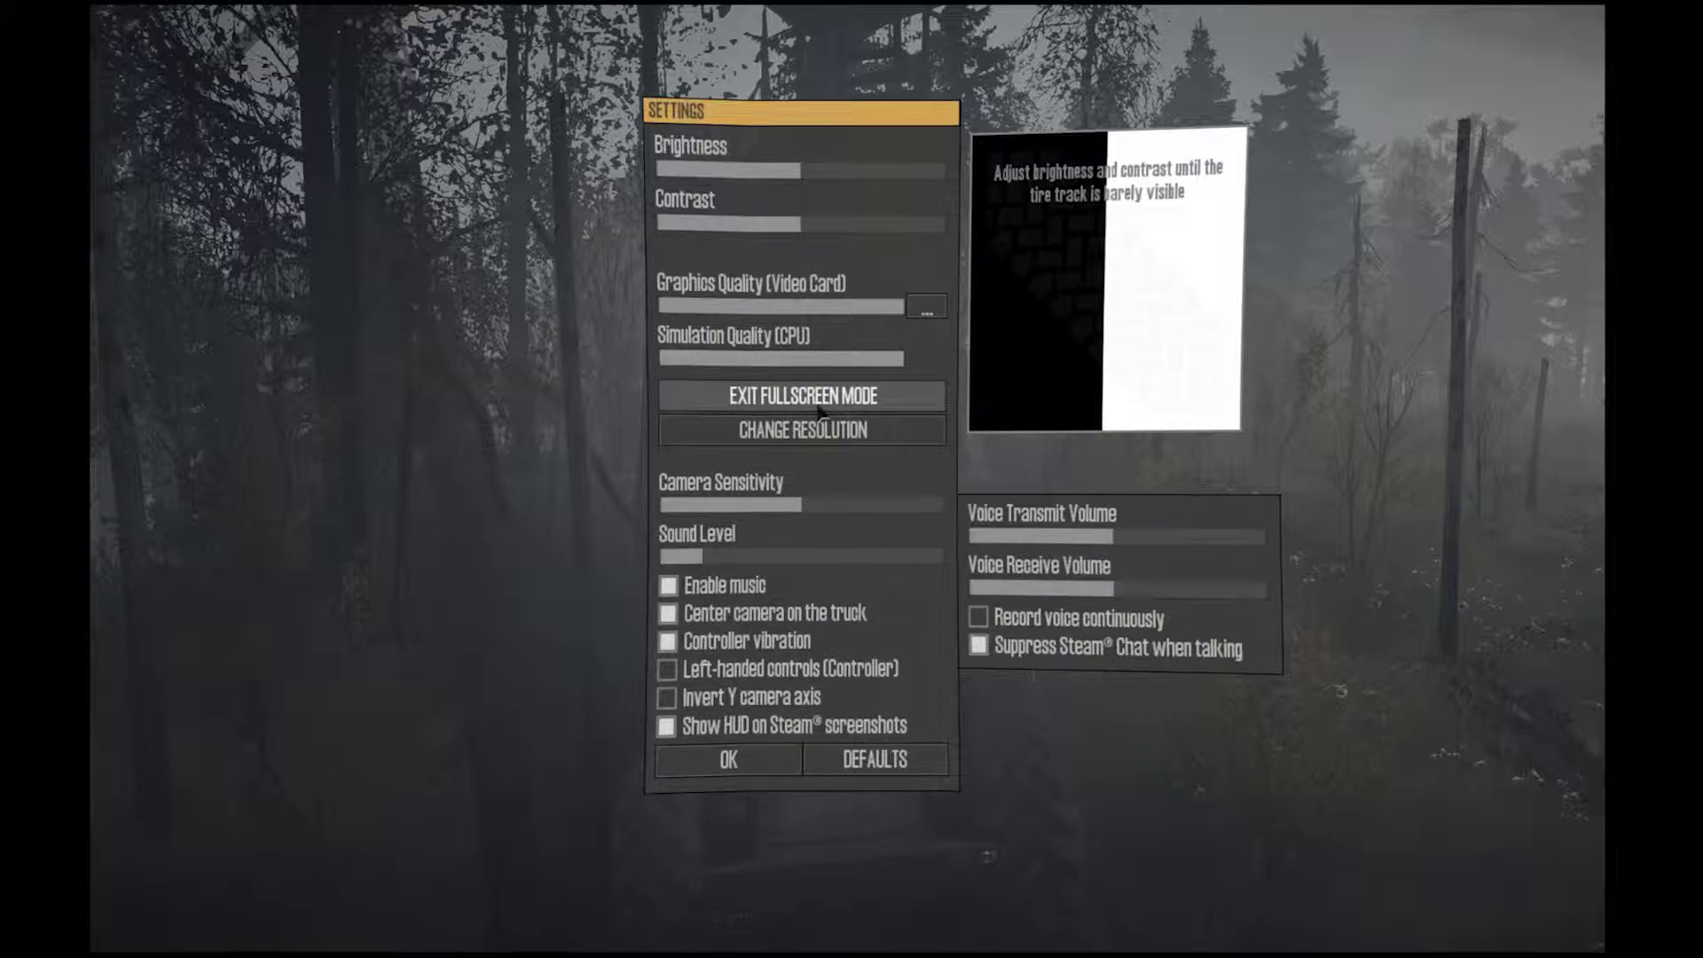
left_click(729, 760)
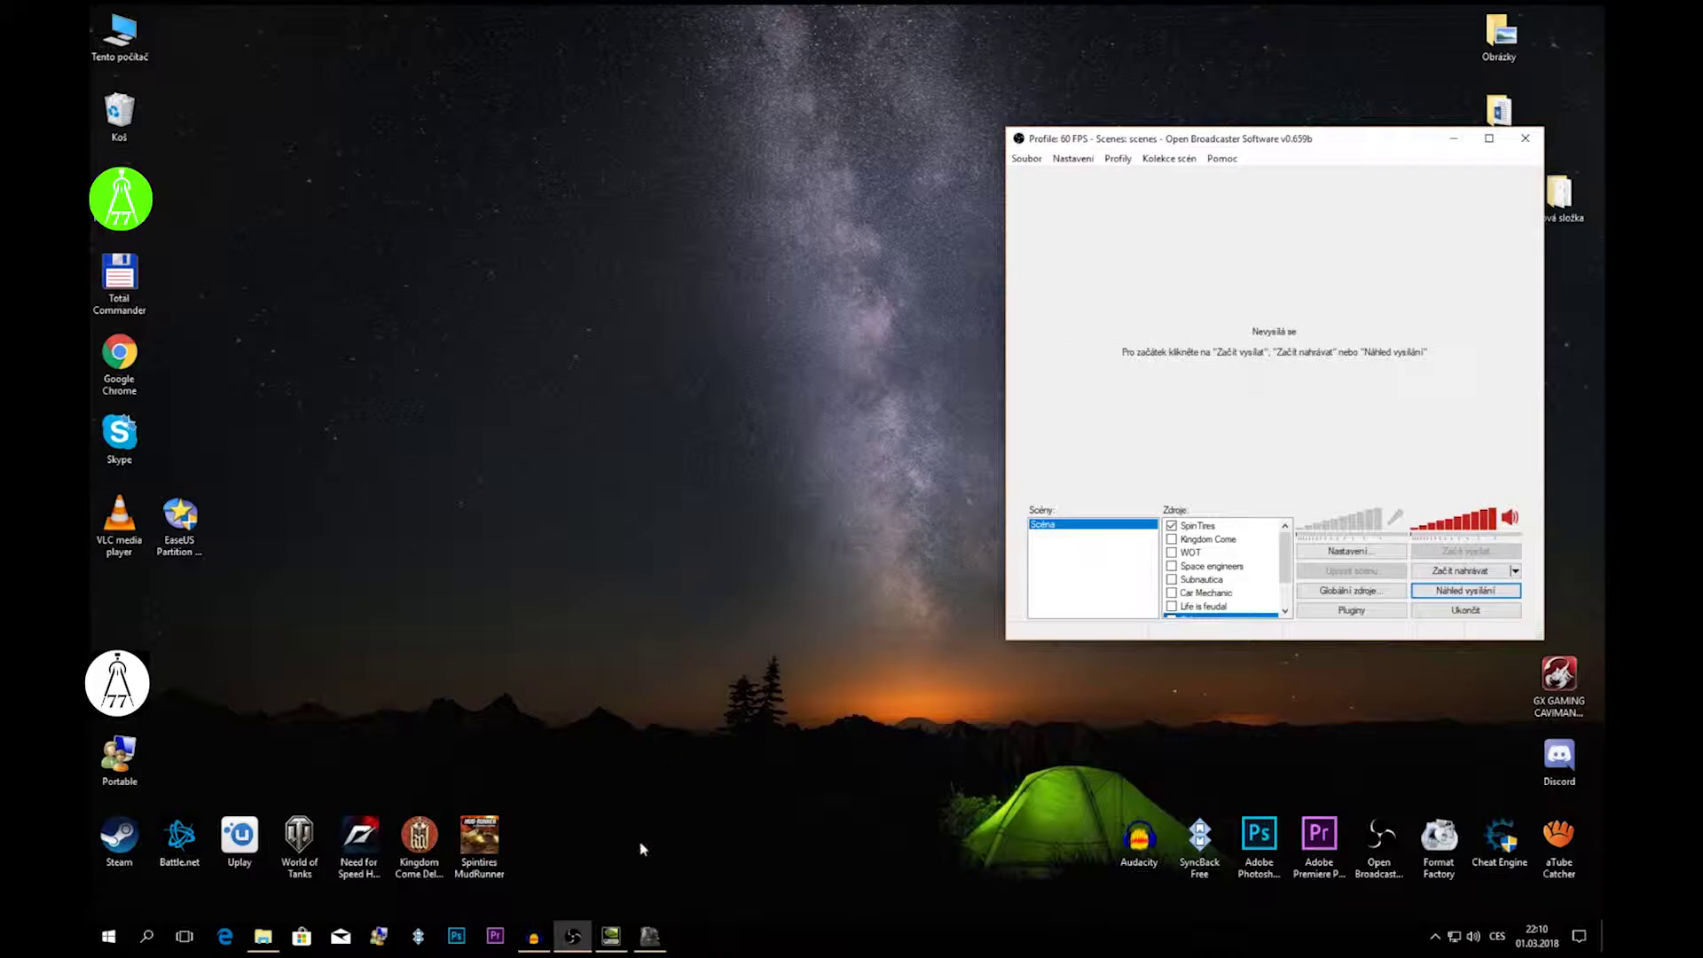
- Switch to Audacity, shift its window slightly, and choose the Mikrofon (4 - S...) device for recording
left_click(533, 936)
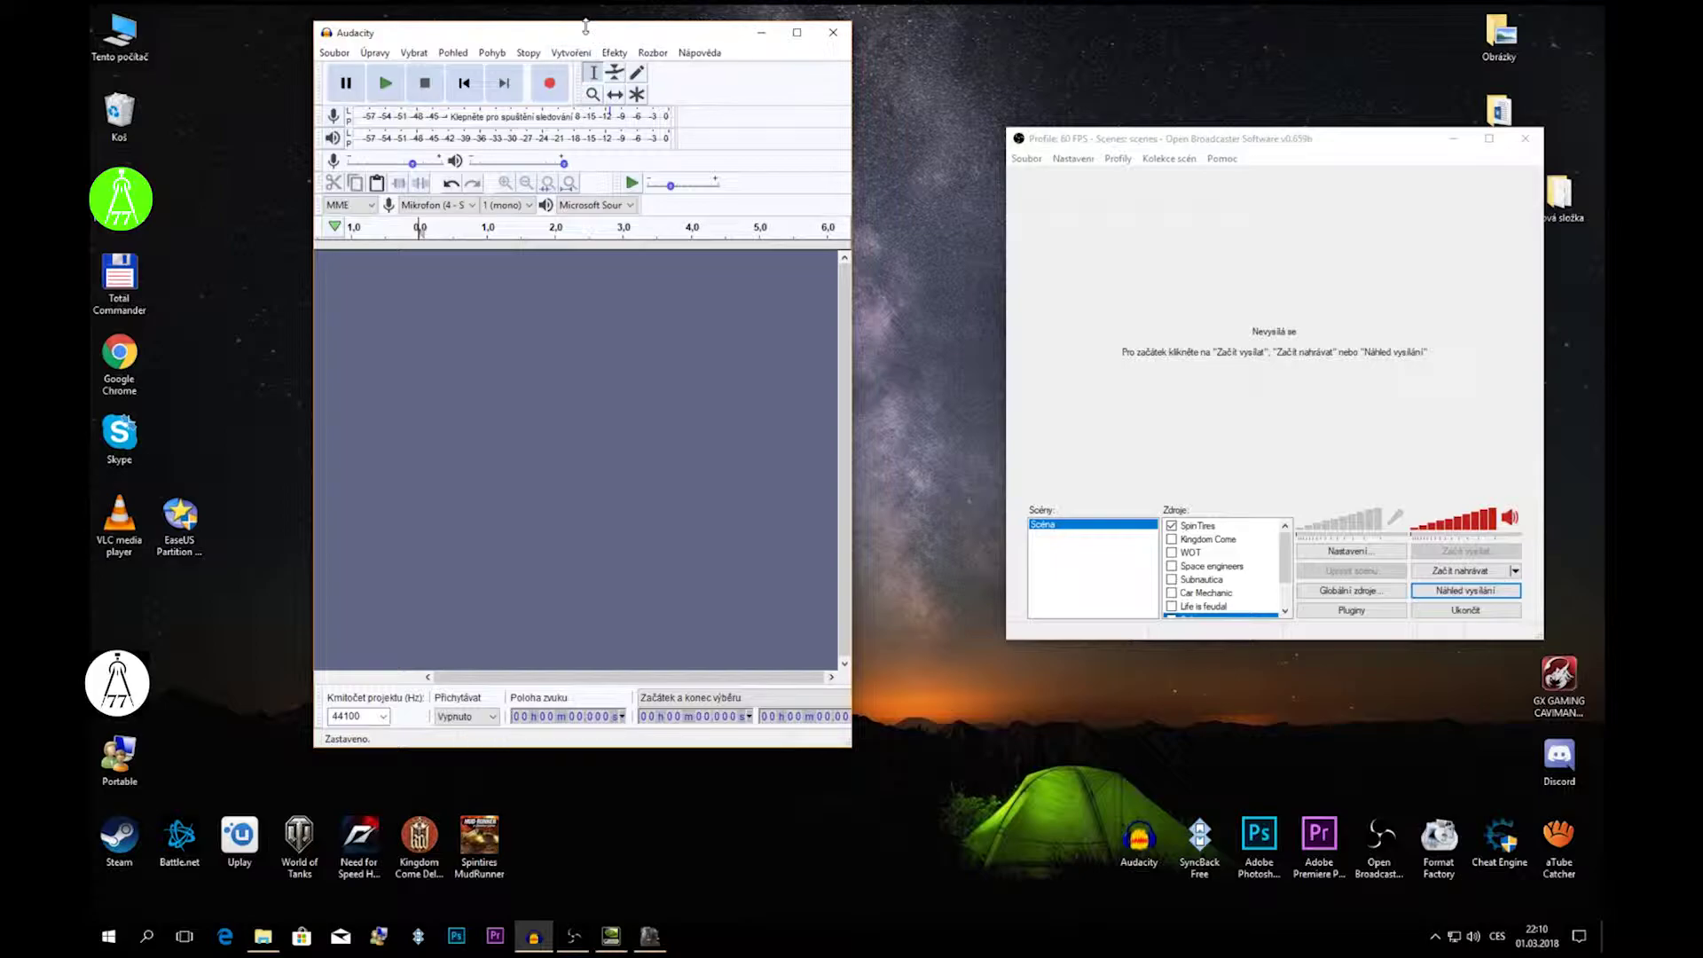
left_click_drag(572, 40, 611, 42)
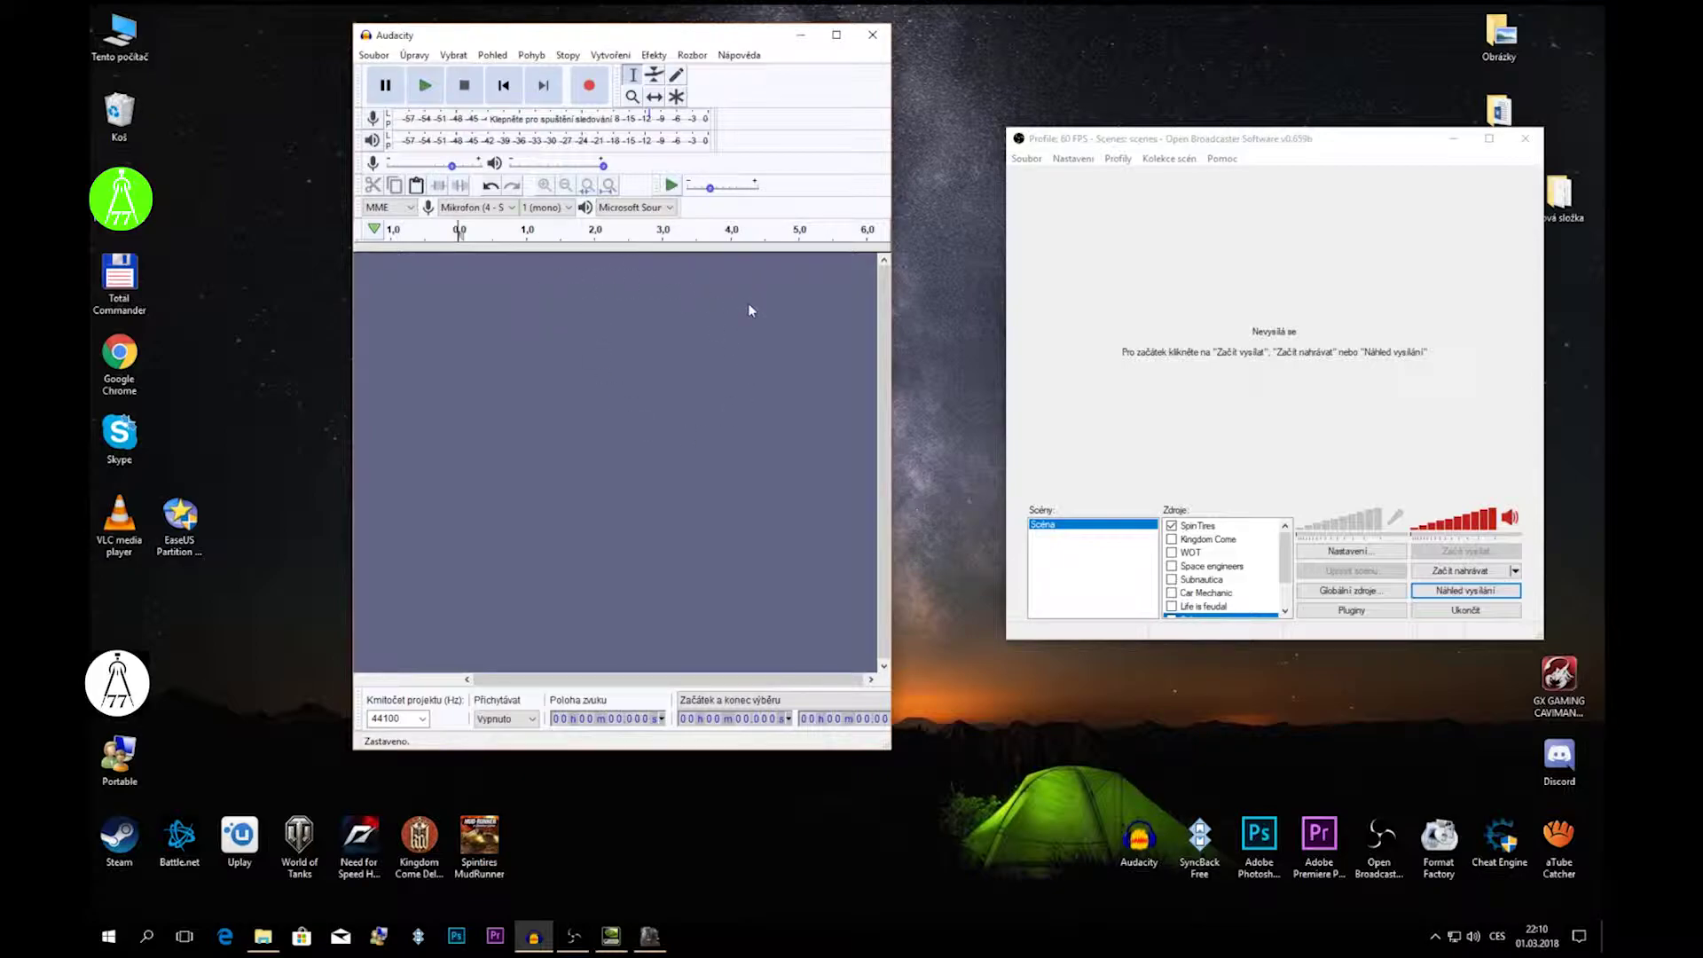
left_click(514, 213)
left_click(483, 238)
mouse_move(452, 170)
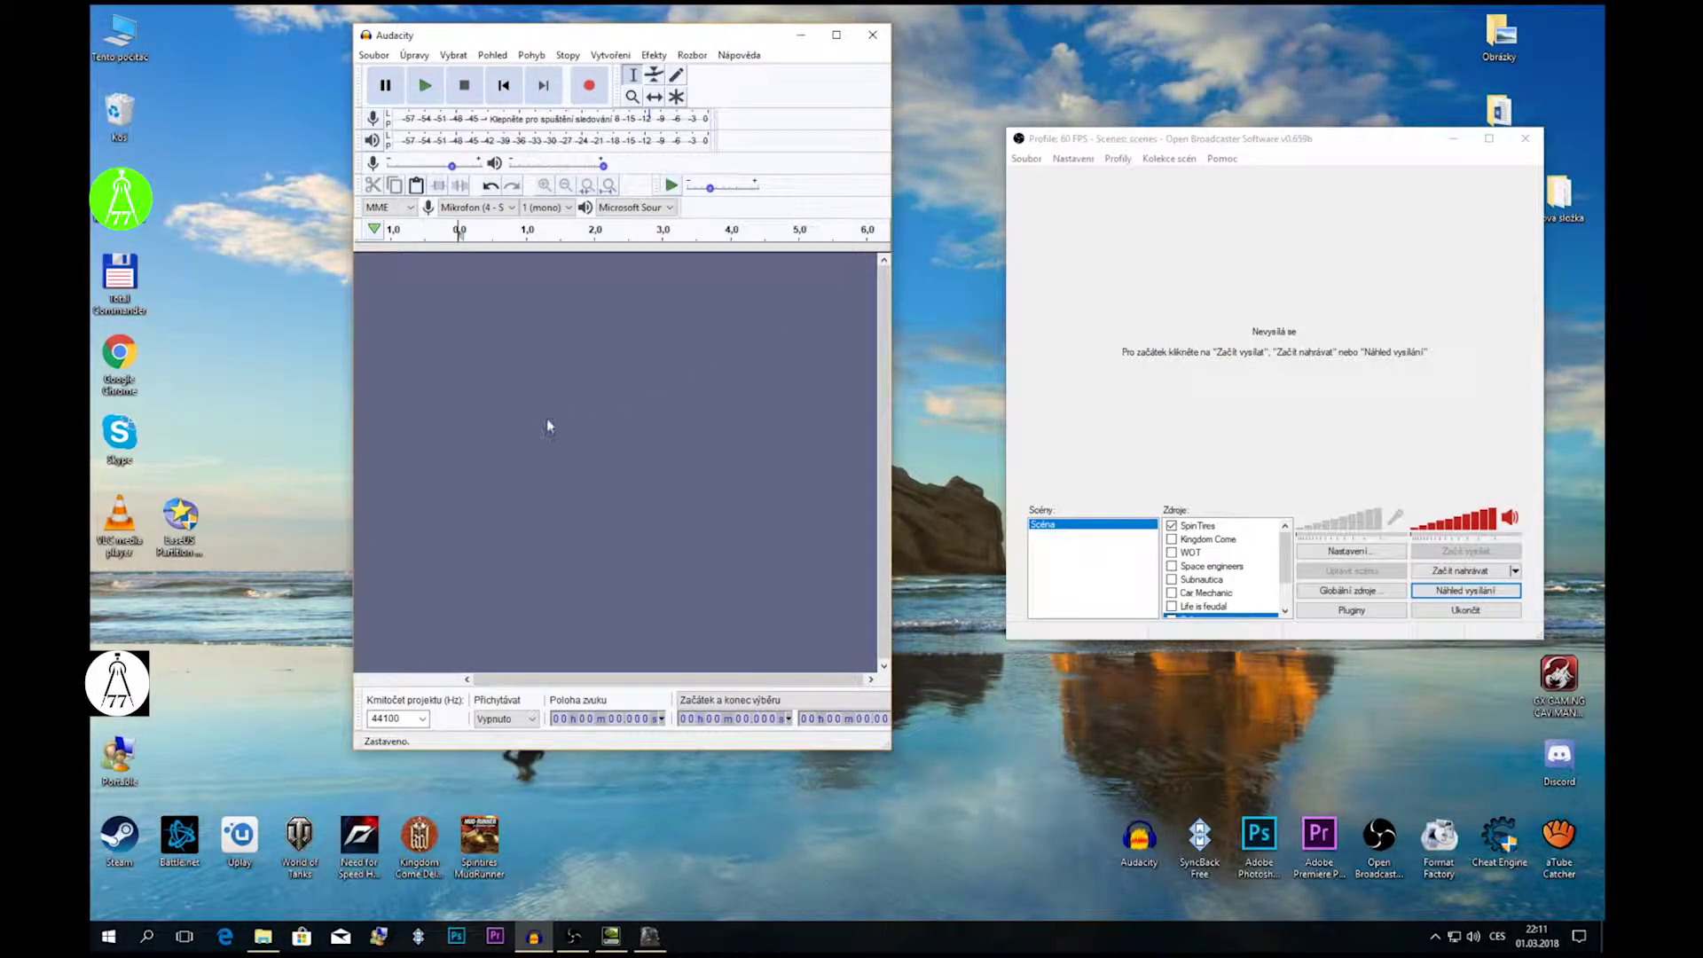
- Start recording the microphone in Audacity and the SpinTires source in OBS
left_click(601, 89)
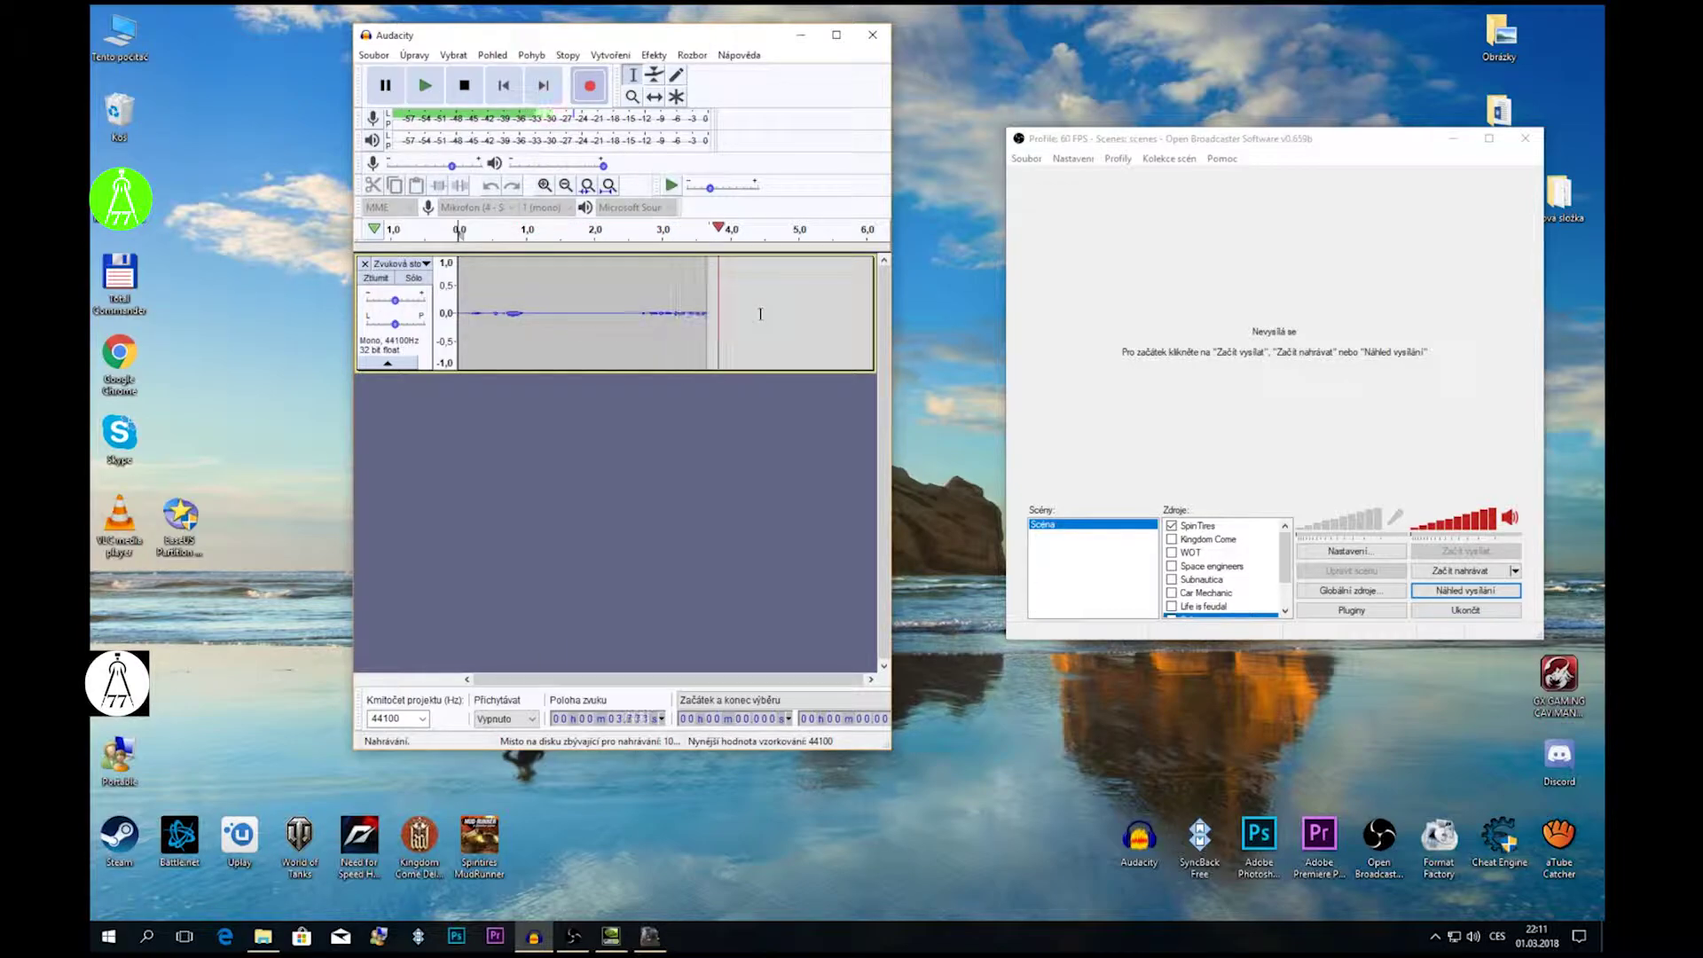
left_click(1461, 570)
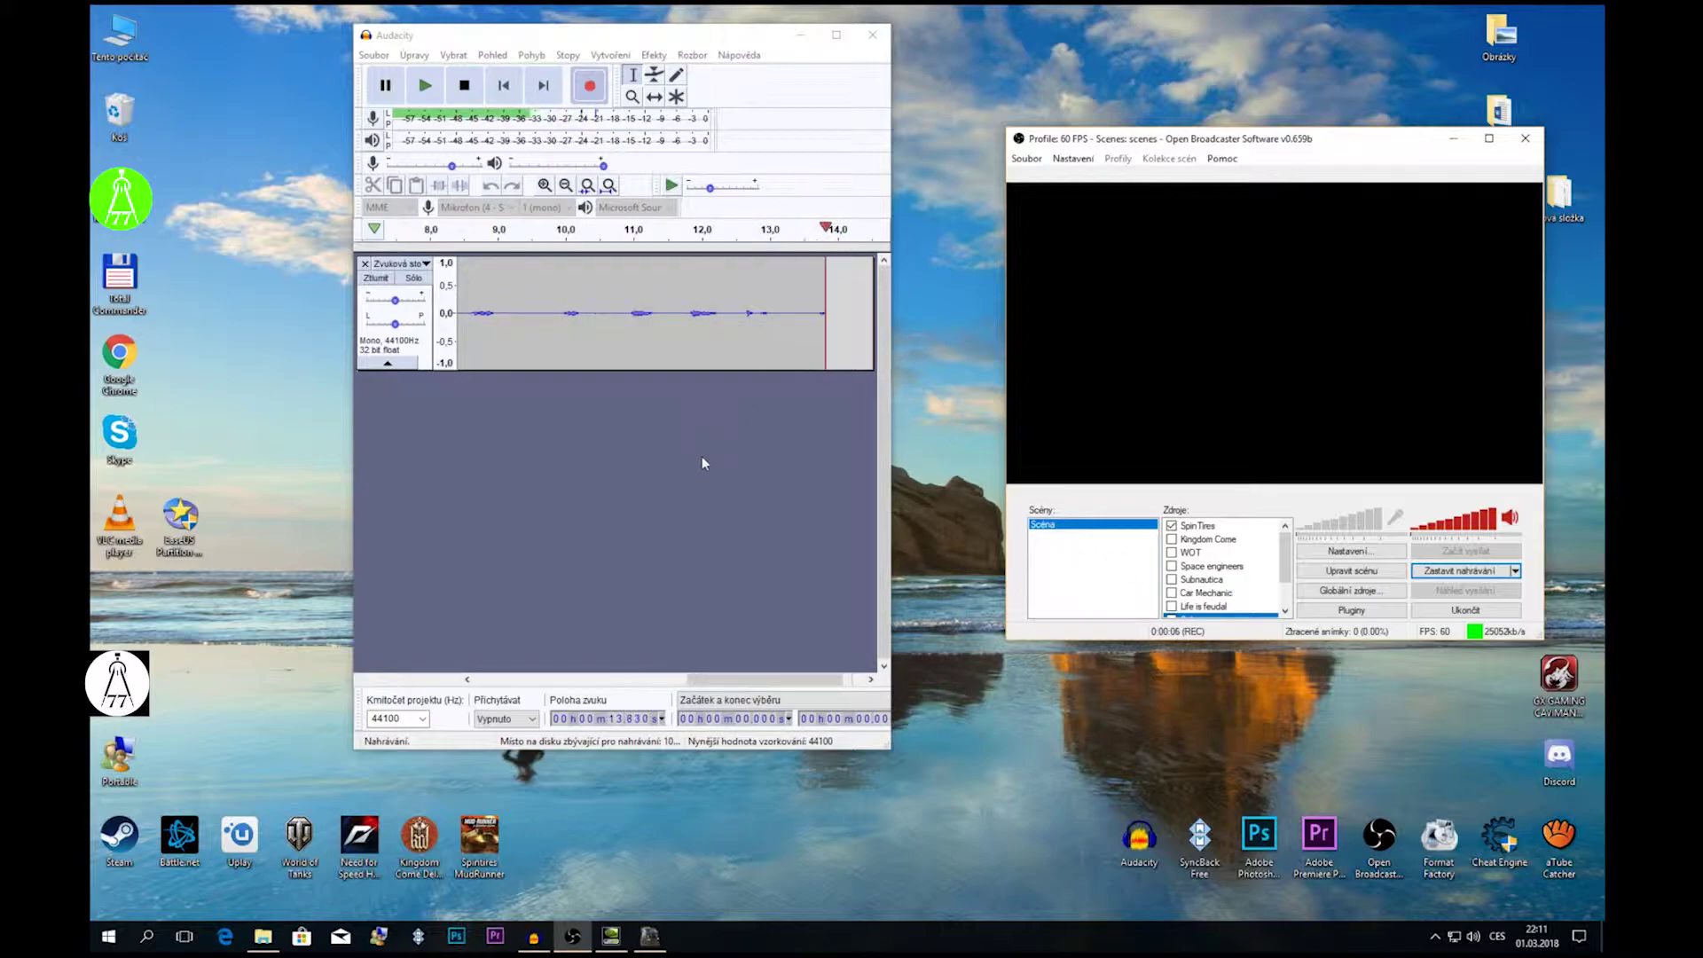
- Switch back to MudRunner, resume play, and drive the truck in reverse through the forest while turning the camera around it
left_click(651, 937)
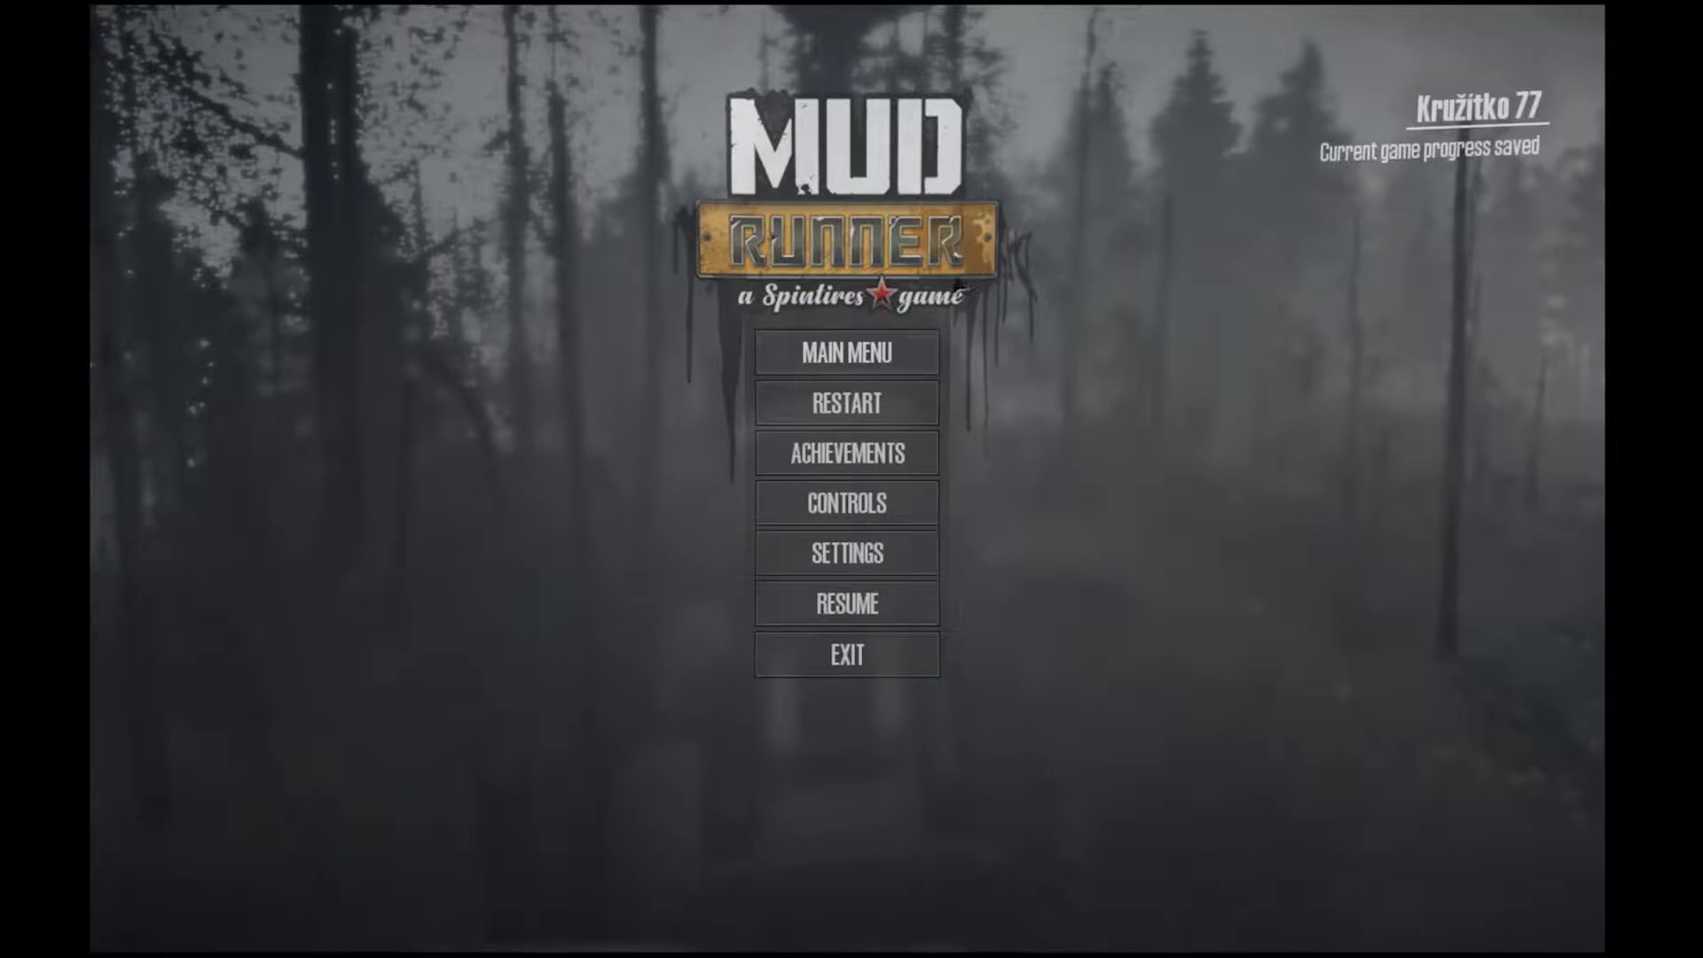
key("Escape")
key("s")
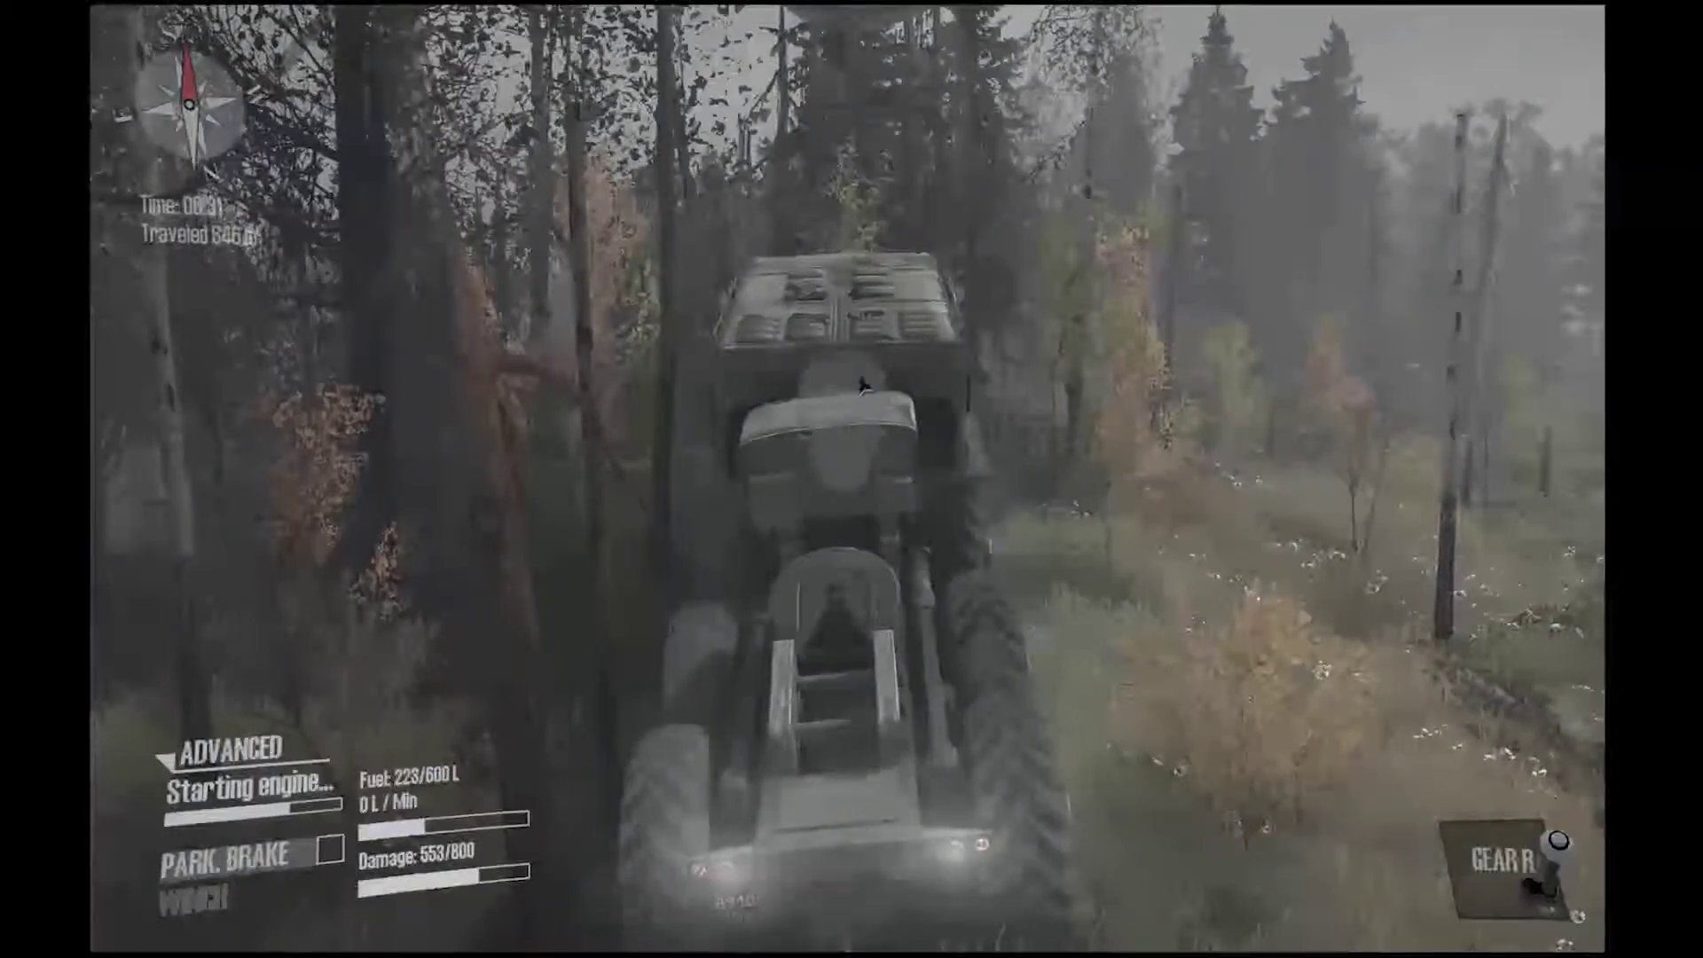
key("s")
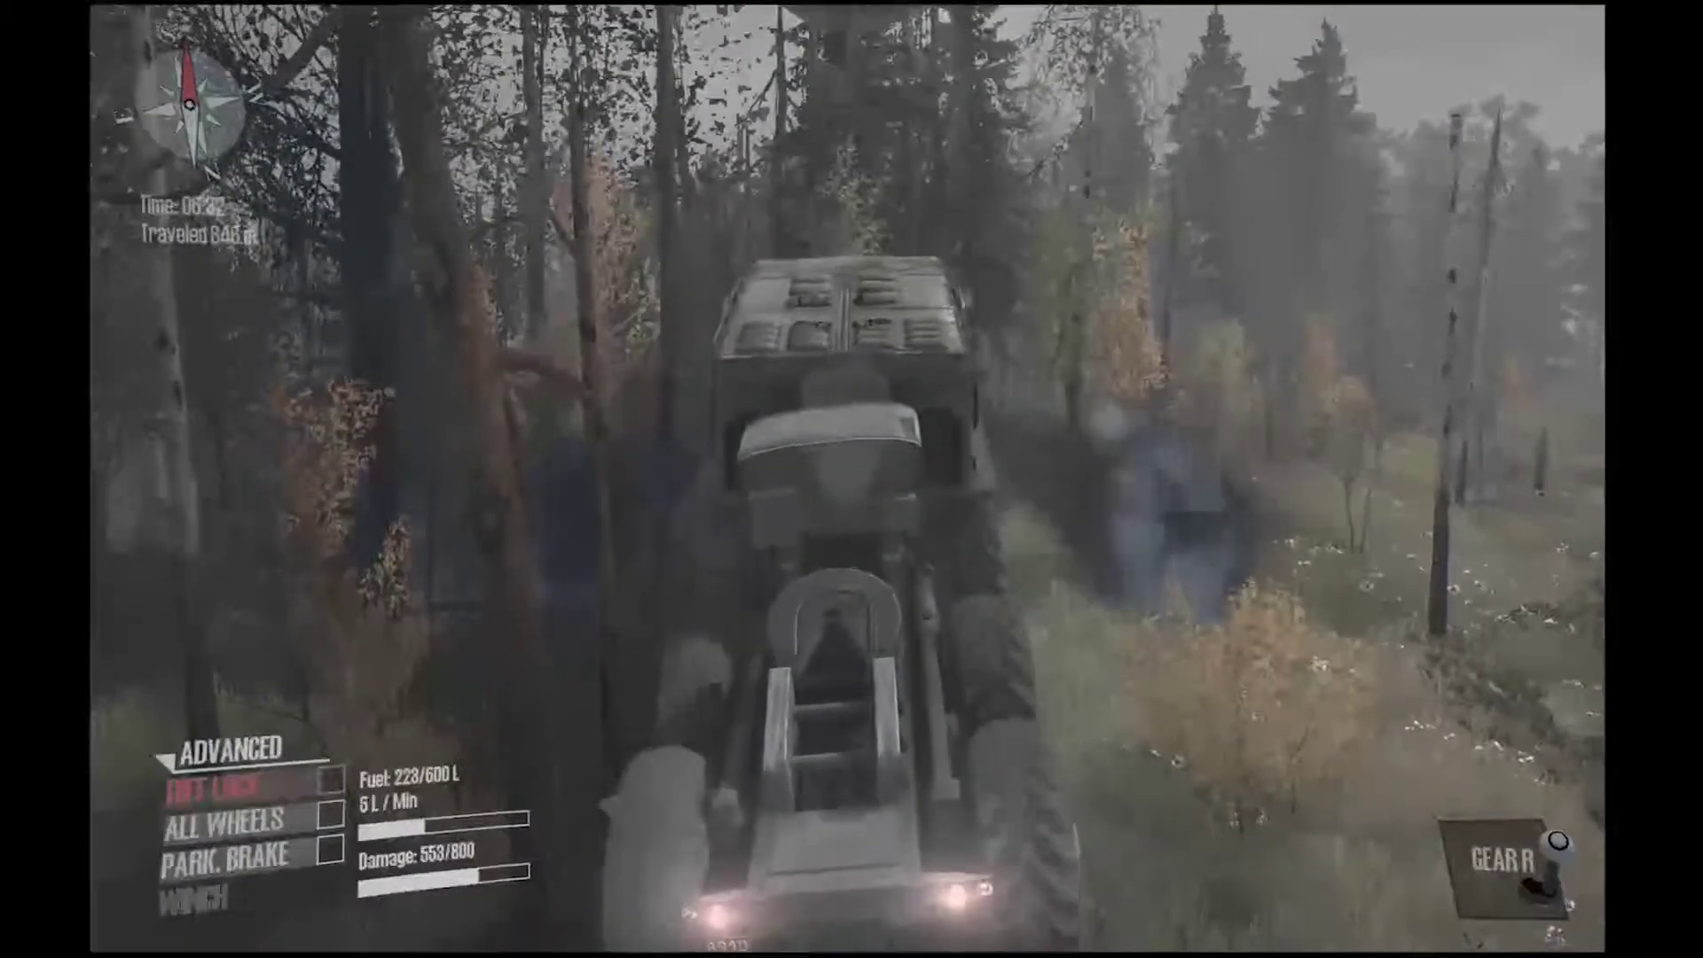
left_click_drag(958, 382, 496, 392)
key("s")
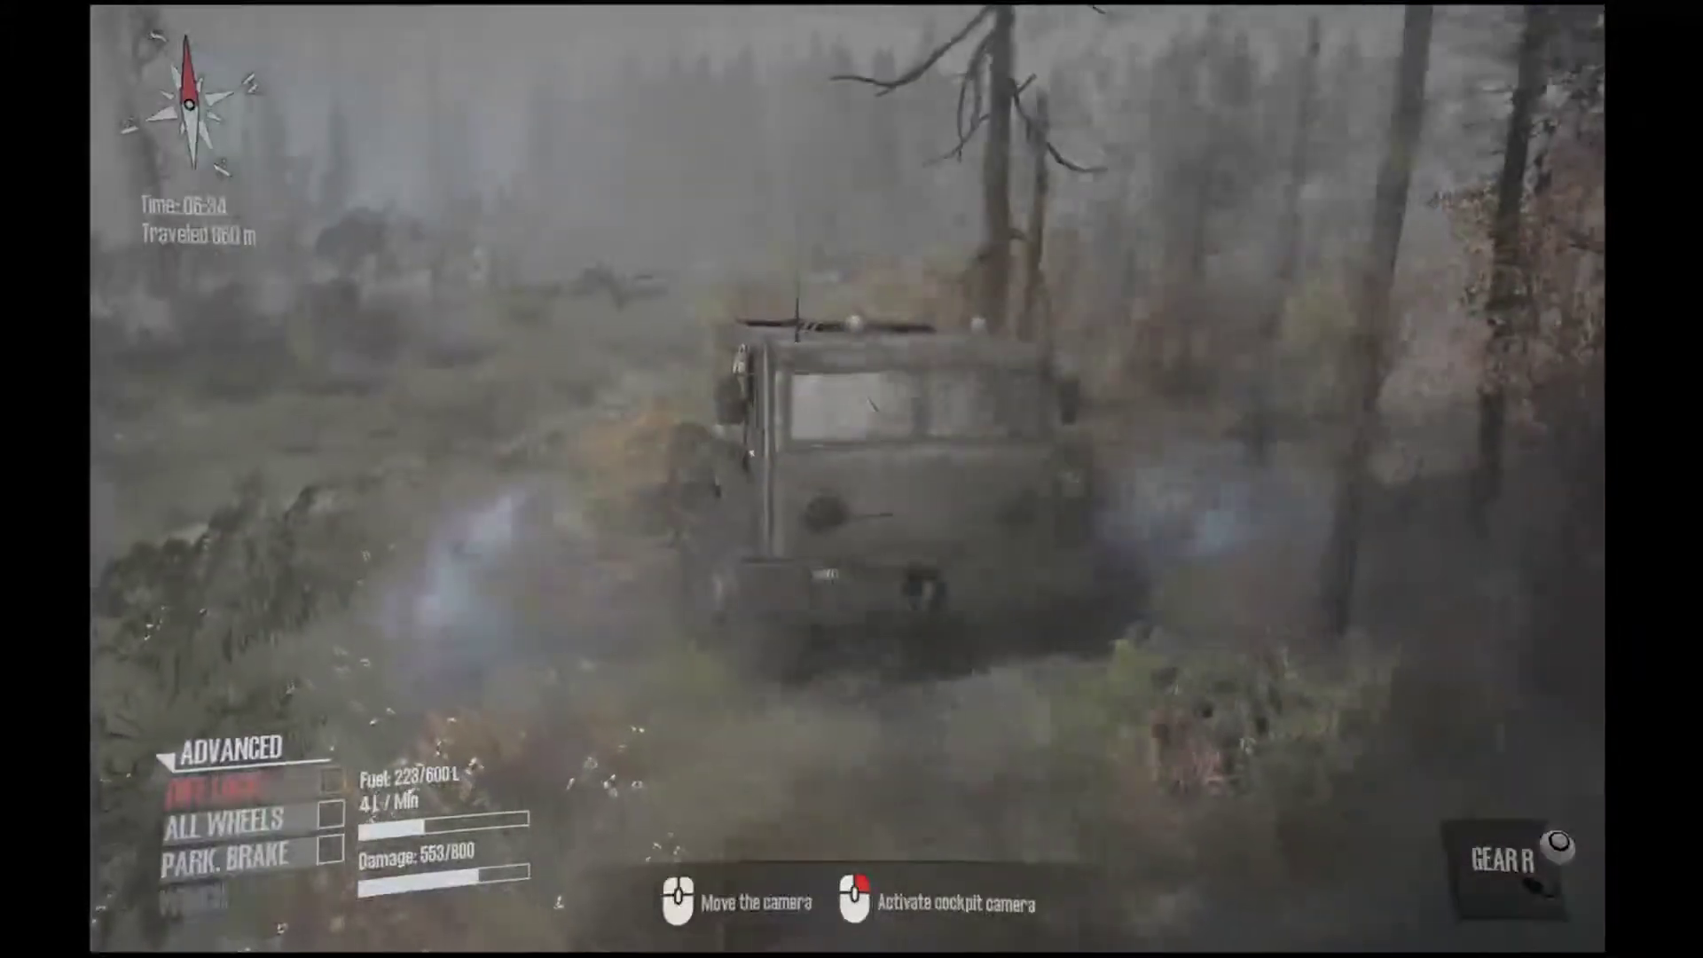
key("s")
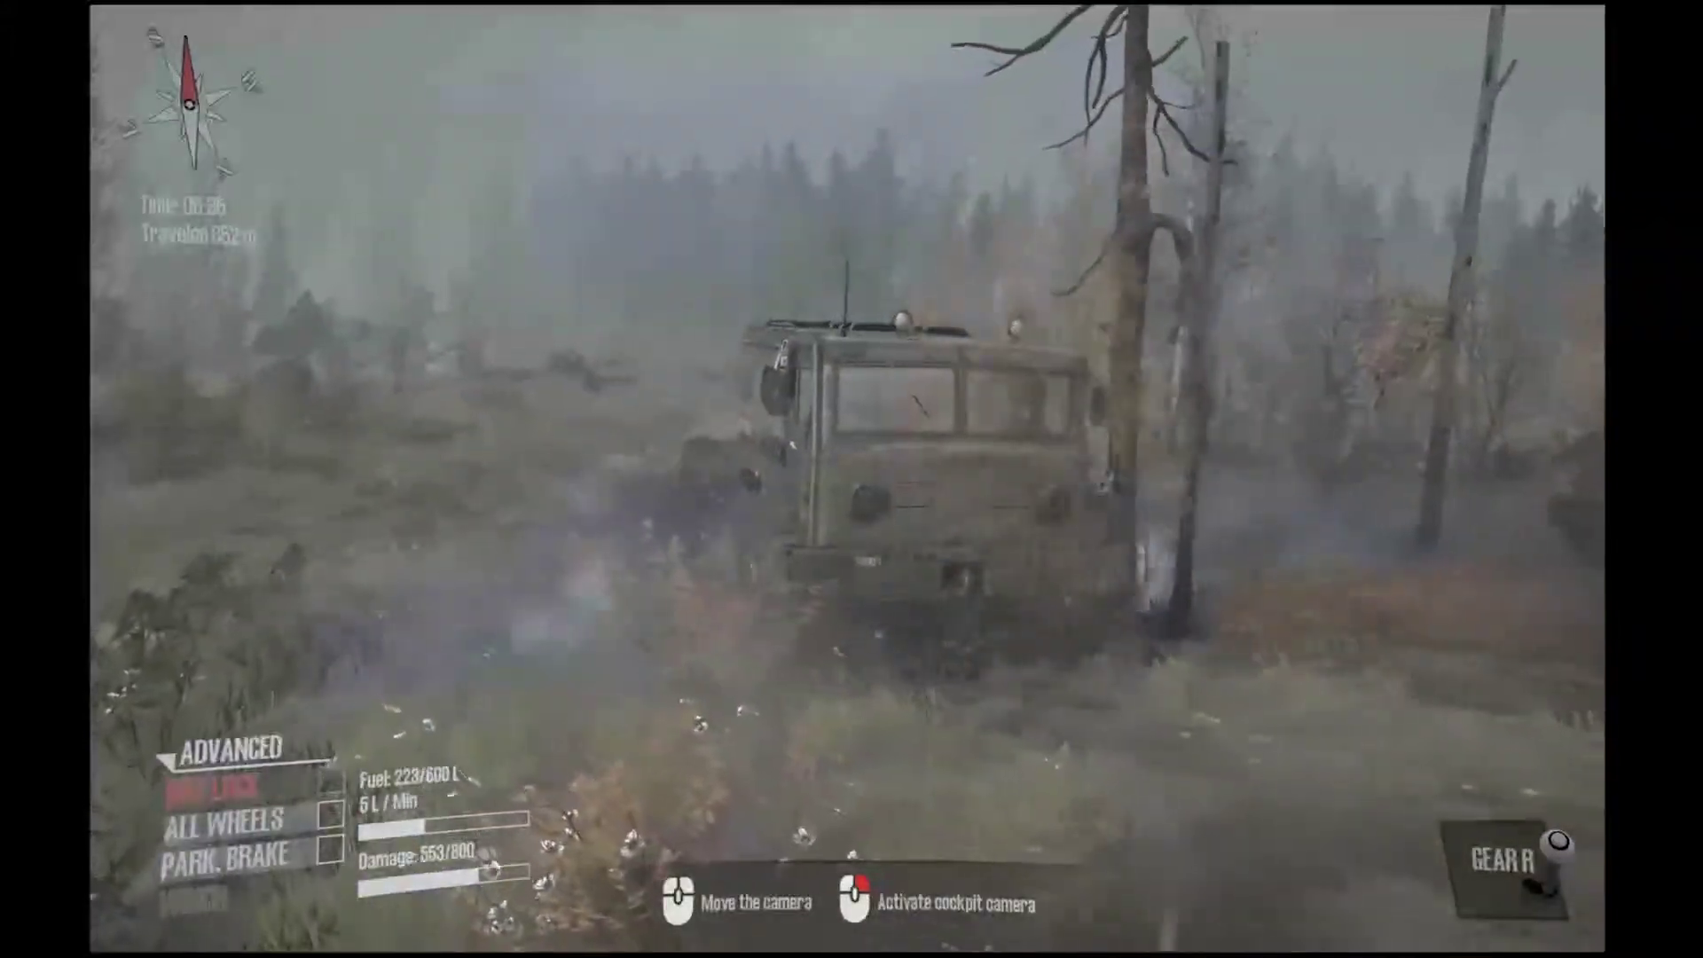
key("s")
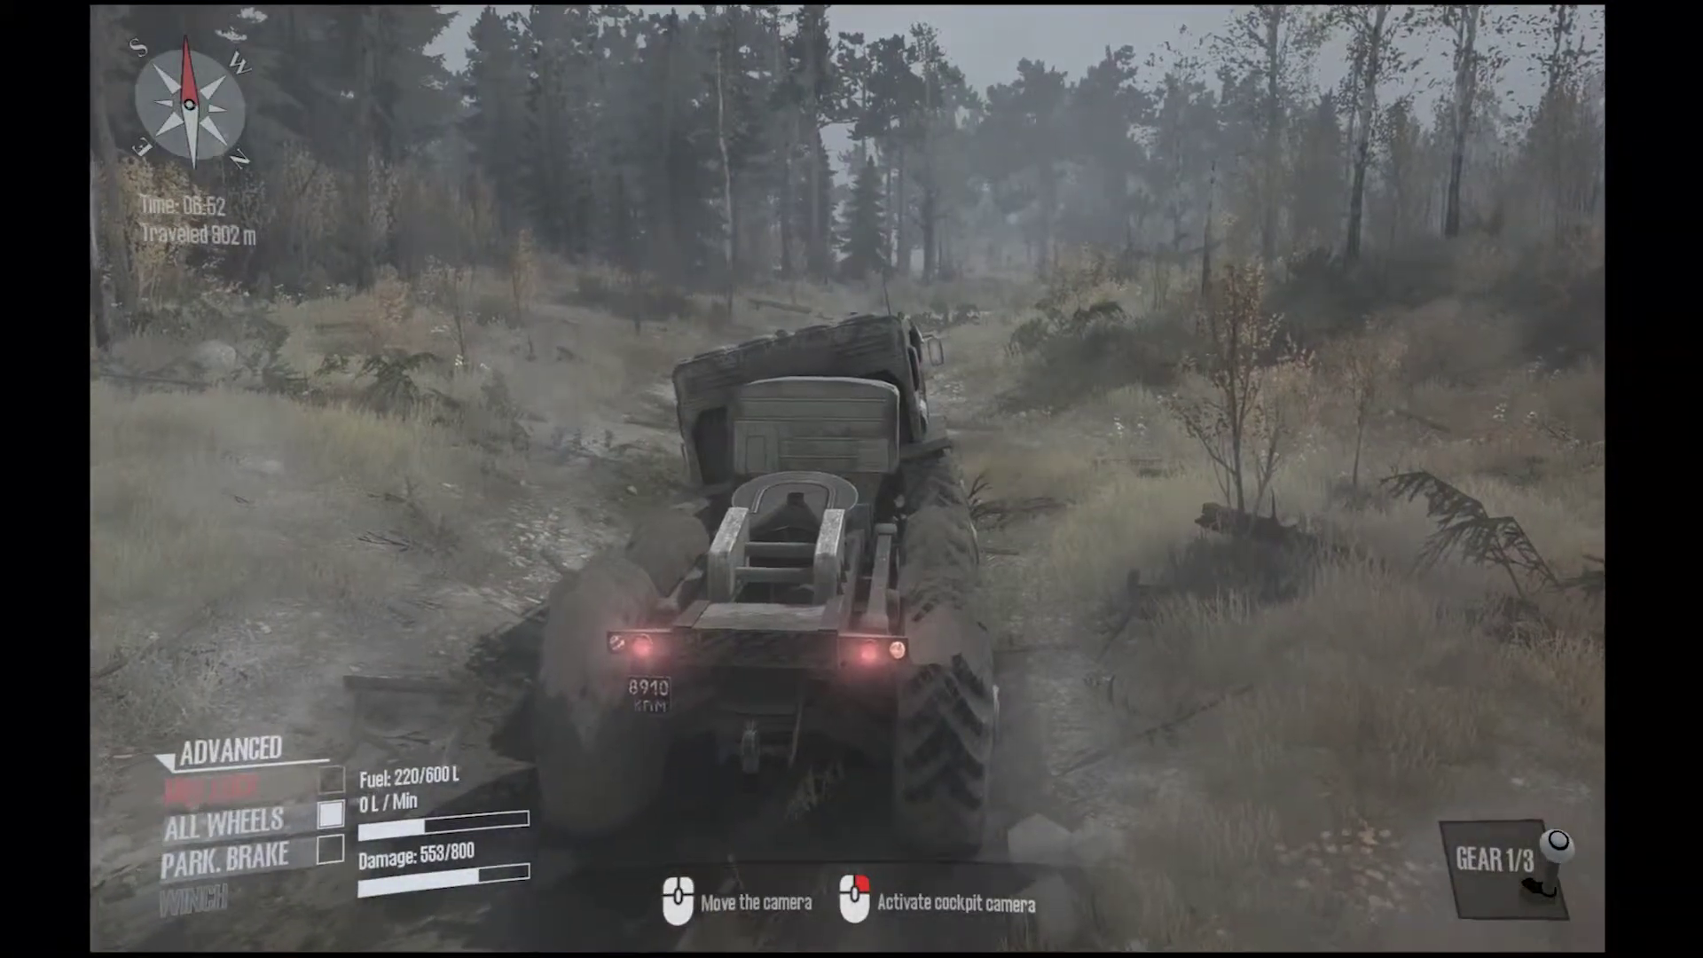
- Activate the truck's cockpit camera and pause the game
right_click(852, 479)
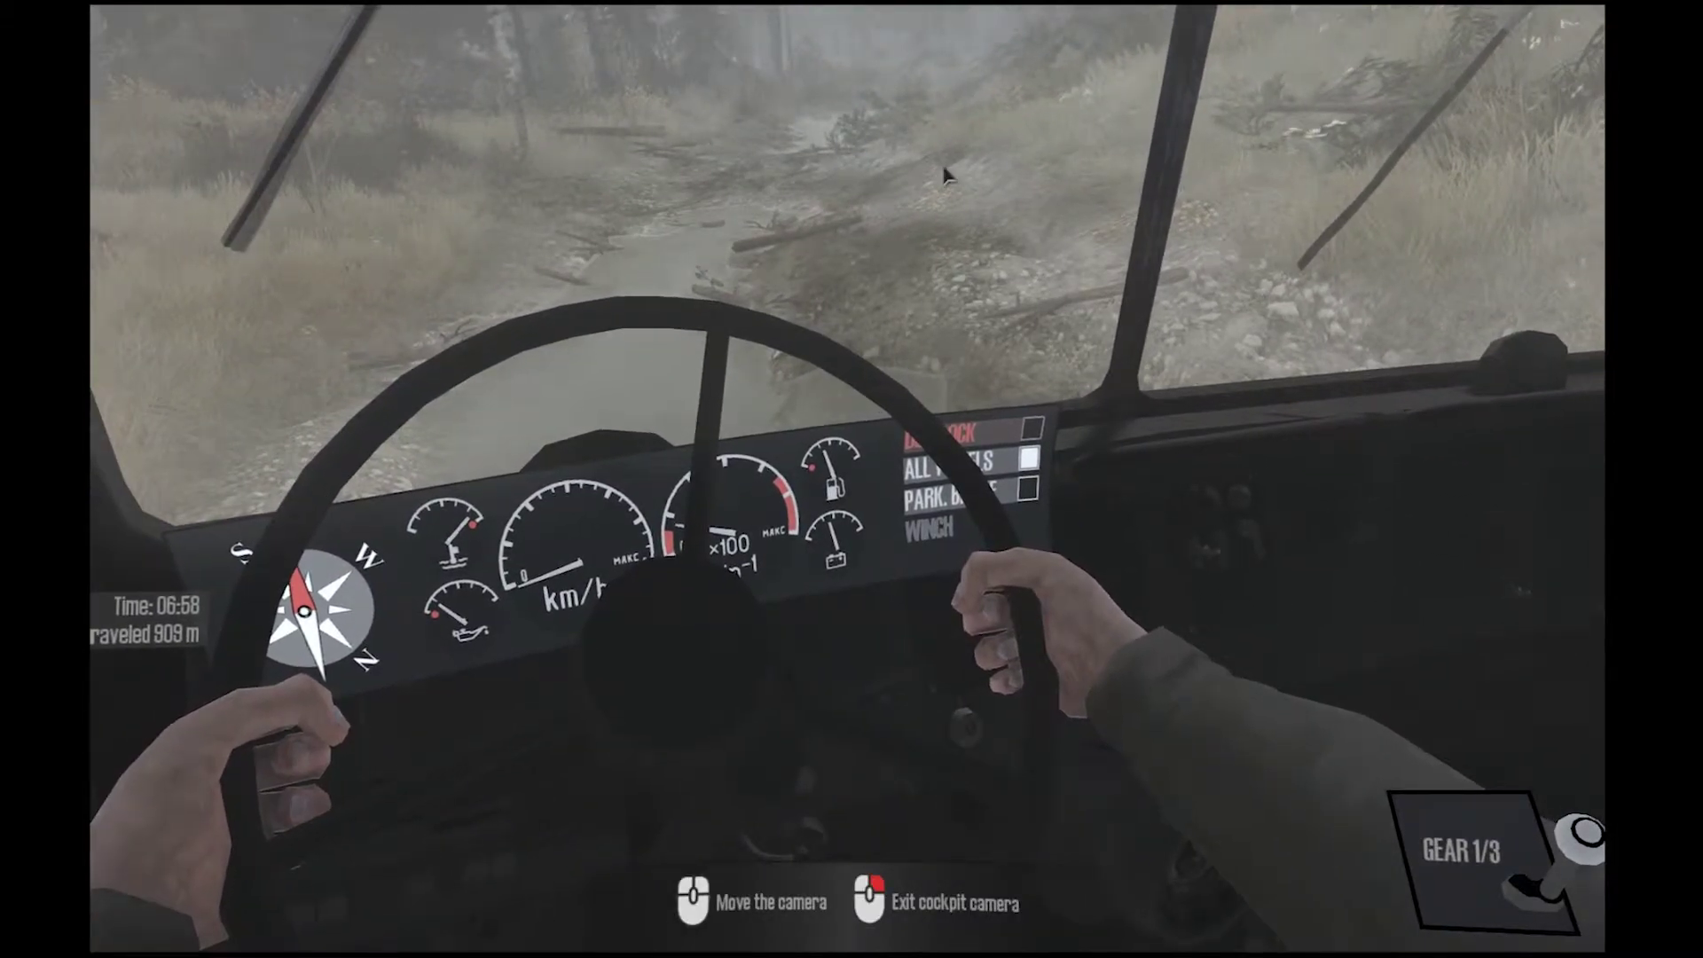
key("Escape")
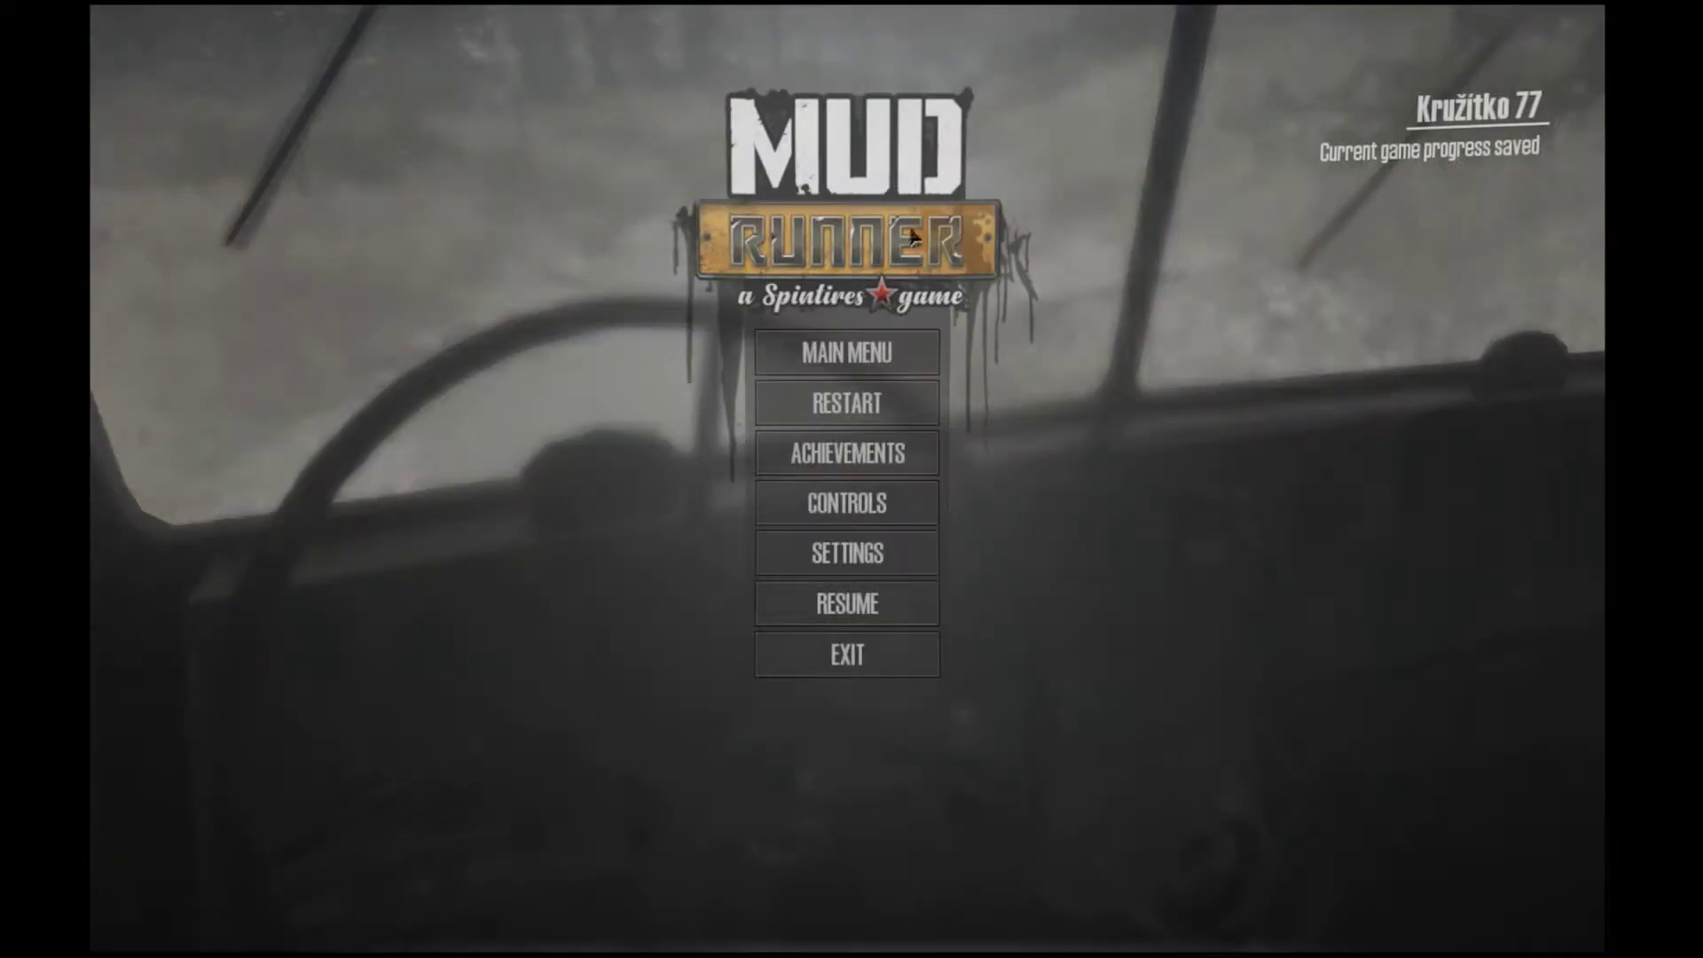
- Exit MudRunner and stop the running recordings in OBS and Audacity
left_click(888, 658)
left_click(797, 515)
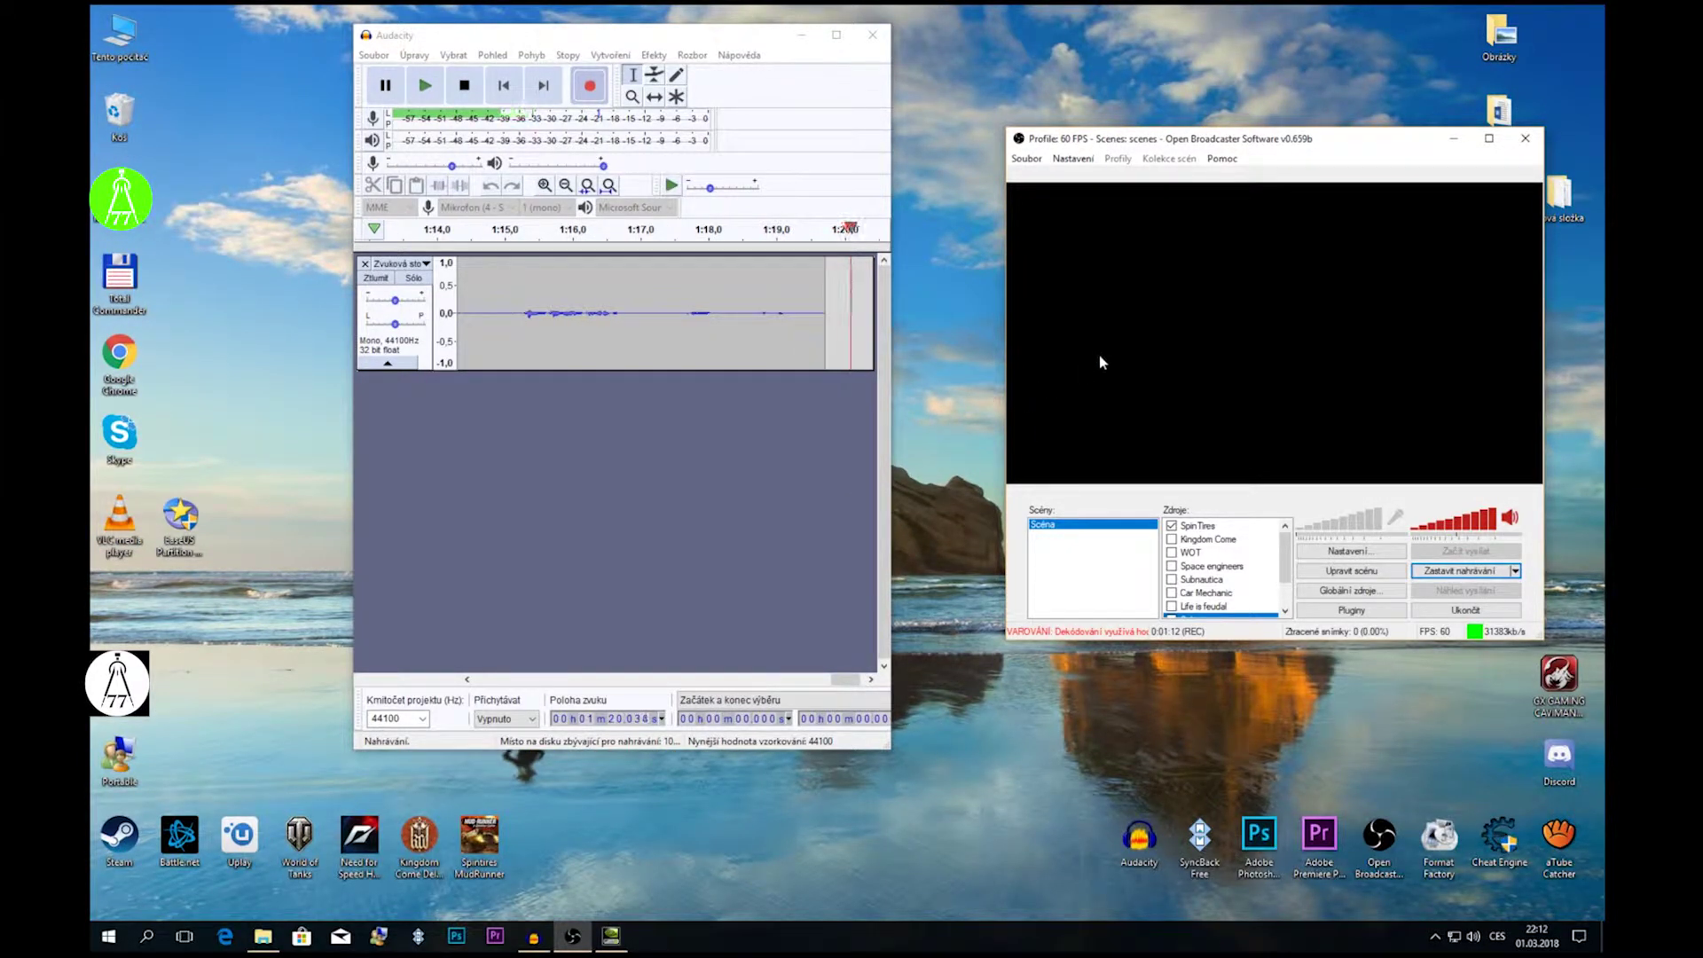
key("F10")
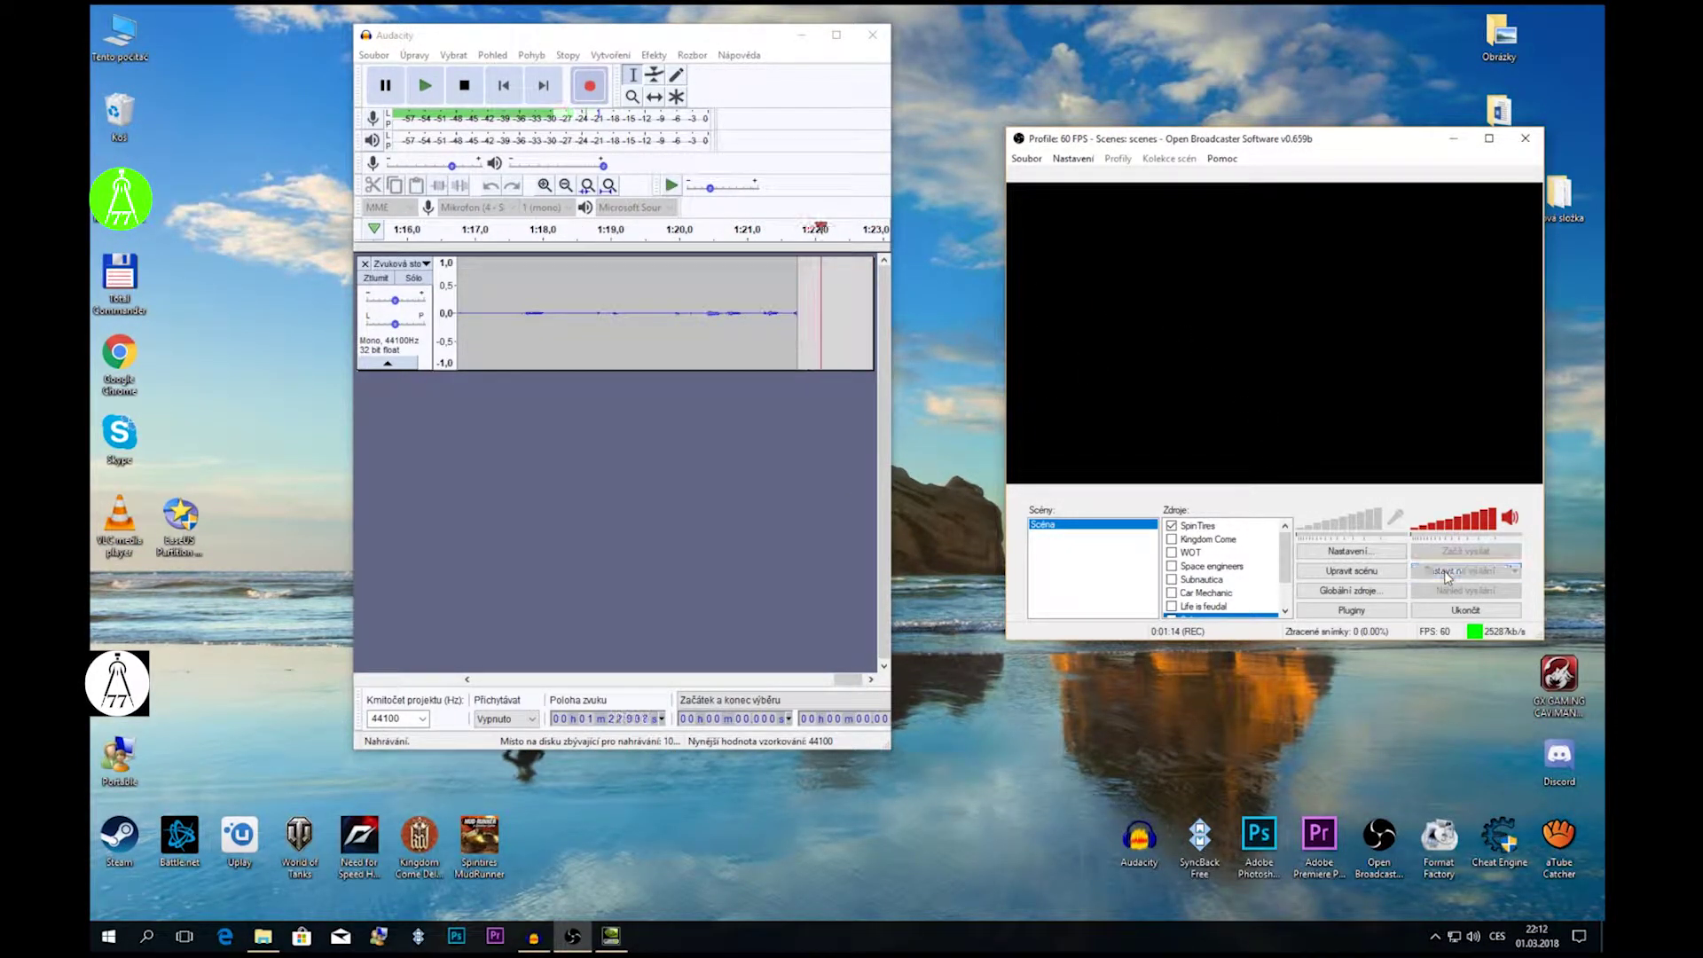
left_click(465, 87)
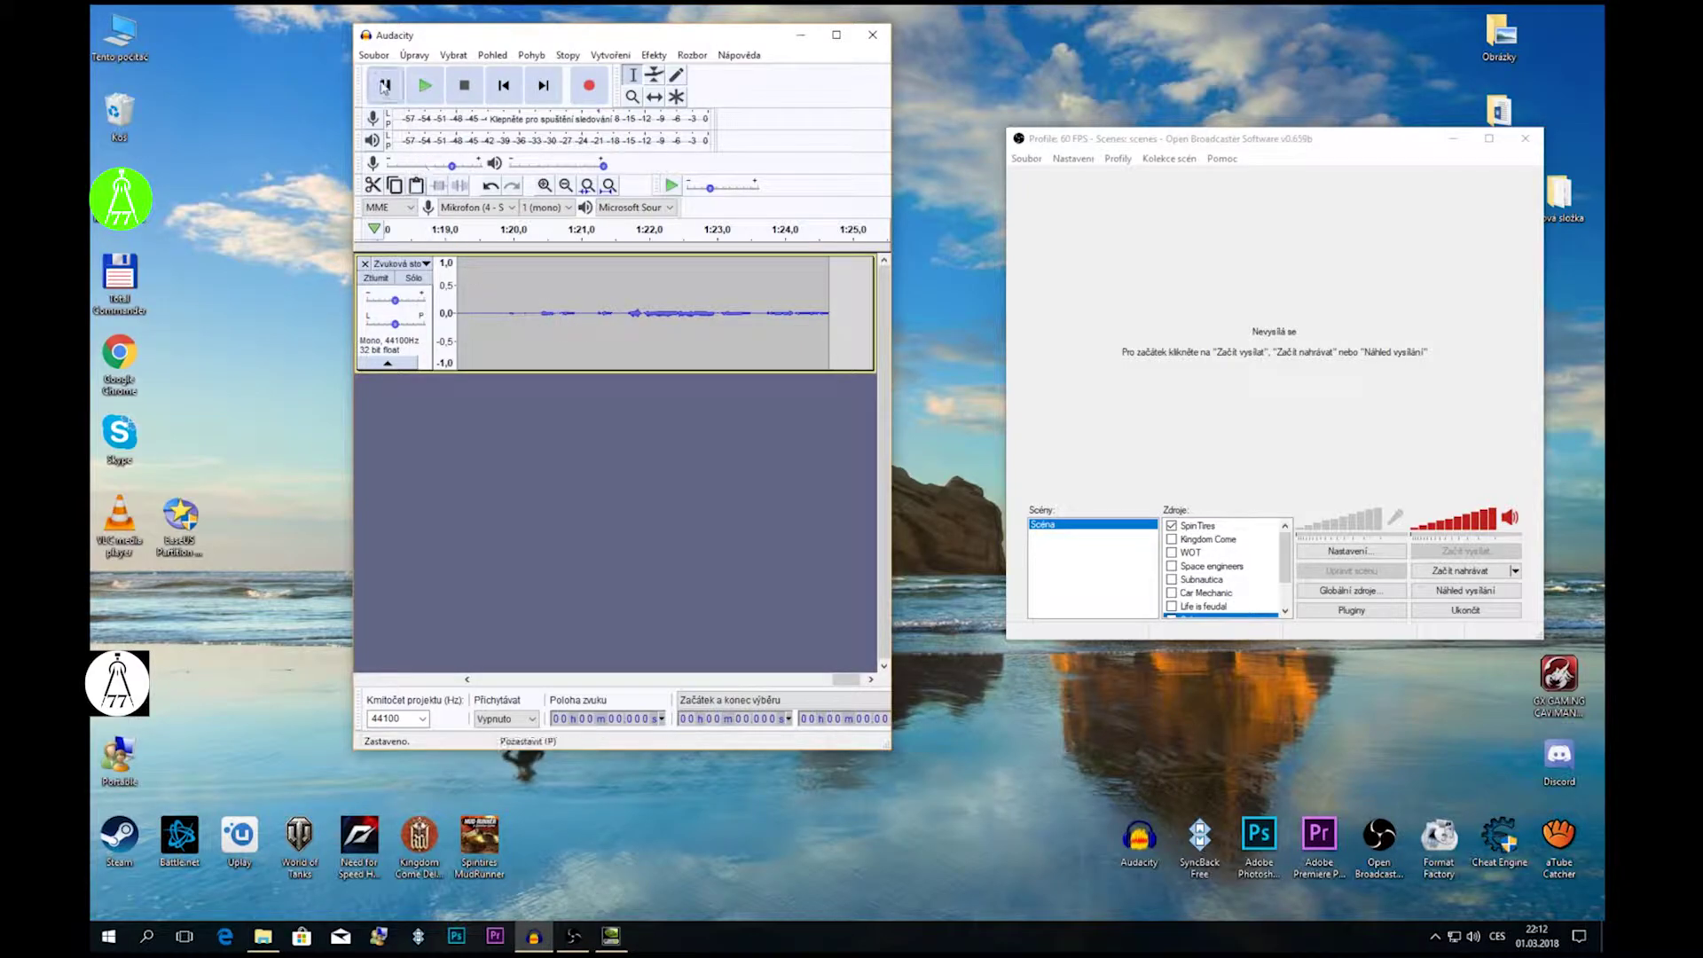
- Export the recorded voice as the 16-bit WAV file Nahravanie 2.wav in the __STREEM folder, leaving the metadata tags empty
left_click(374, 55)
mouse_move(454, 185)
left_click(678, 205)
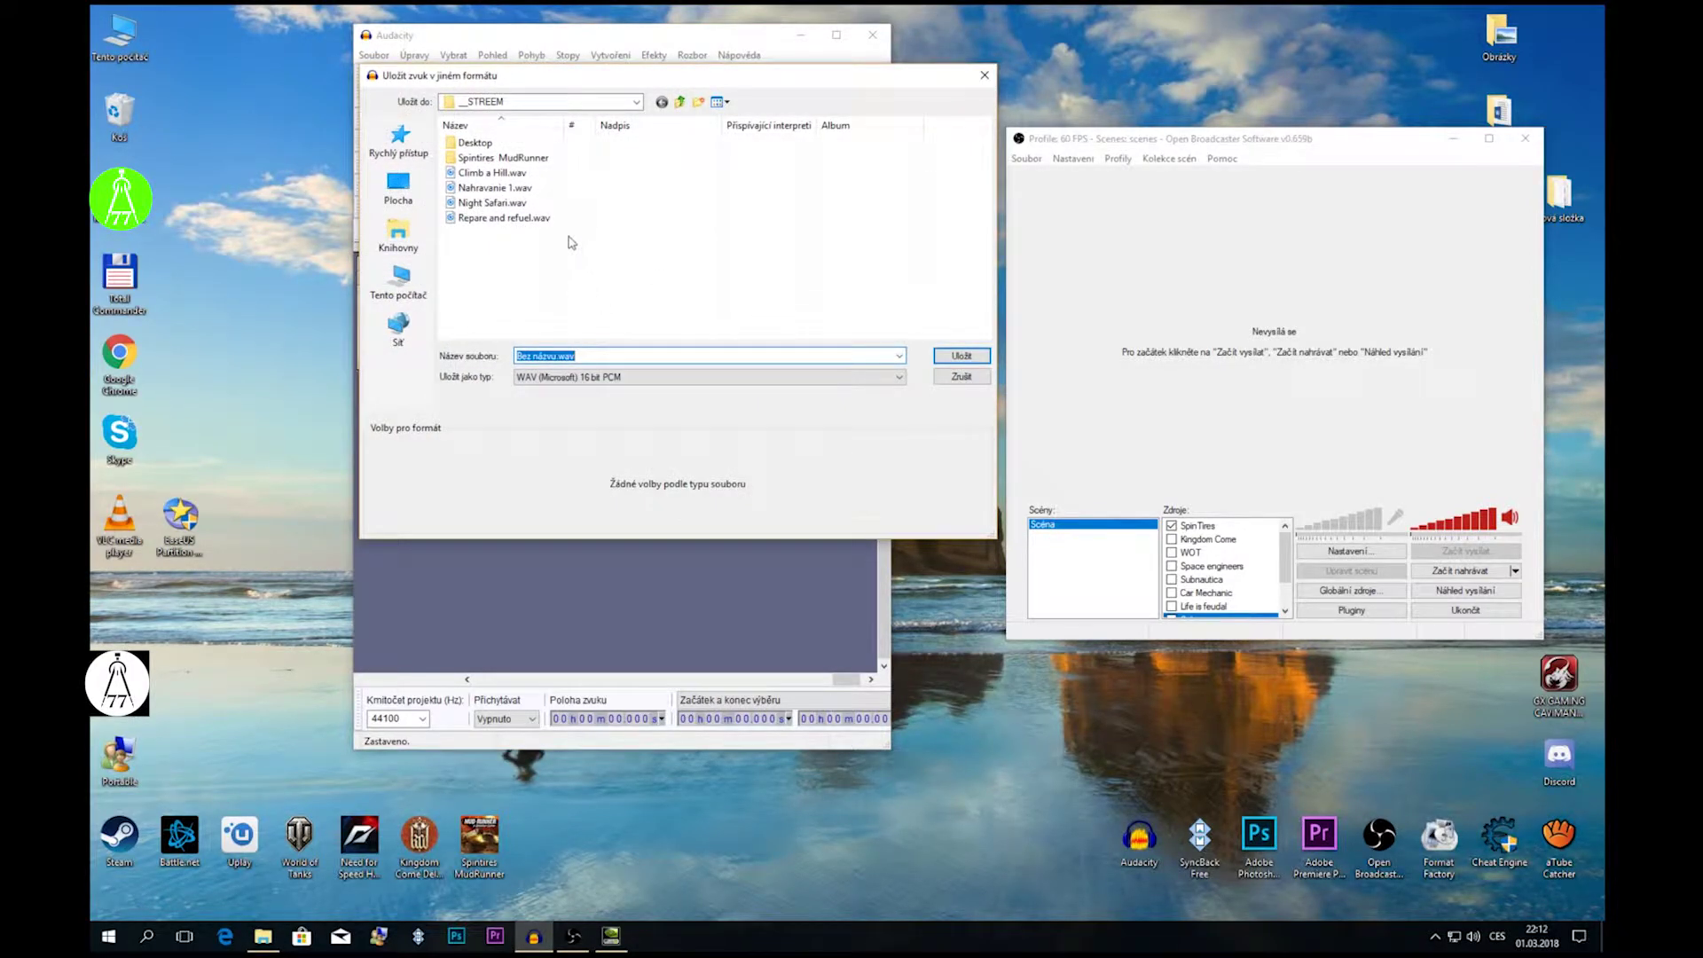
left_click(494, 187)
left_click_drag(517, 355, 635, 355)
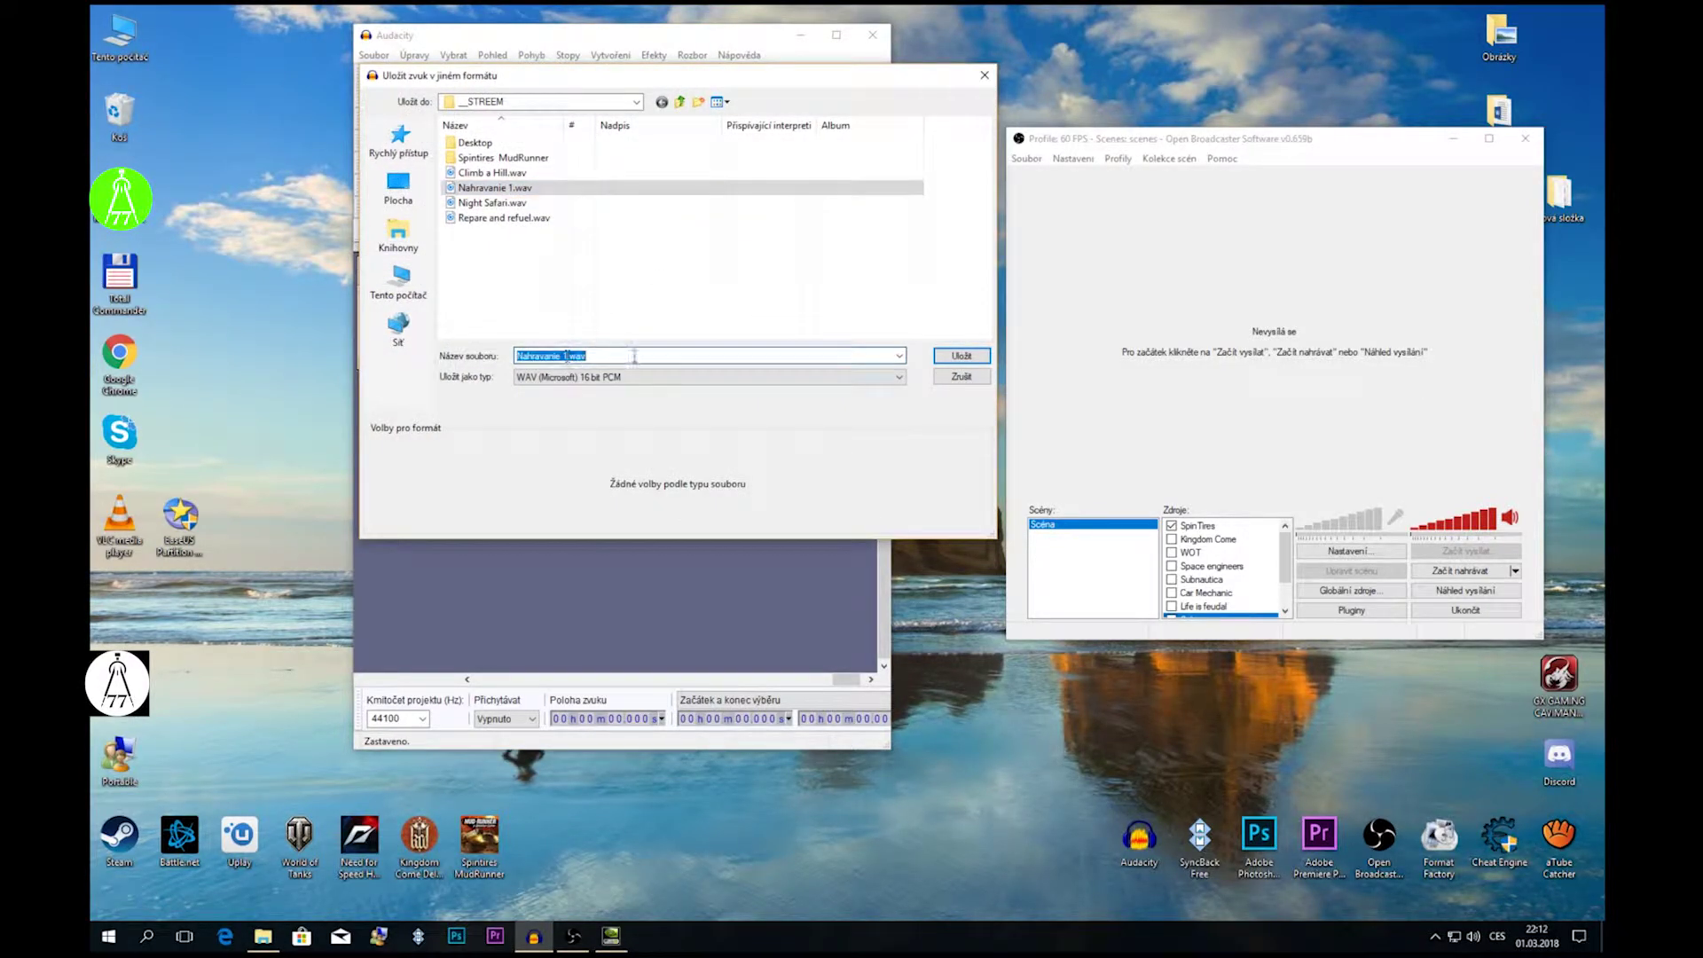
left_click(635, 356)
type("2")
key("Return")
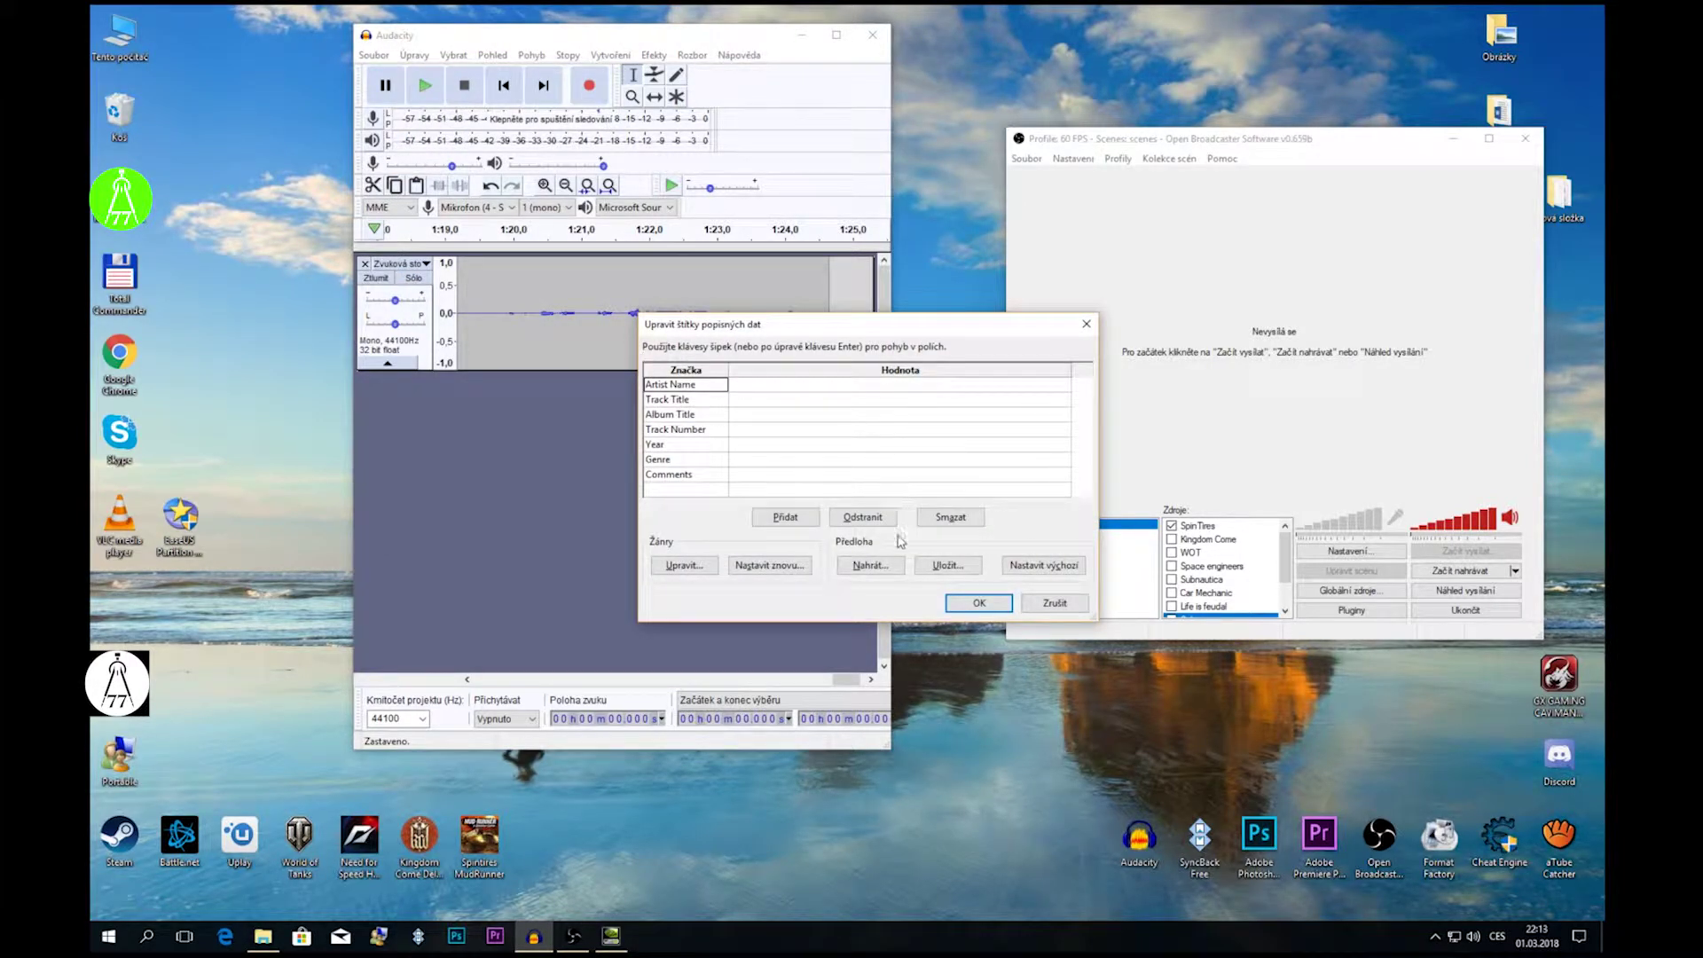
left_click(980, 604)
- Switch to File Explorer's __STREEM folder, sort the files by duration, and compare Nahravanie 2.wav with the Stream 60 FPS (02) video
left_click(262, 936)
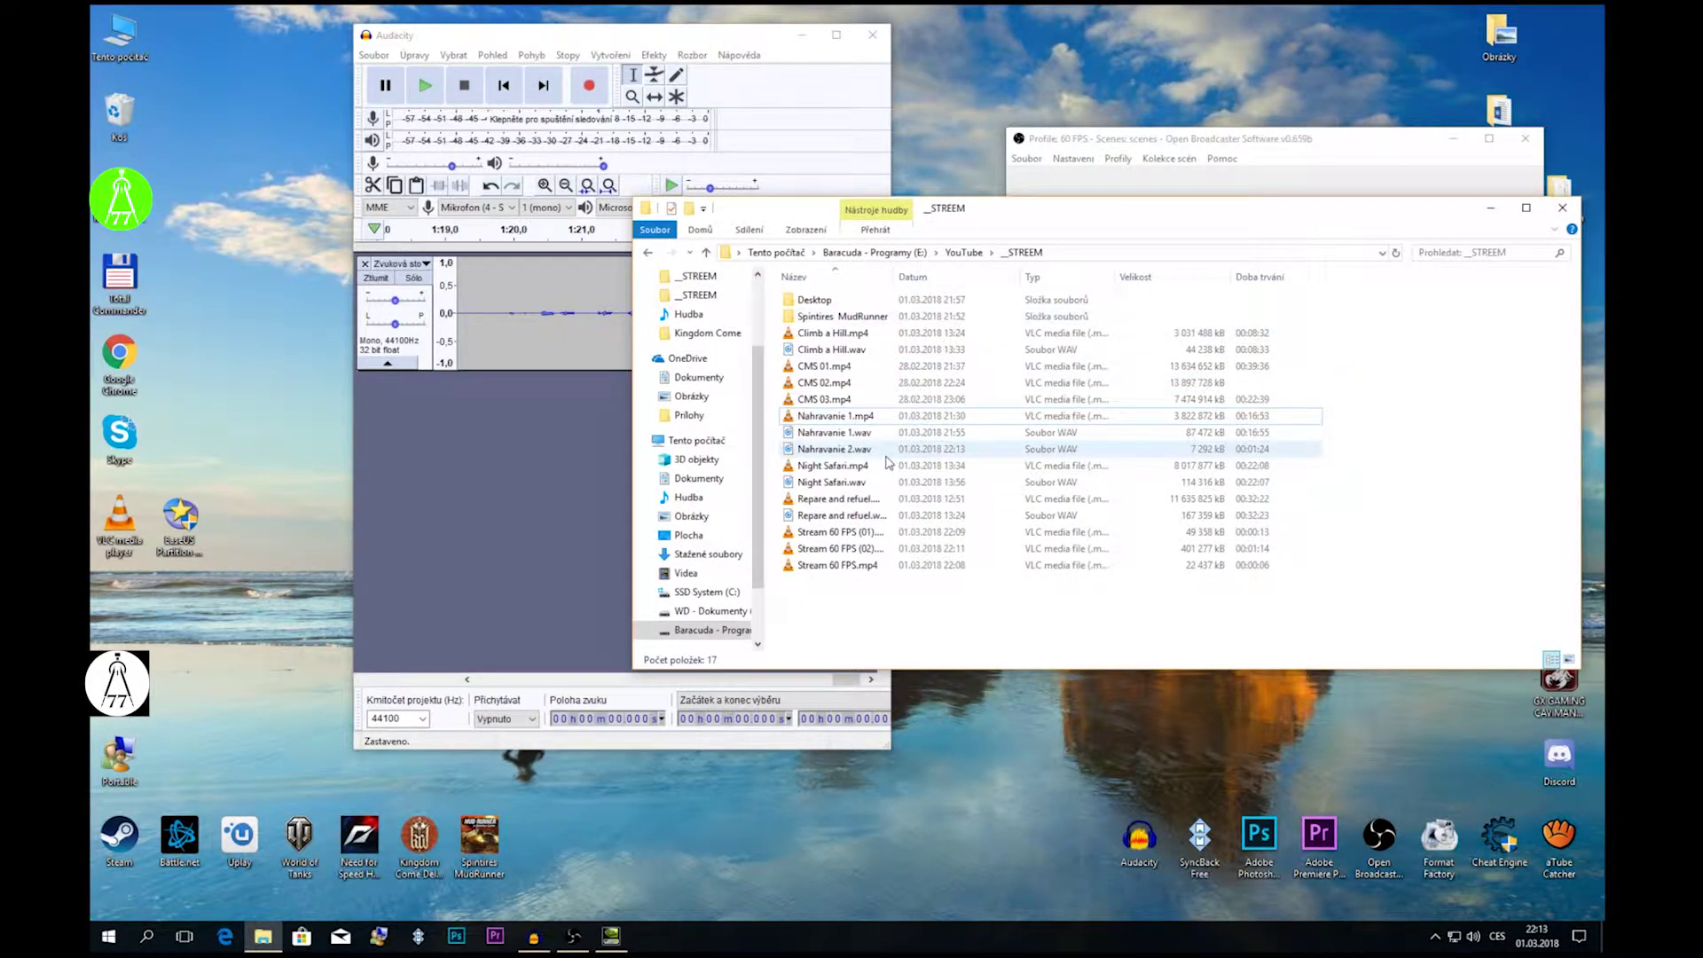
left_click(1265, 277)
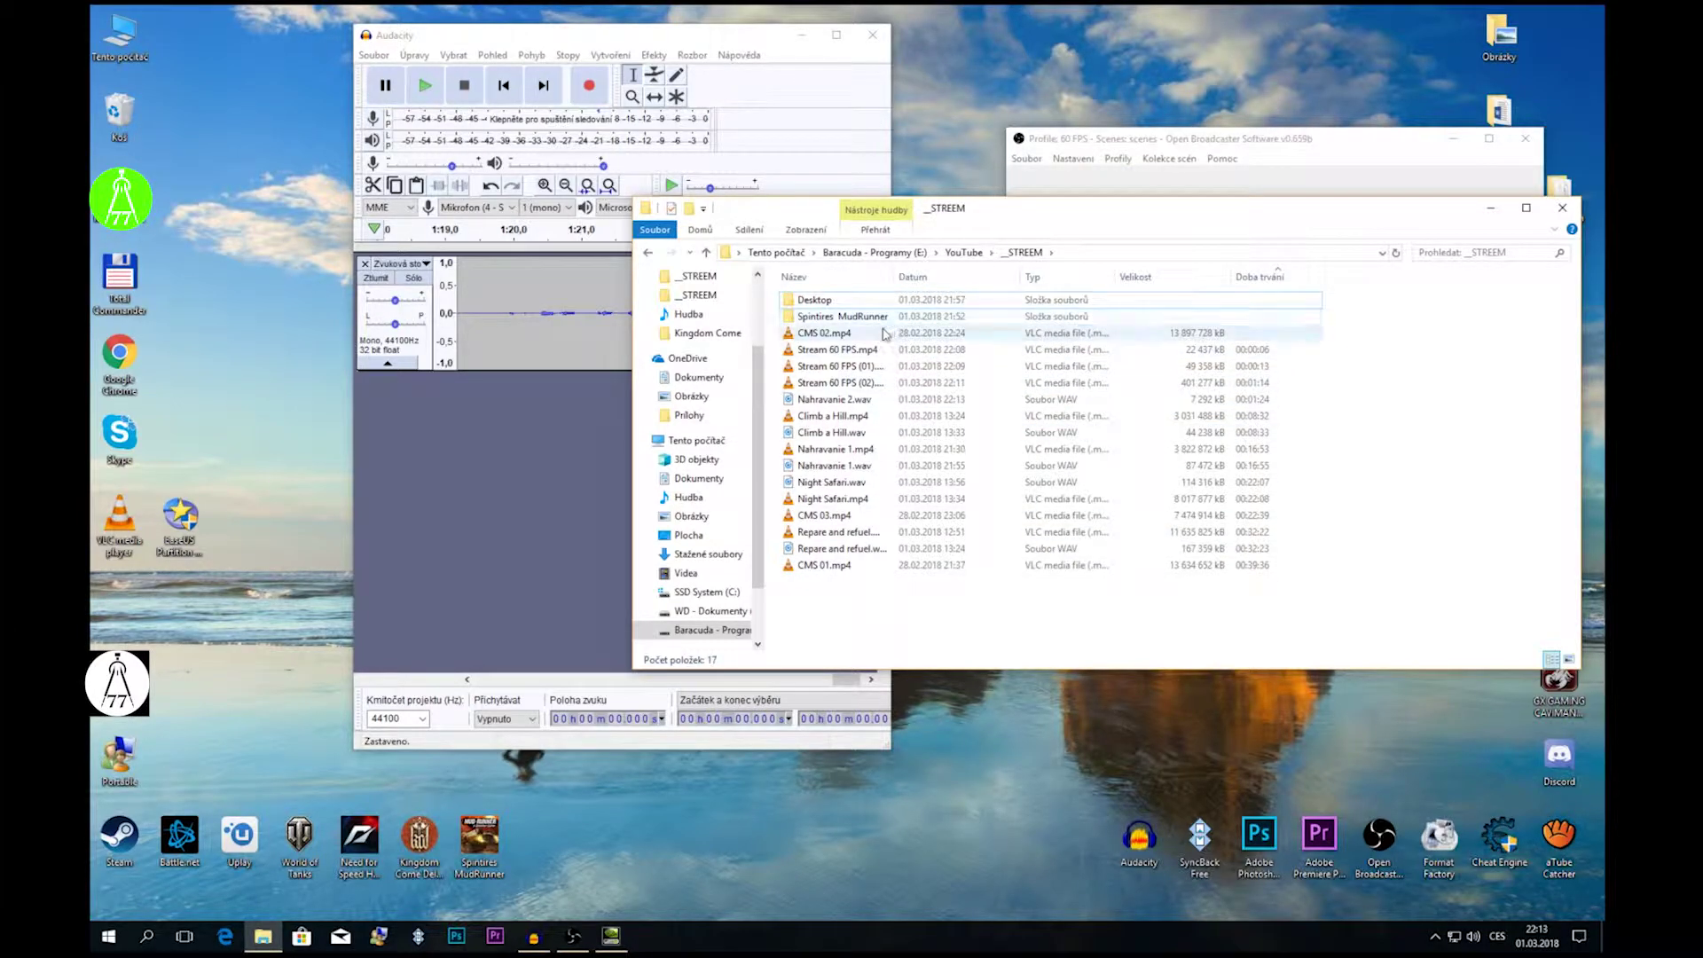
left_click(859, 401)
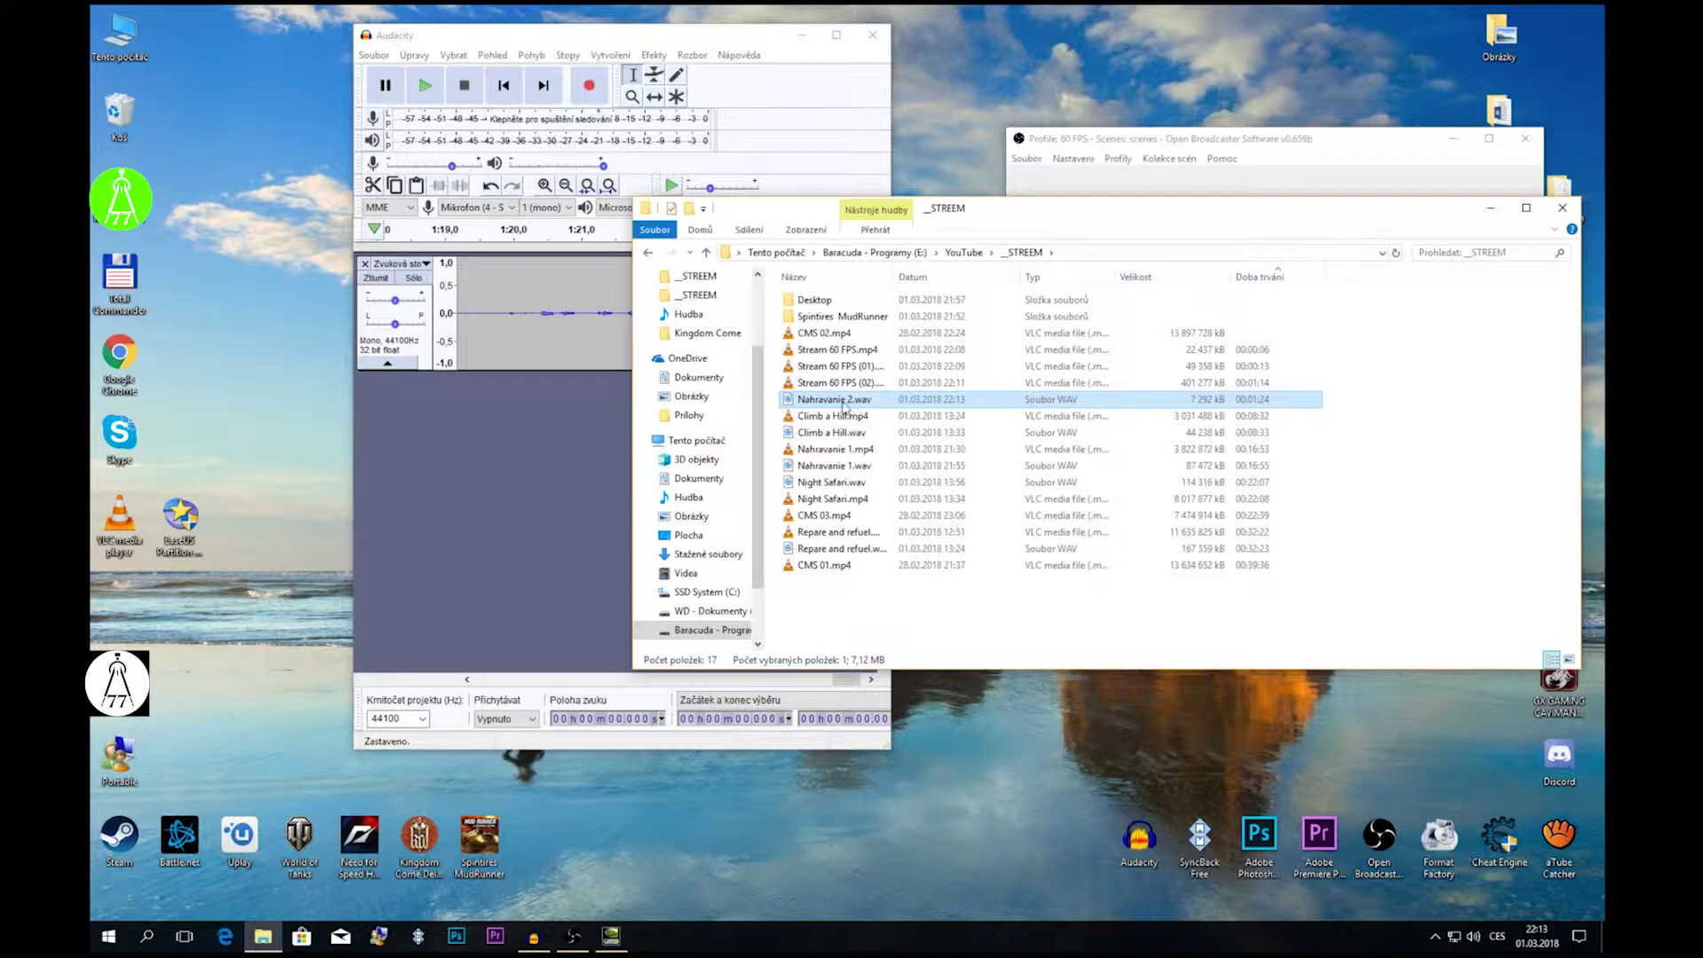
left_click(848, 401)
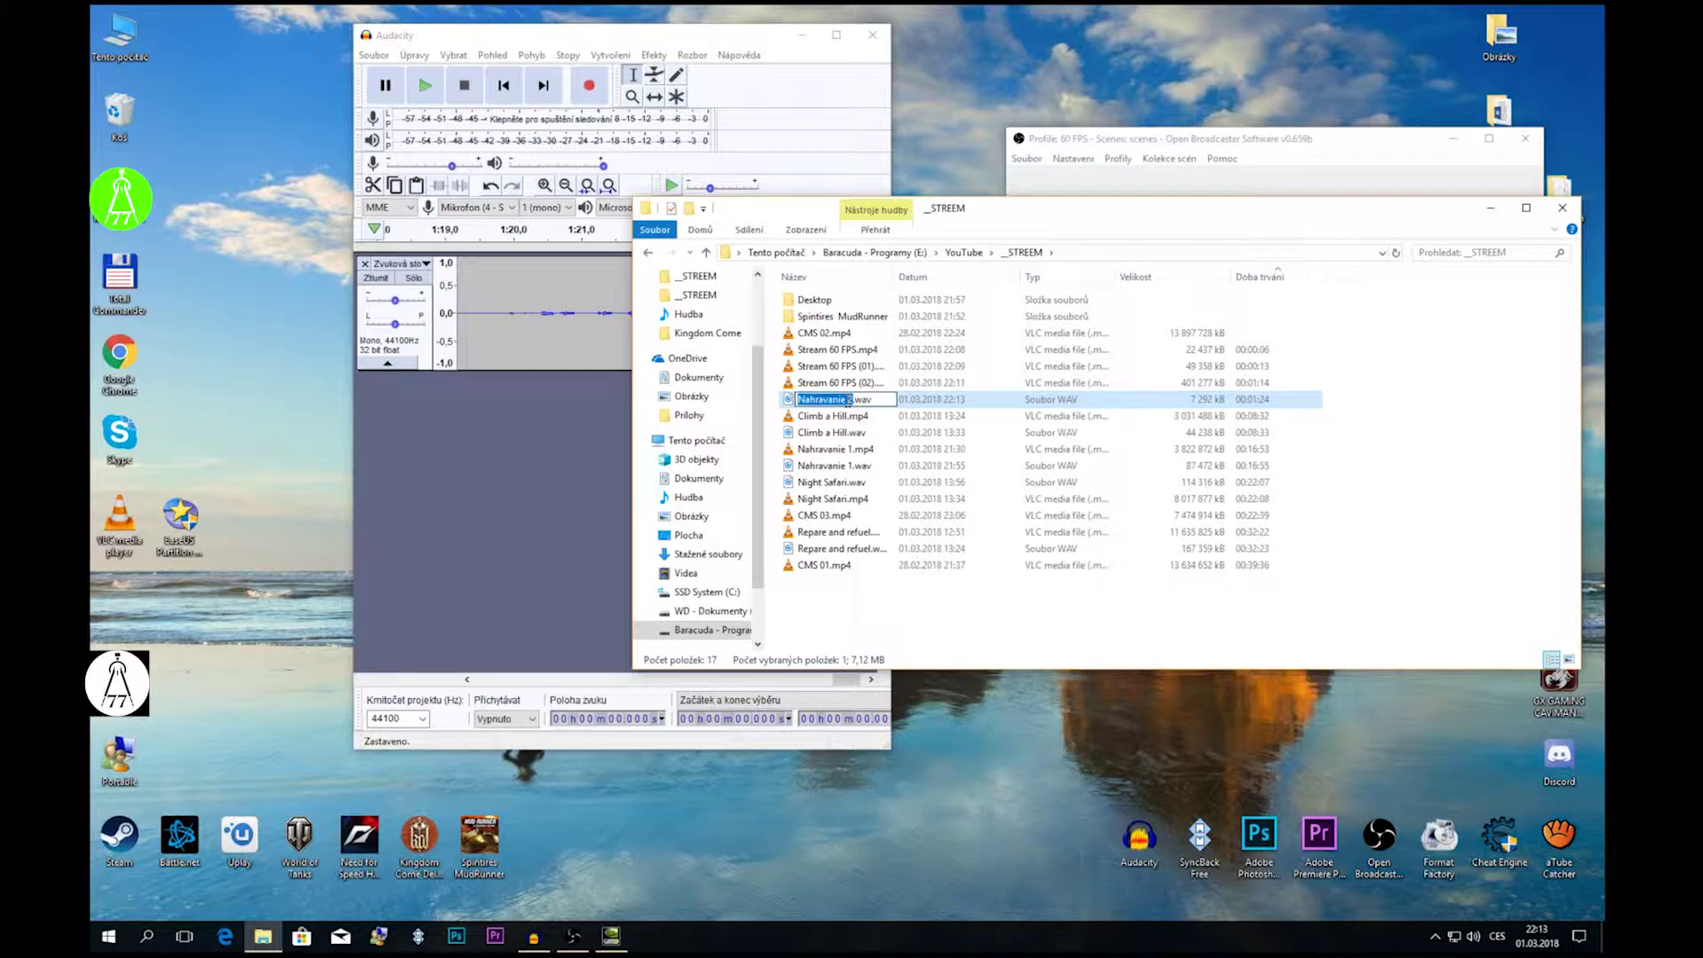
left_click(857, 385)
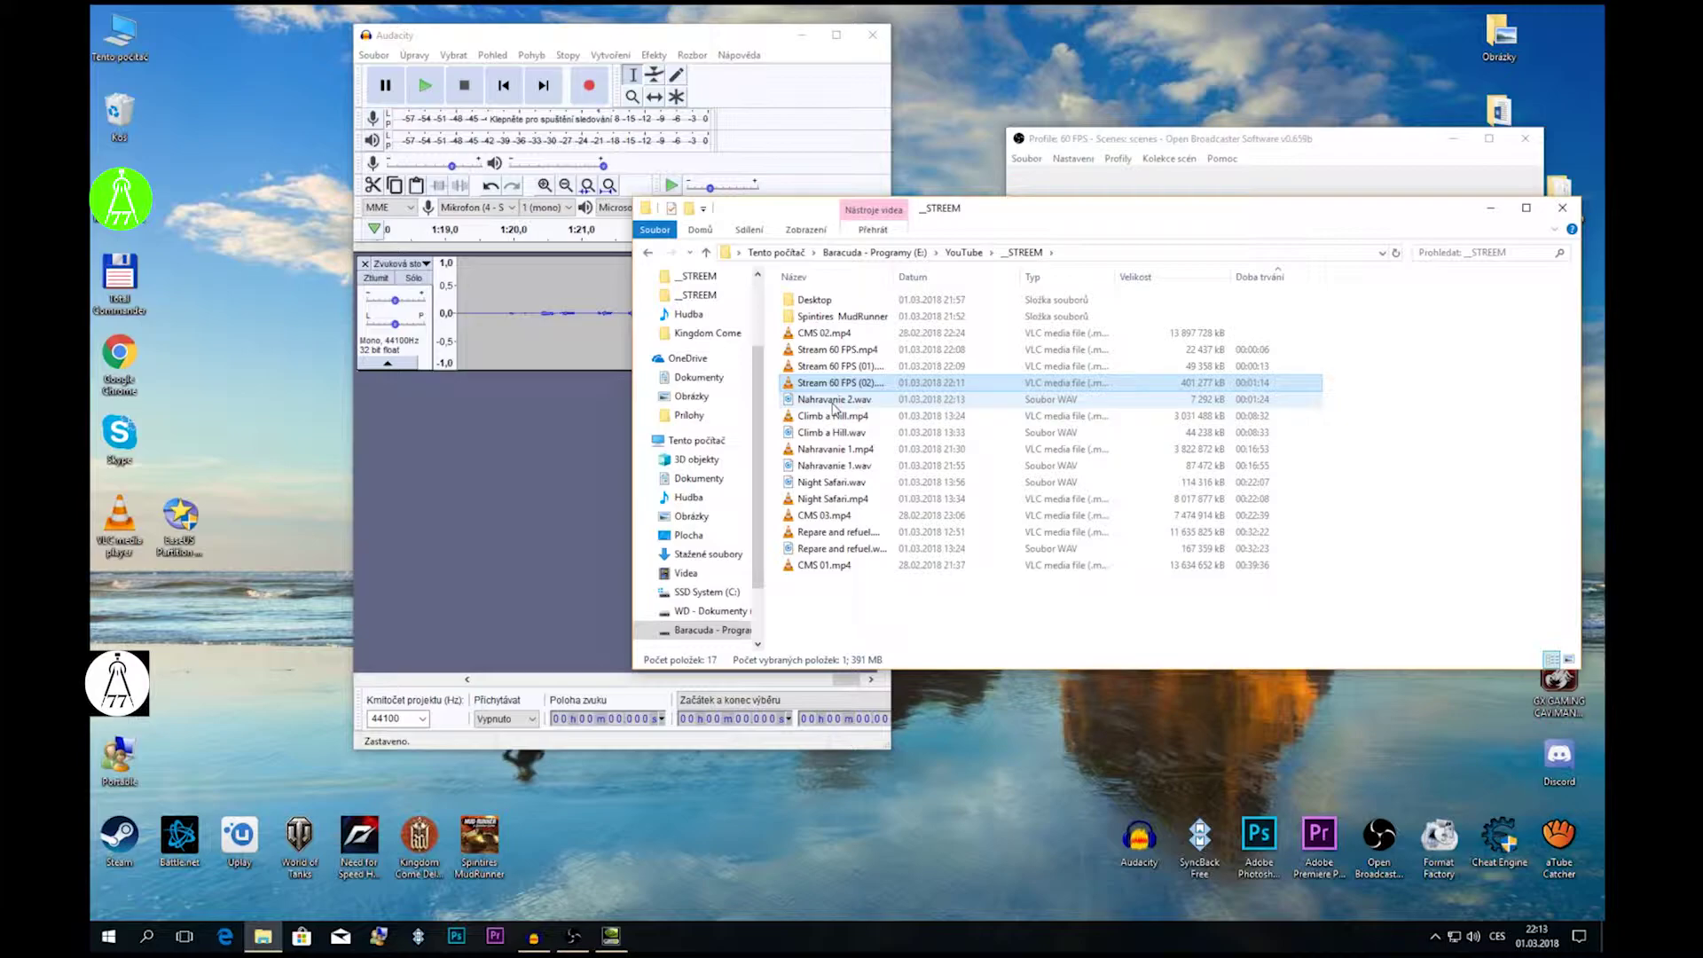
- Copy the name of Nahravanie 2.wav and rename the Stream 60 FPS (02) video to Nahravanie 2
left_click(825, 403)
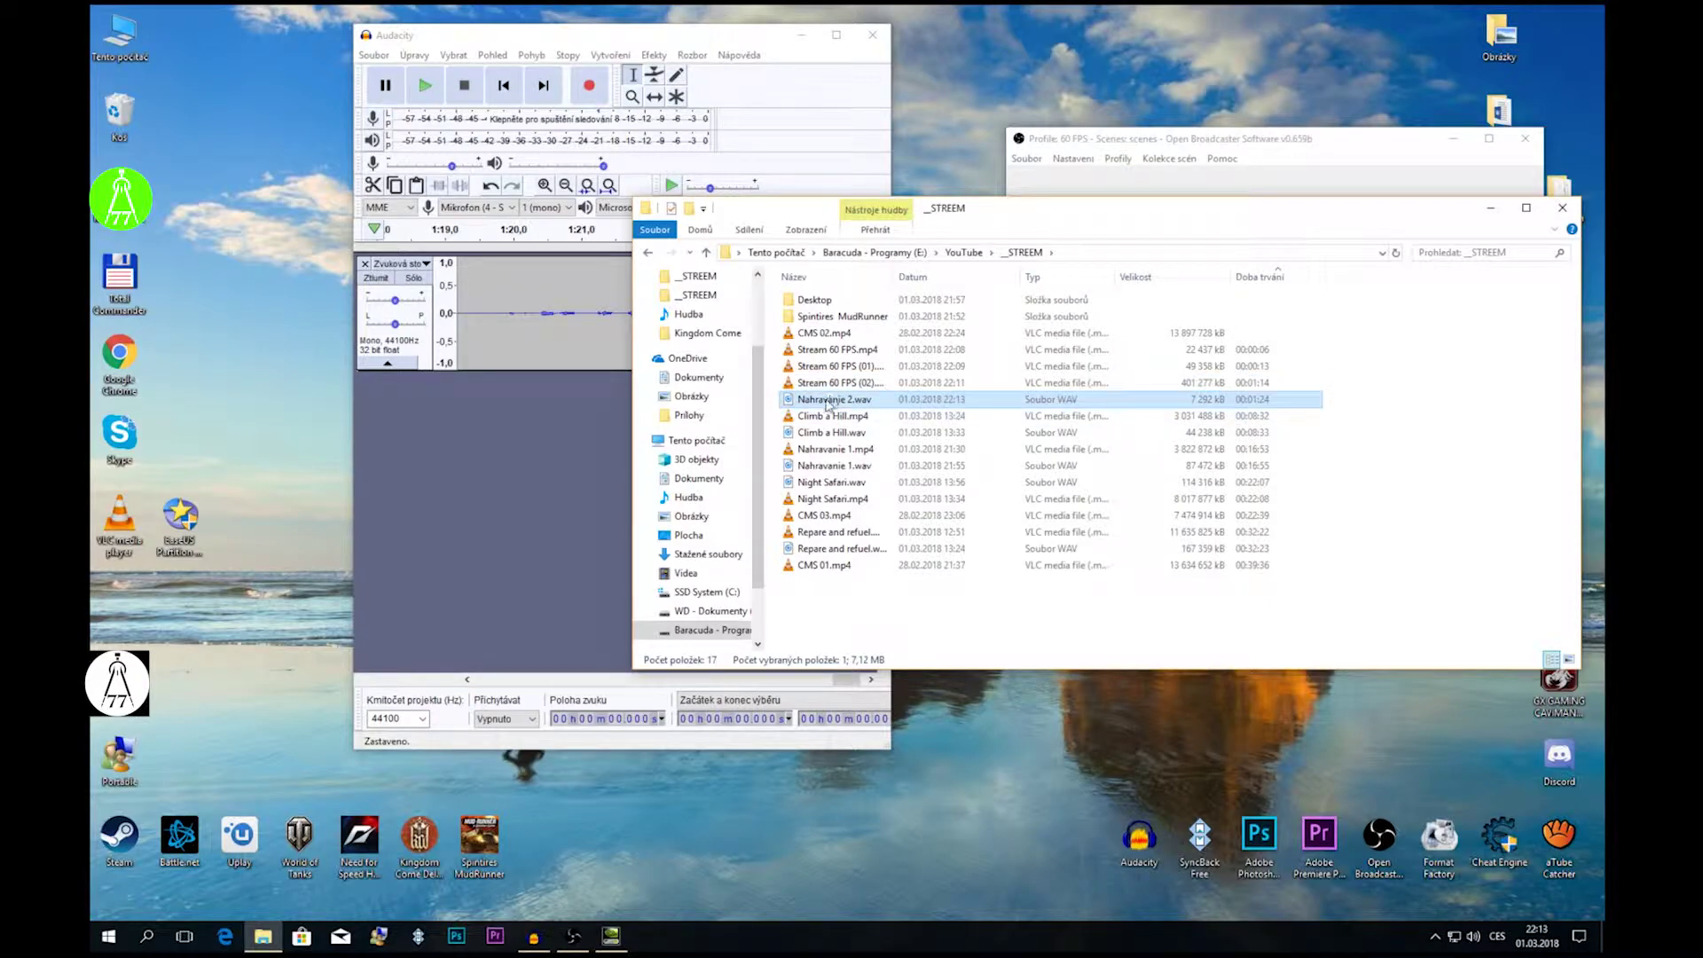
left_click(818, 407)
key("ctrl+c")
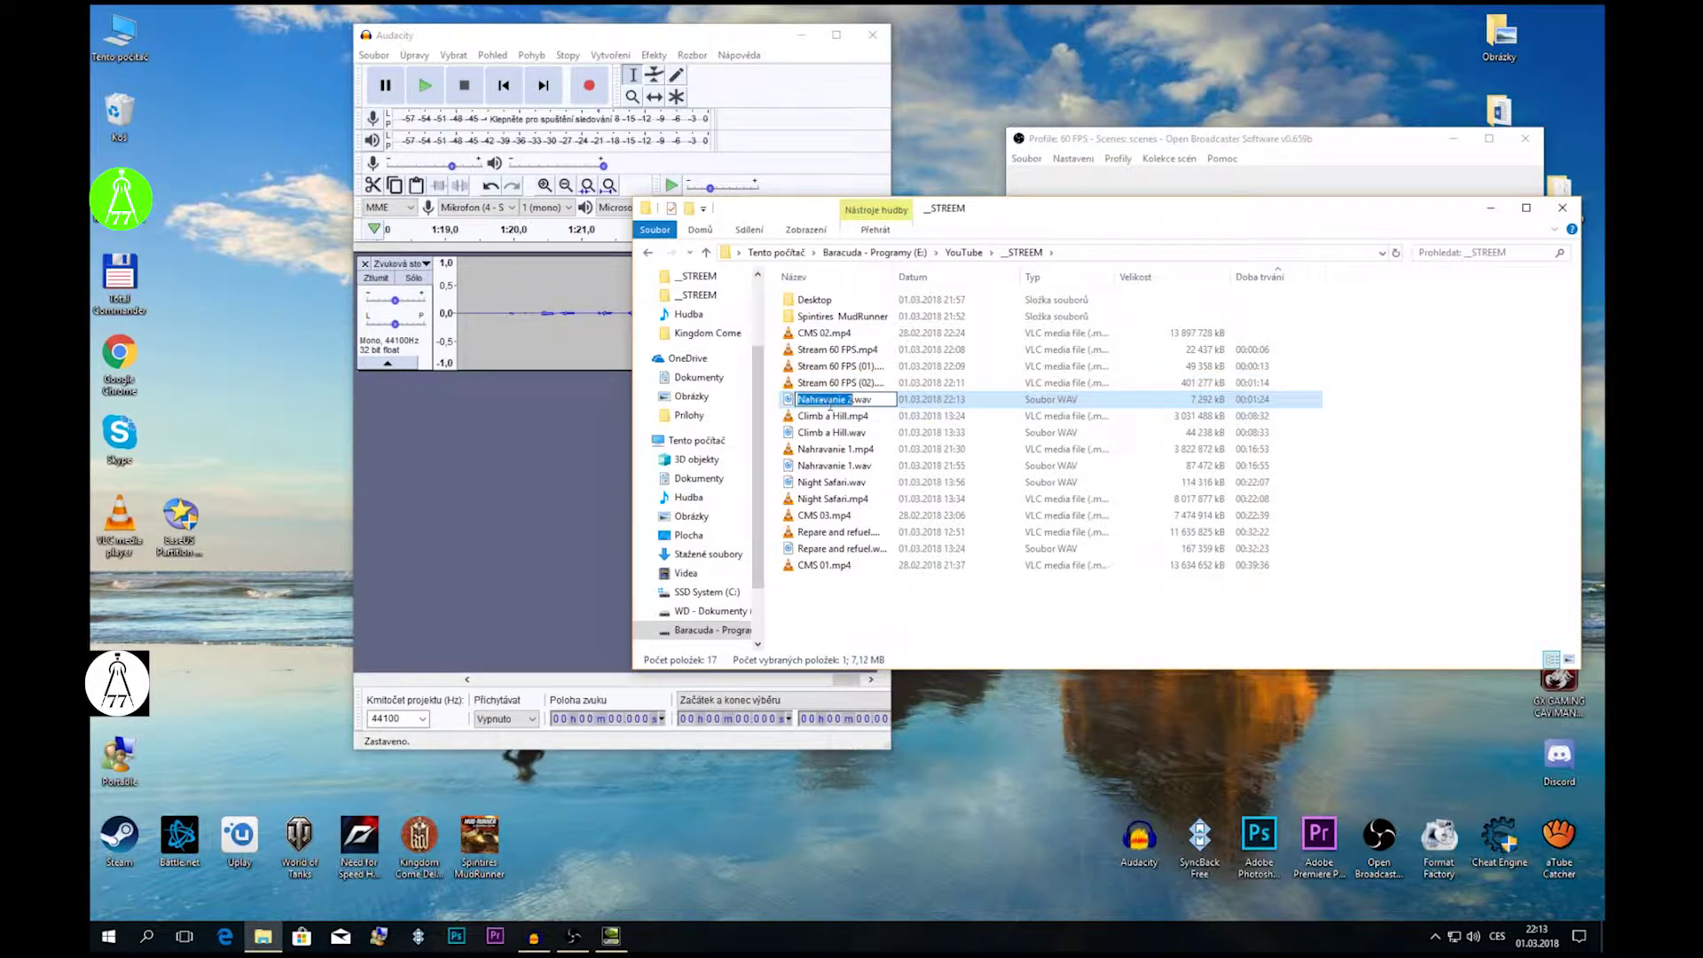
left_click(834, 387)
left_click(824, 384)
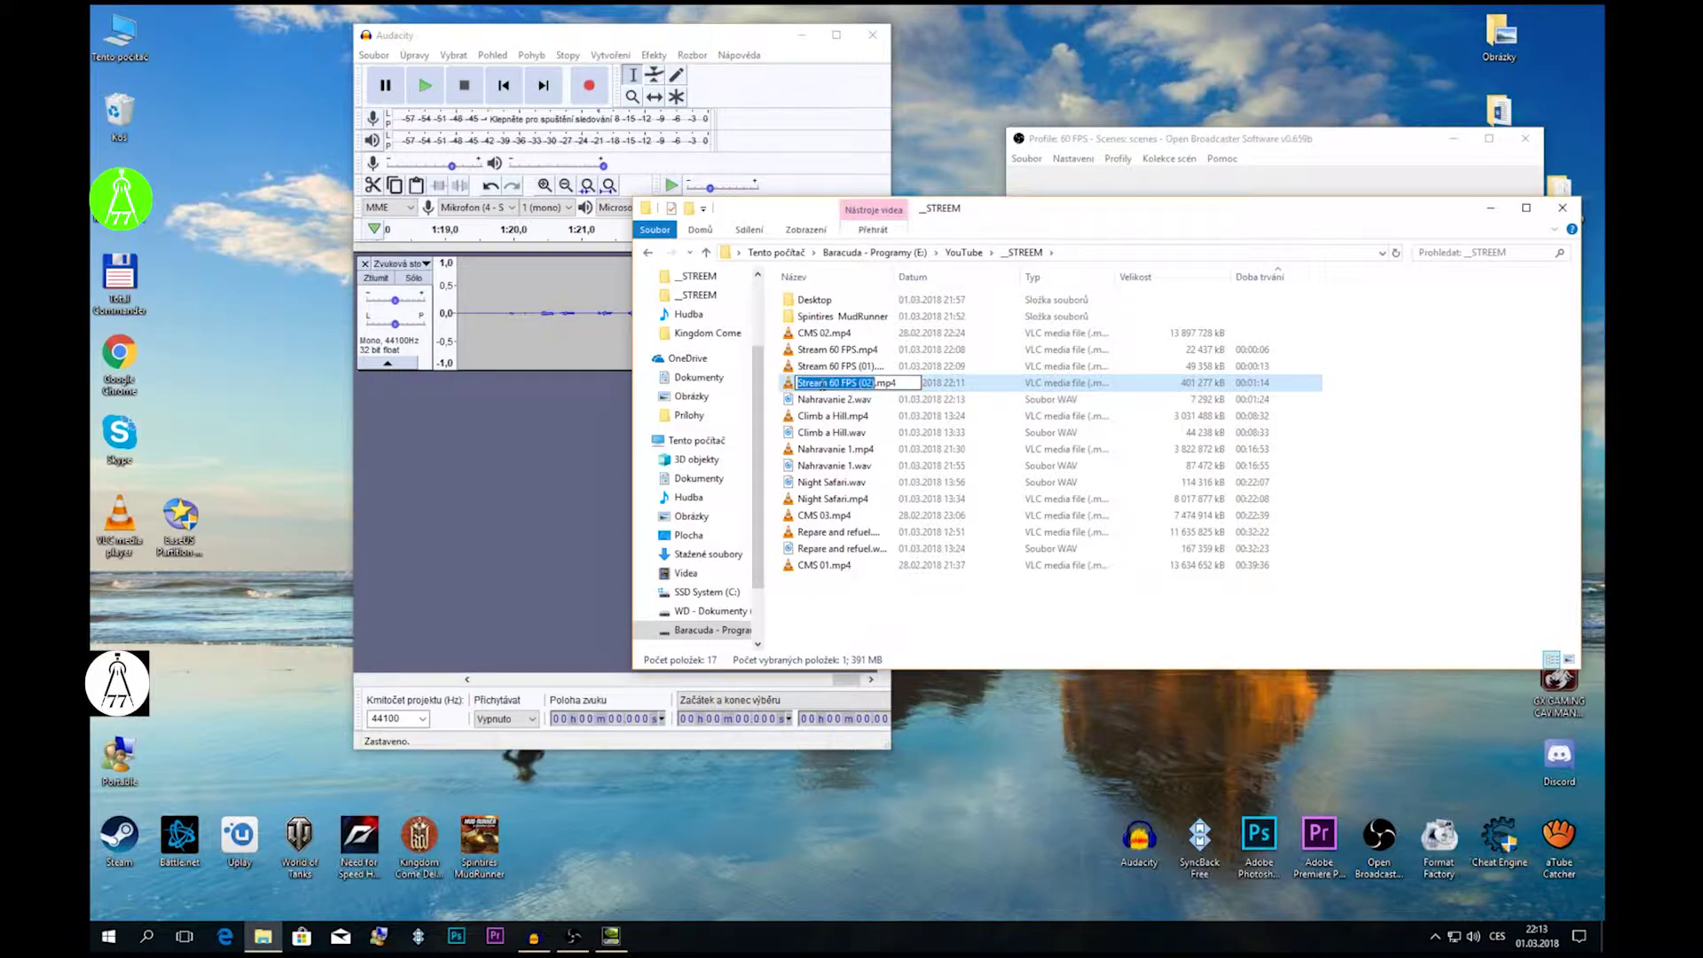
key("ctrl+v")
left_click(1115, 613)
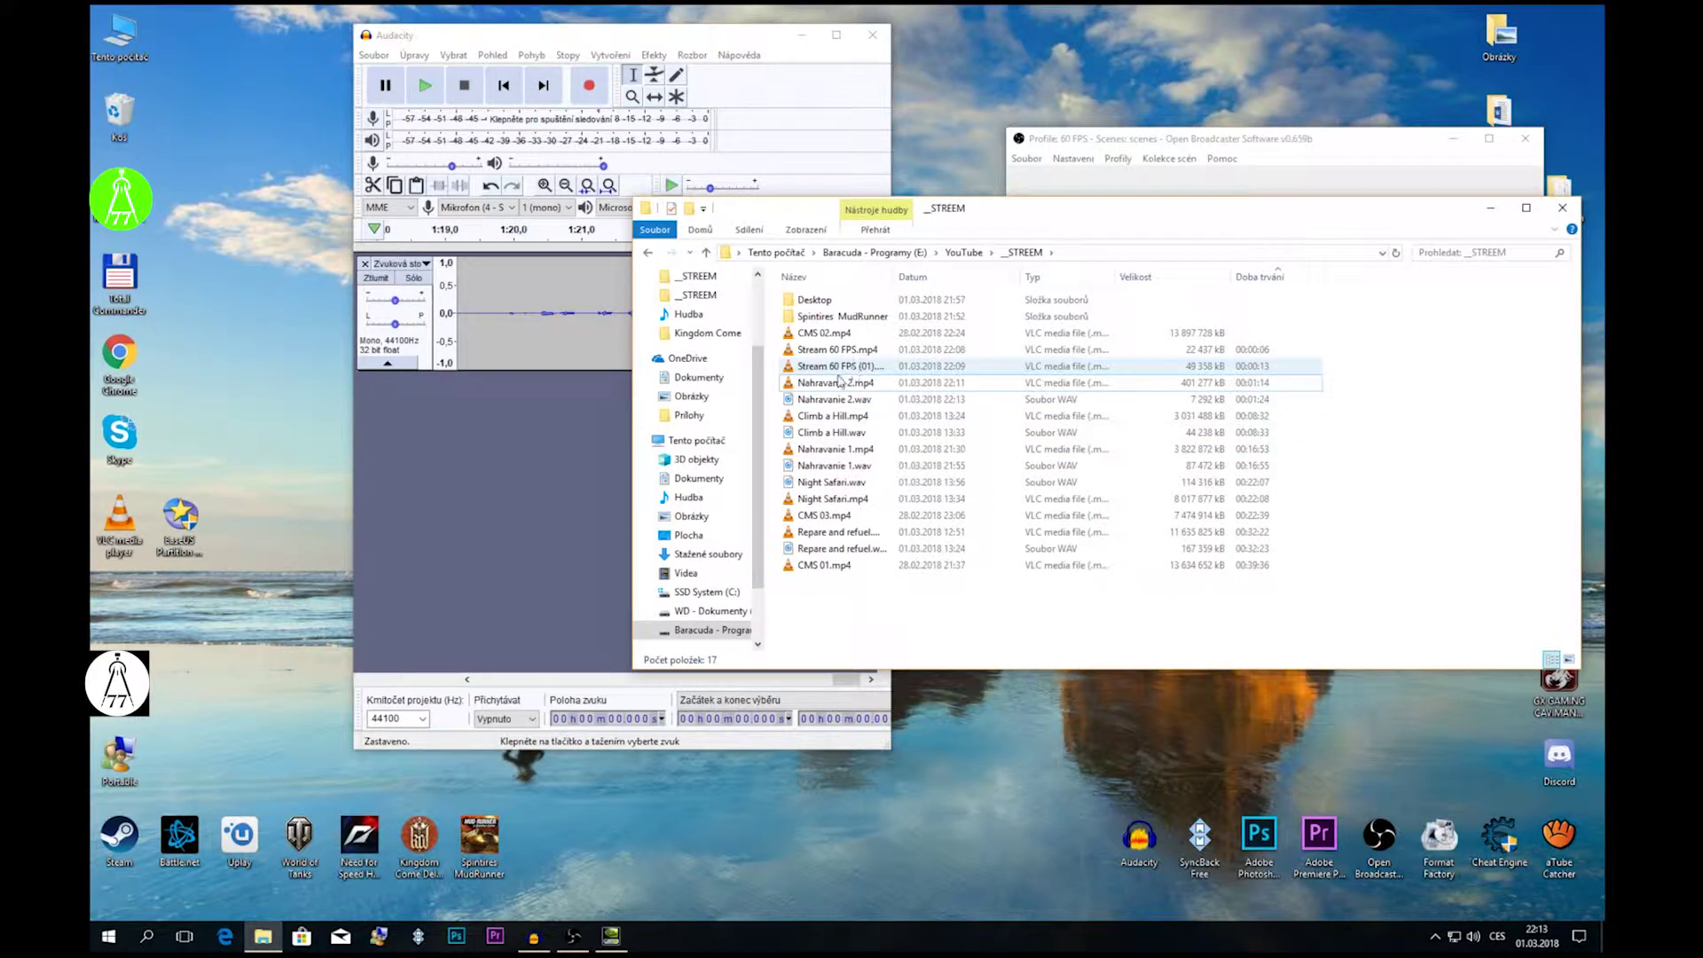
- Rename the Nahravanie 2.mp4 video to Nahravanie Ukazka
left_click(832, 390)
left_click(850, 382)
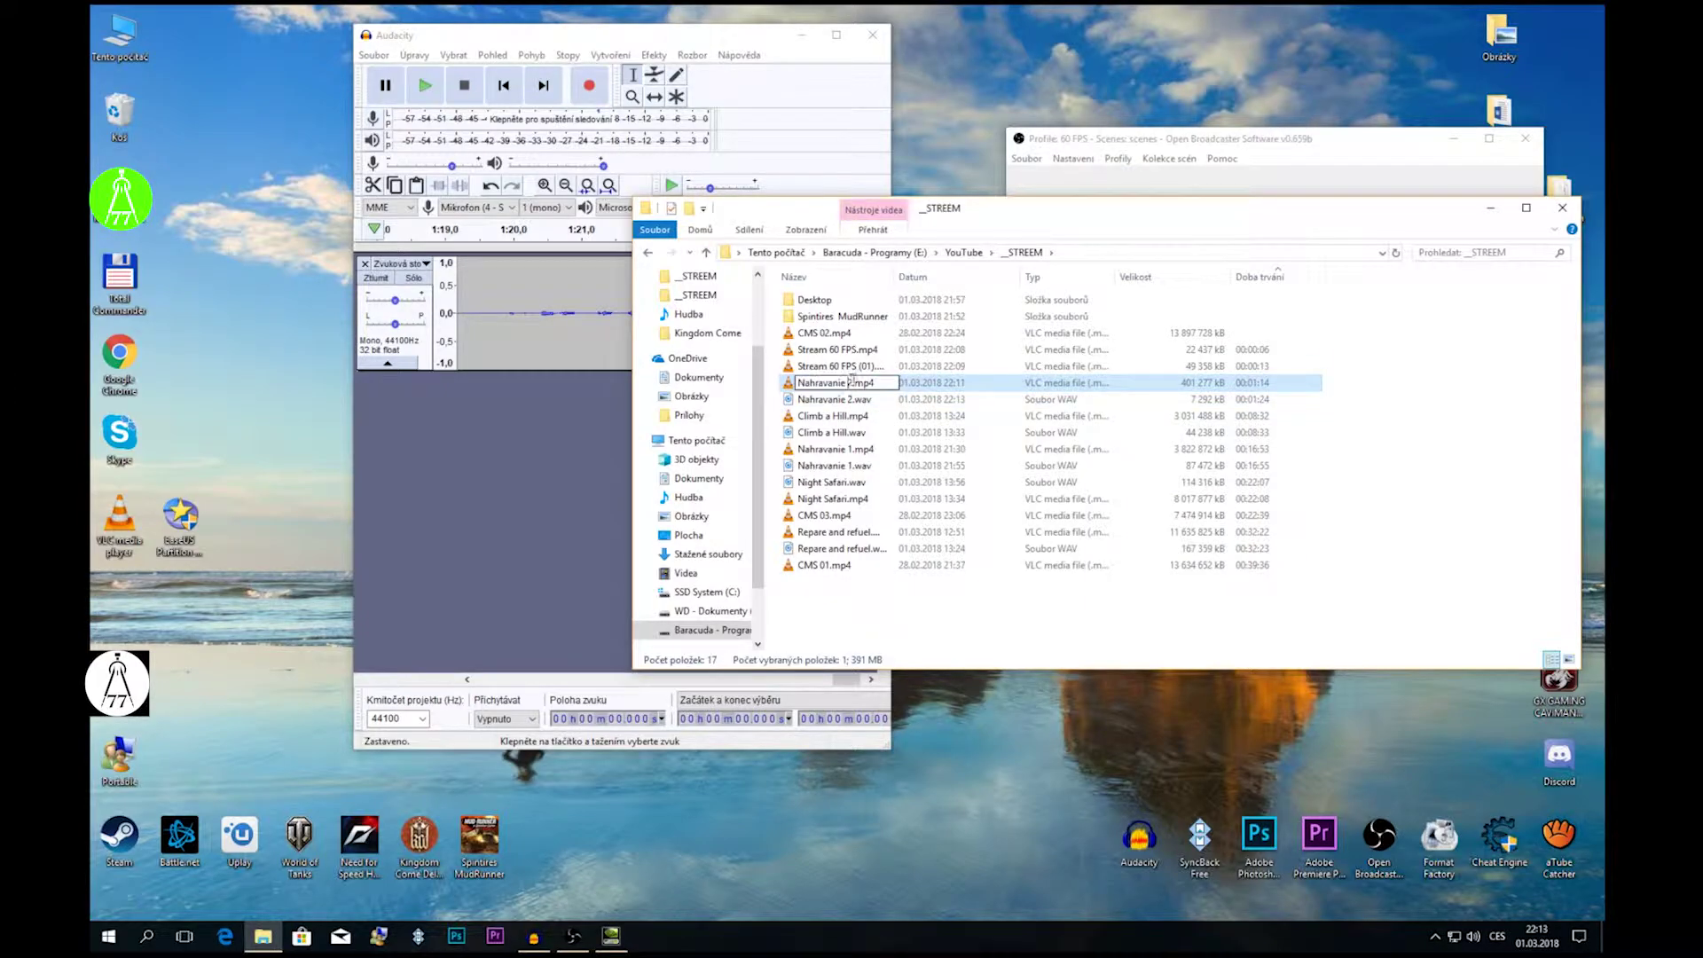
left_click_drag(853, 382, 839, 382)
type("ayka")
- Copy the video's name Nahravanie Ukazka and give the same name to Nahravanie 2.wav
left_click_drag(876, 383, 797, 384)
key("ctrl+c")
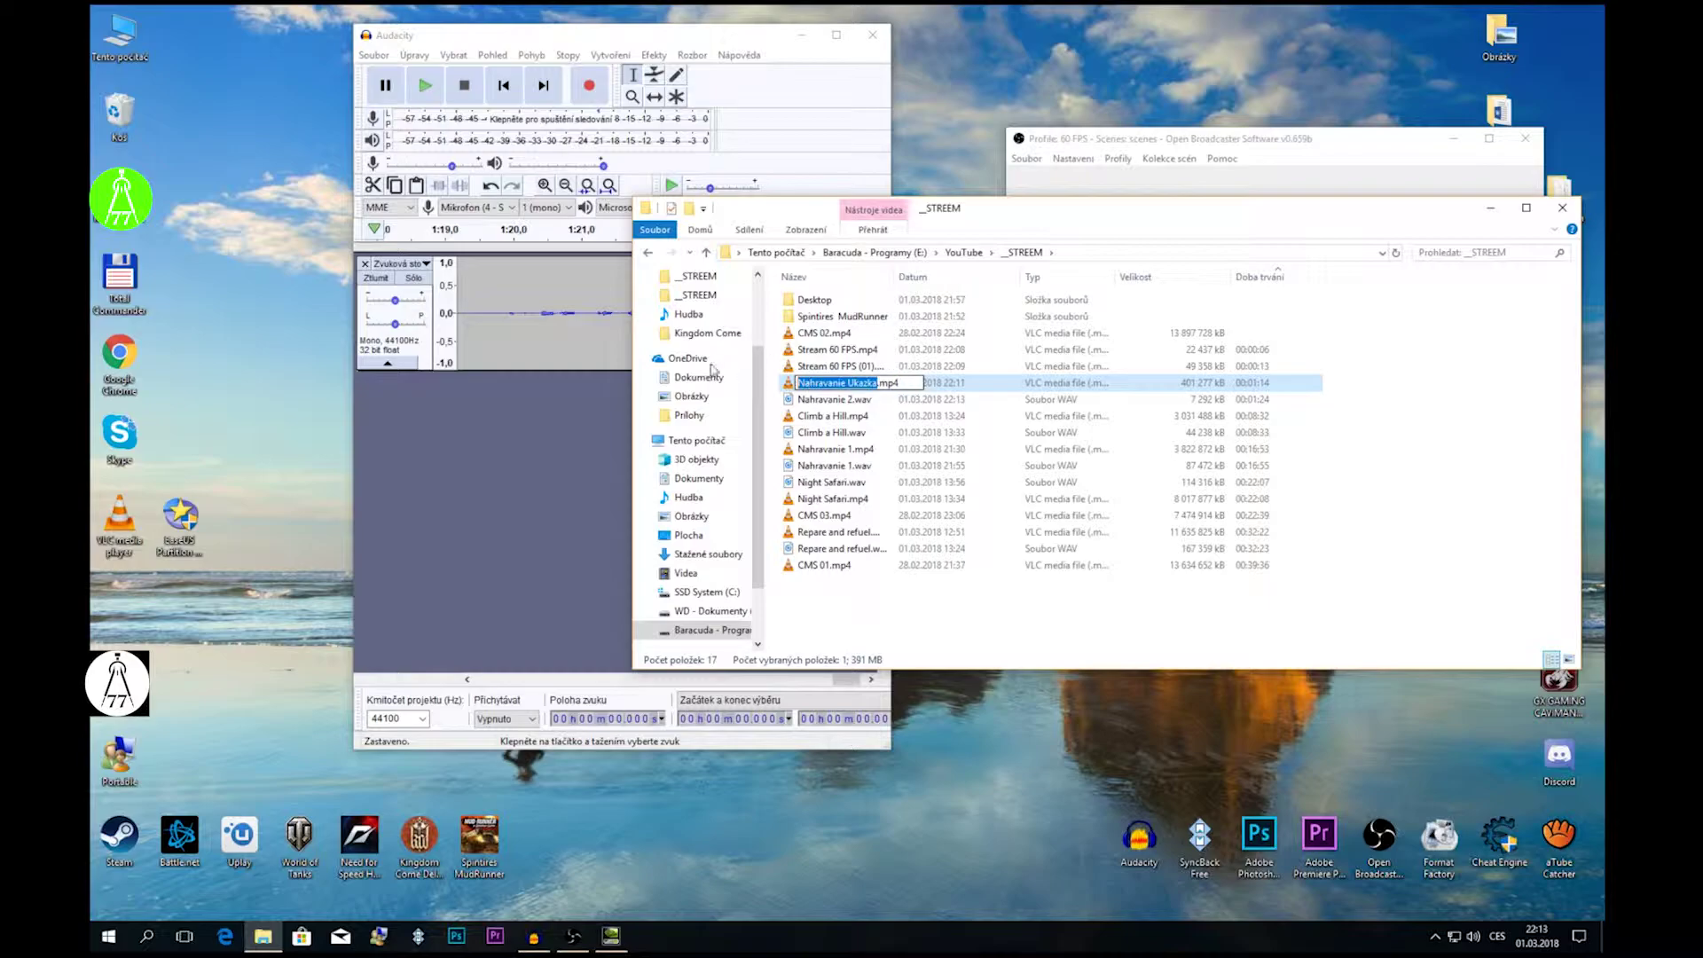
left_click(810, 401)
left_click(837, 401)
key("ctrl+v")
key("Return")
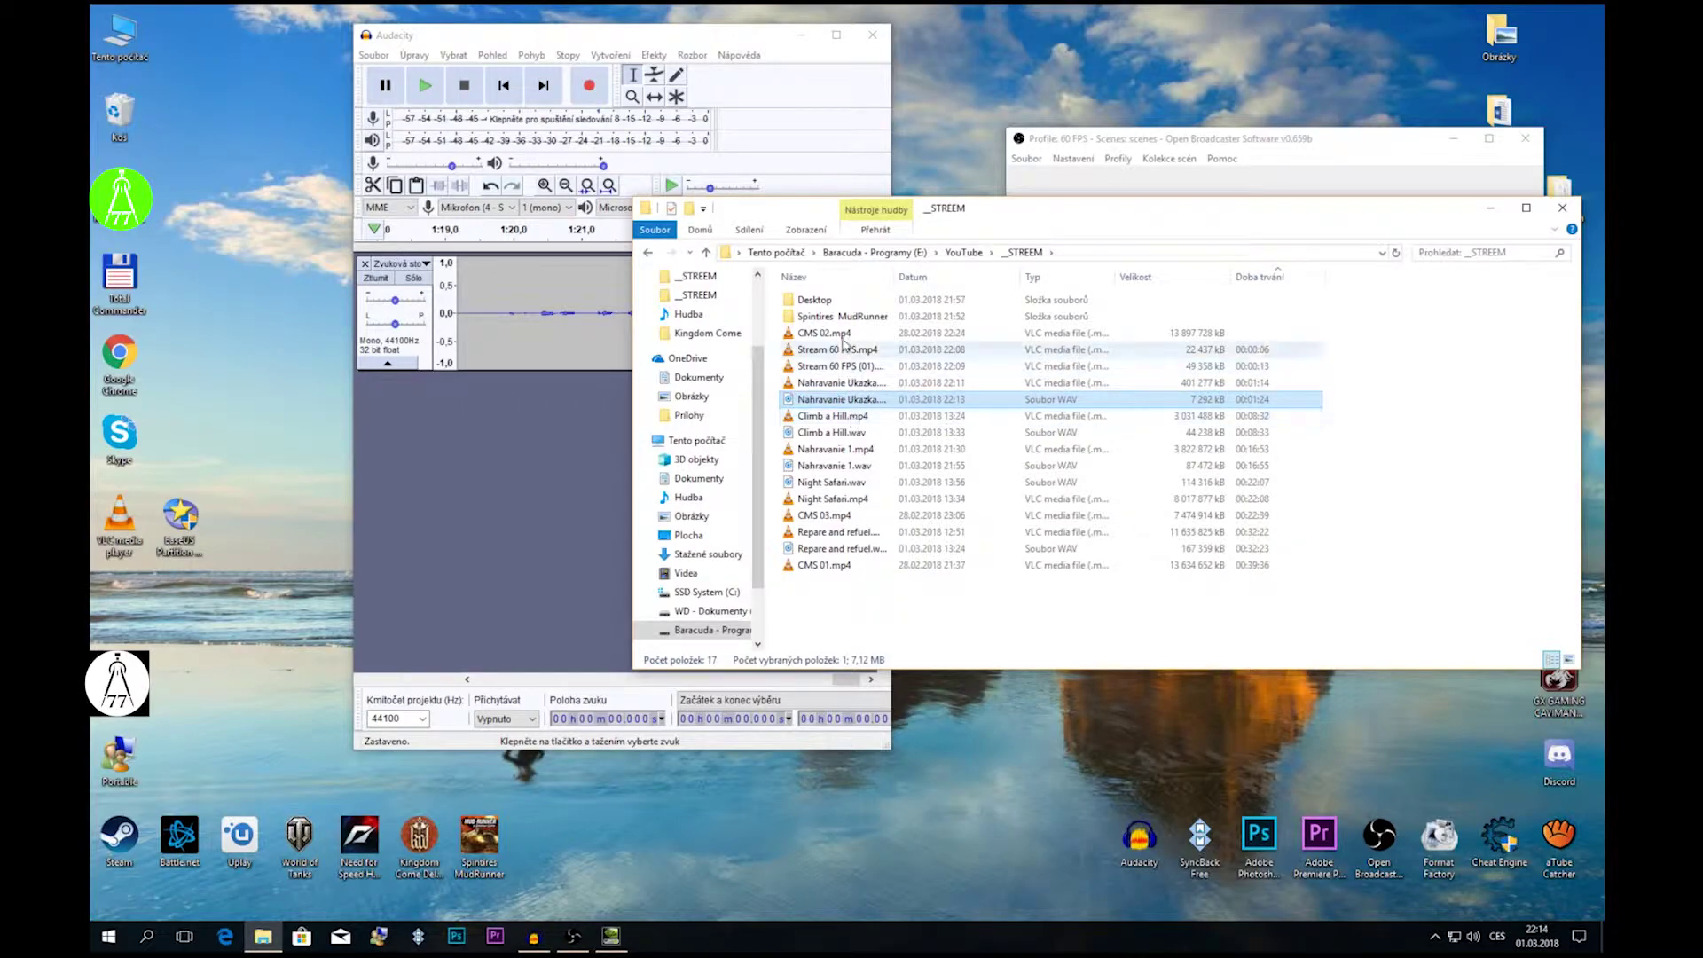
- Check the Desktop subfolder's contents, then return to __STREEM and move and minimize the File Explorer window
double_click(826, 302)
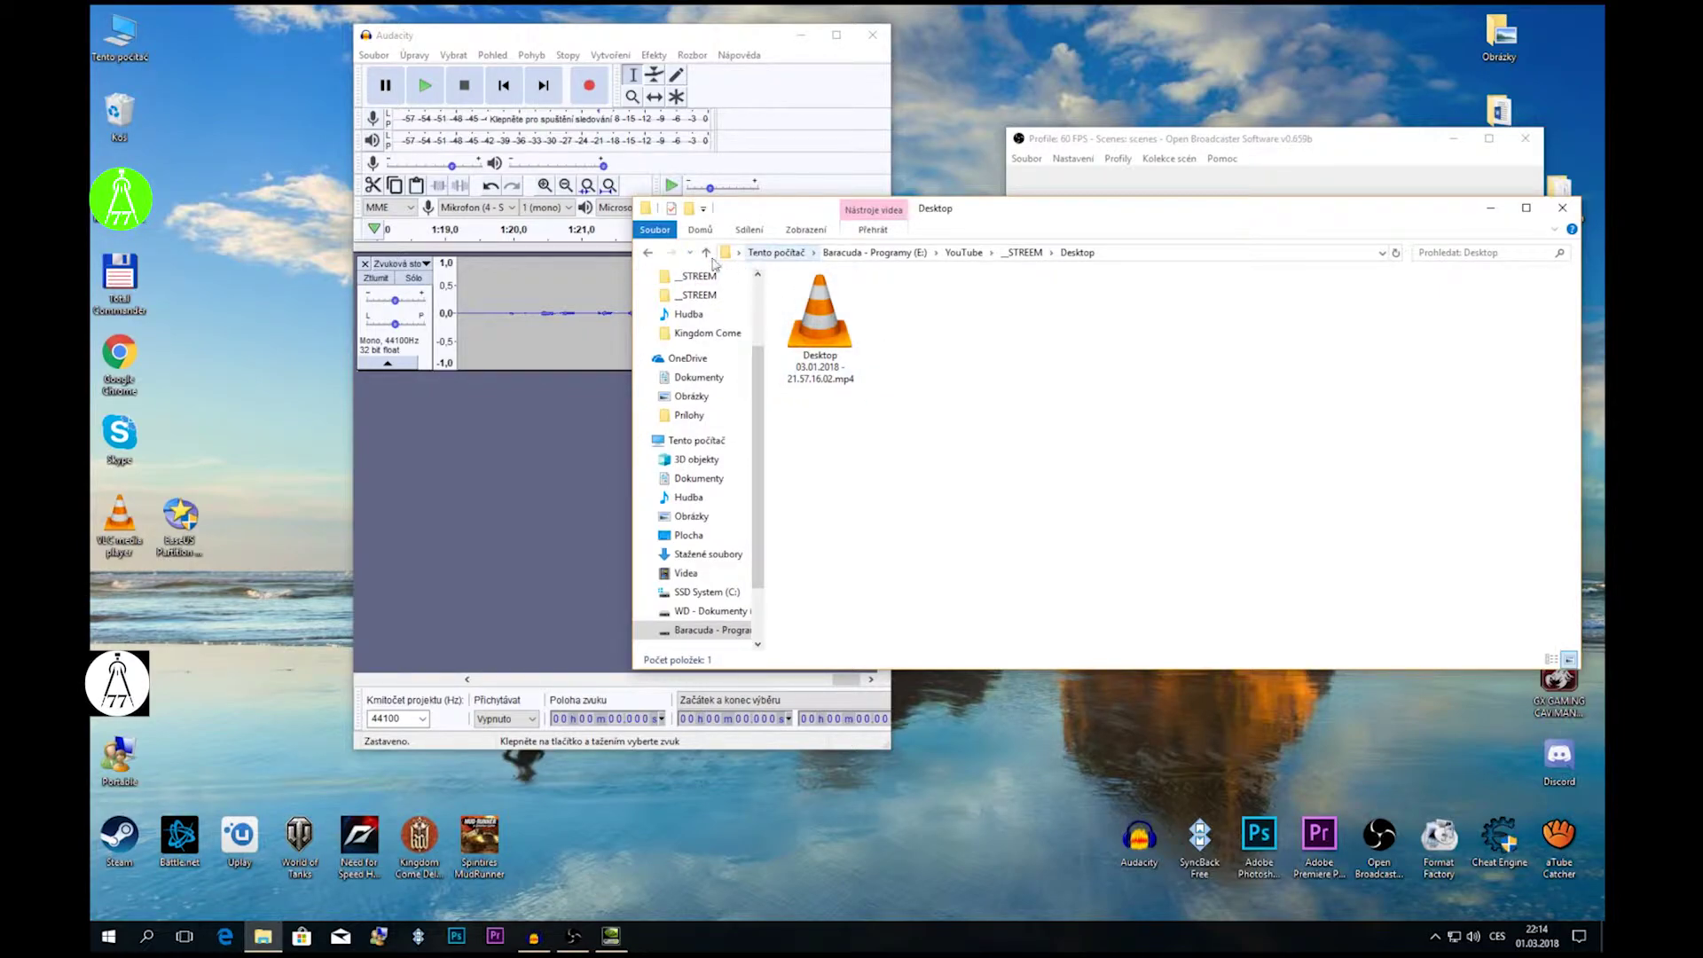
left_click(649, 252)
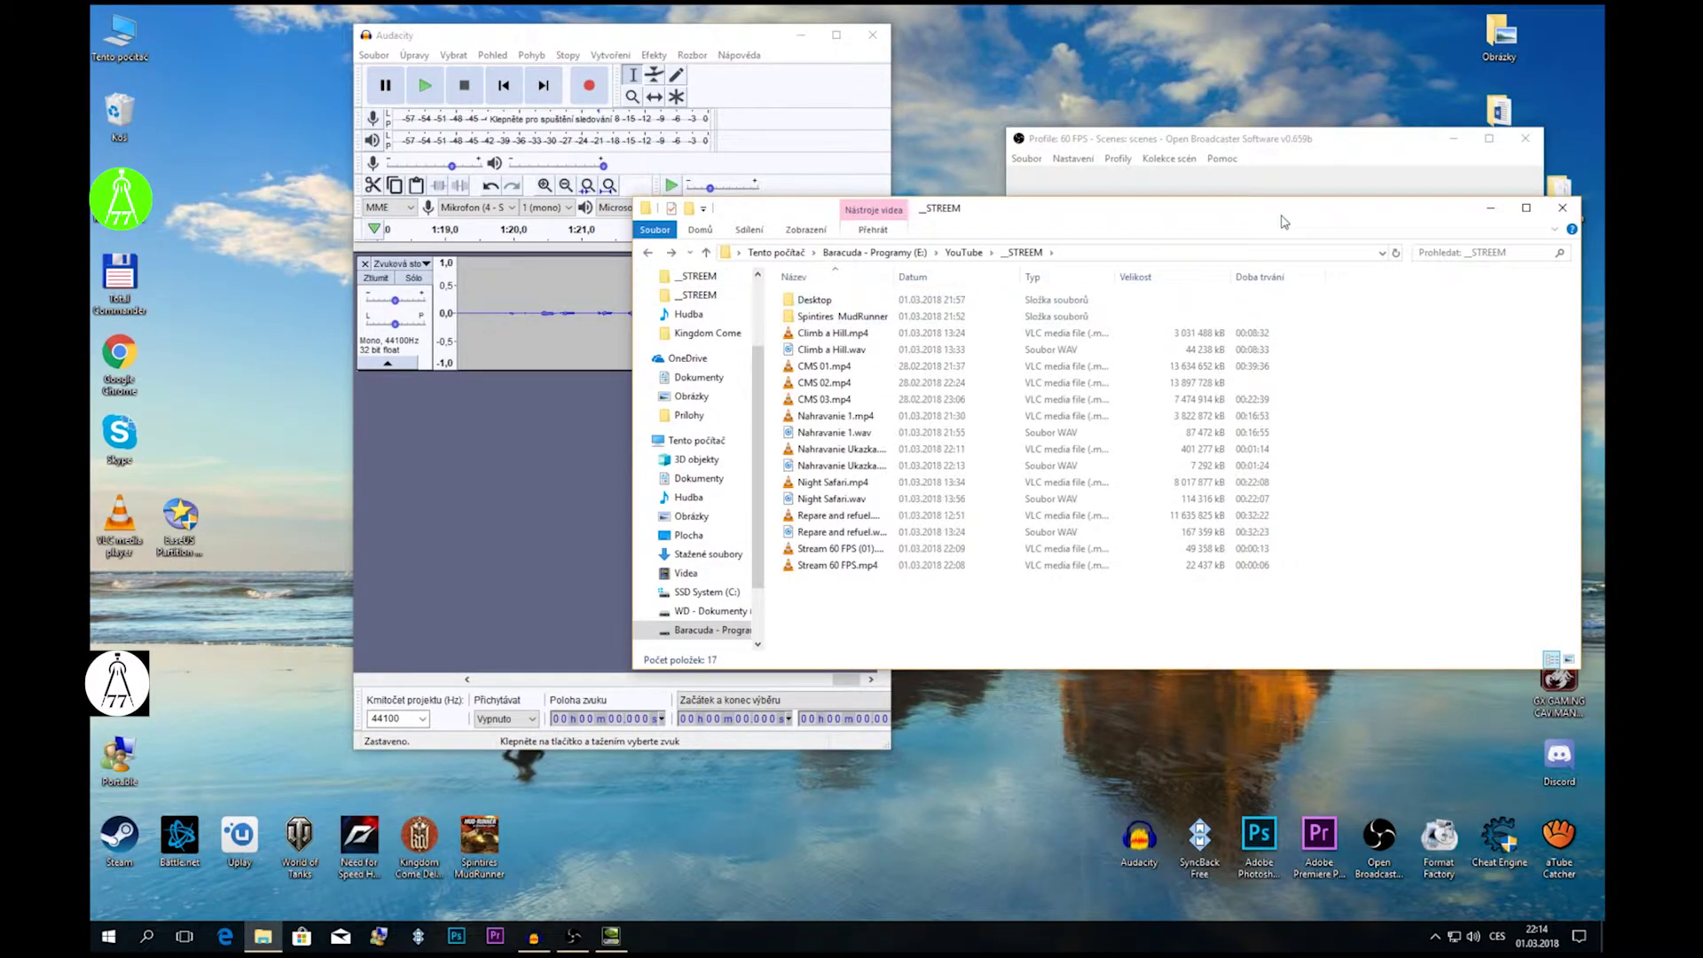
left_click_drag(1283, 214, 968, 278)
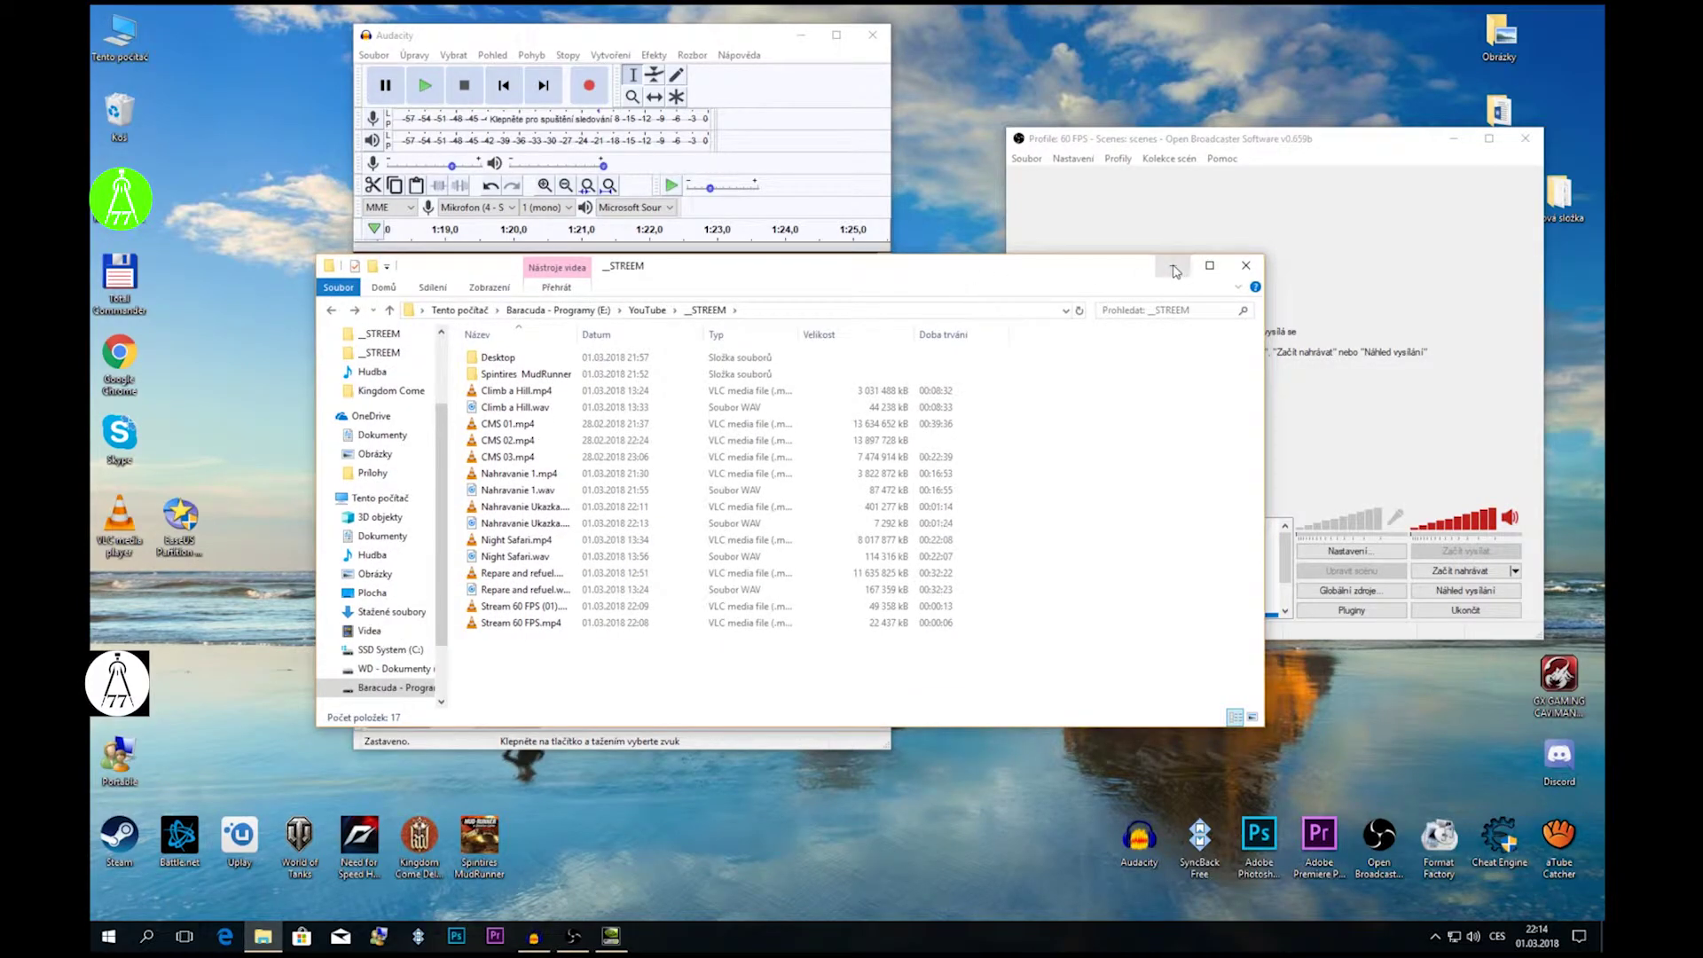
left_click(1175, 264)
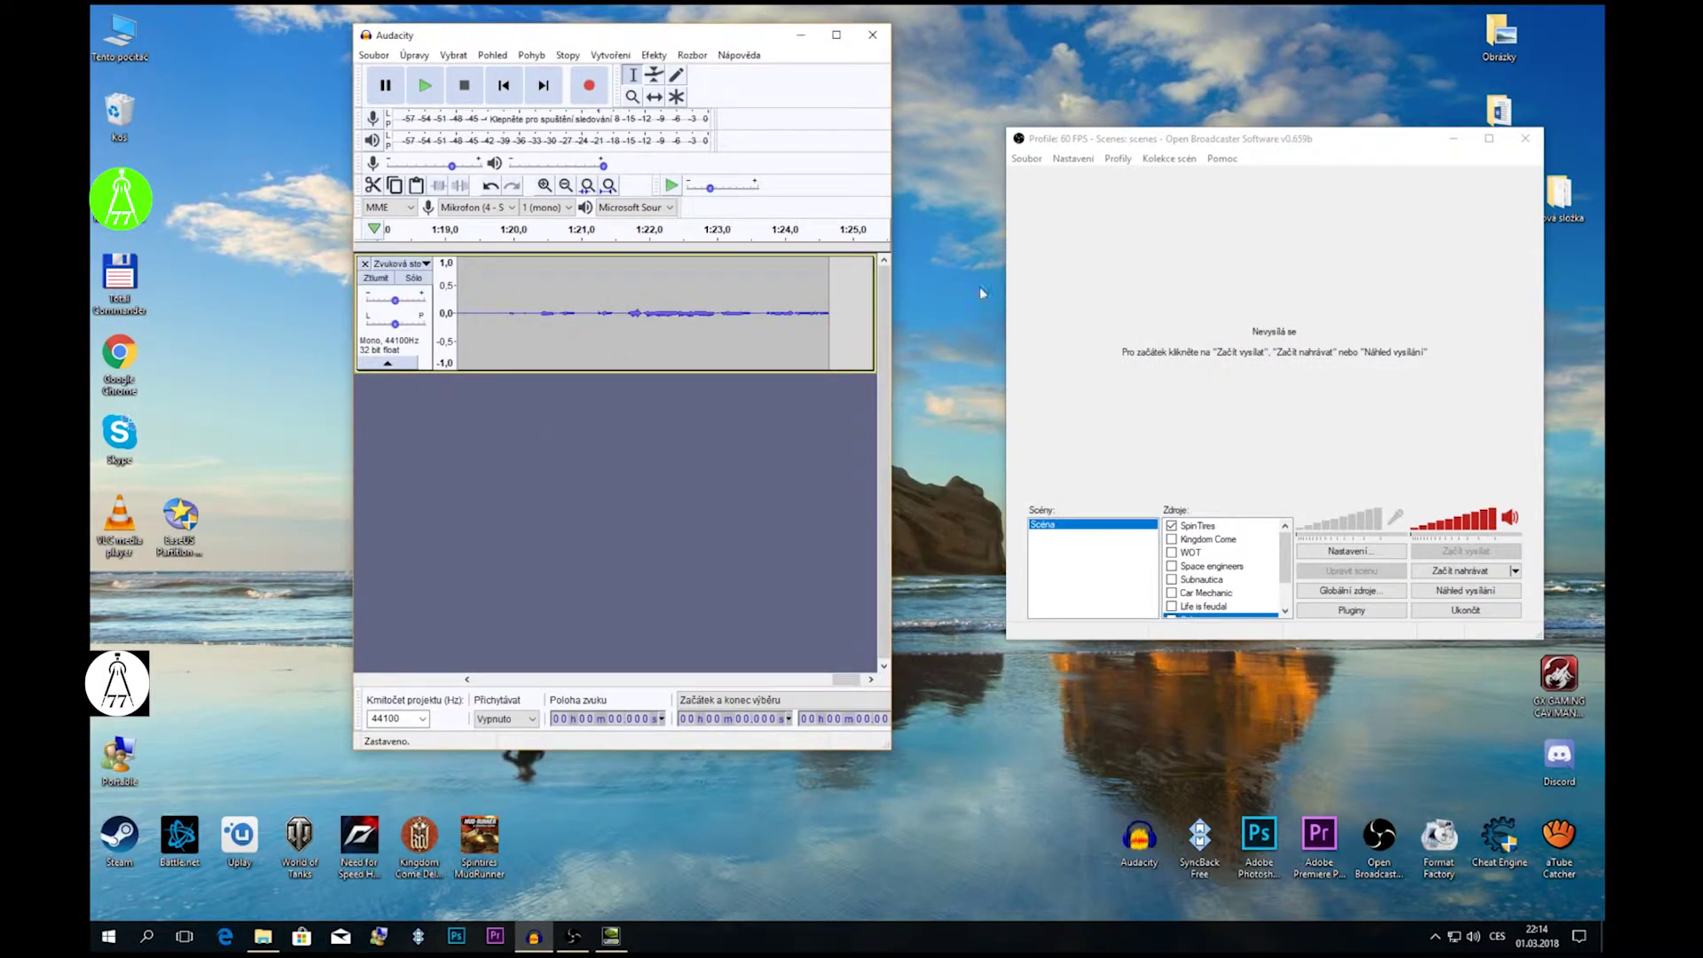